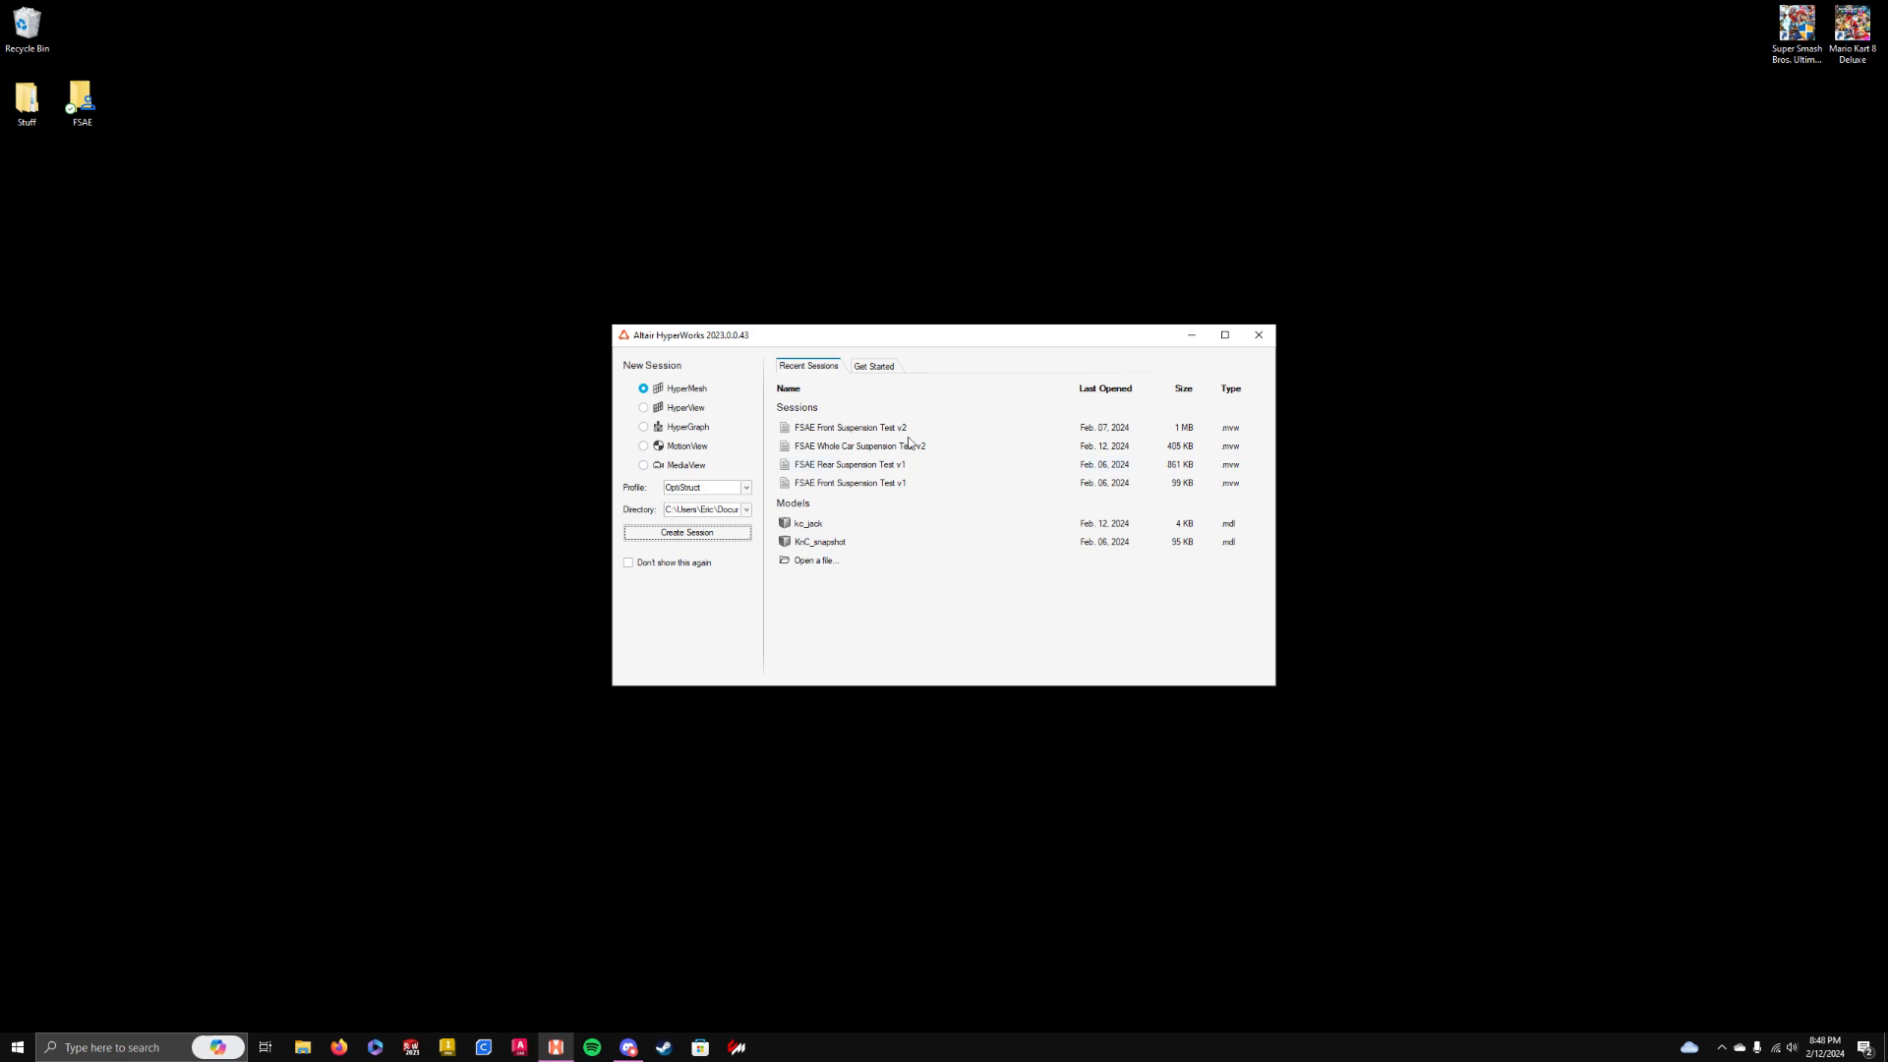
- Open the FSAE shared drive's Suspension > Hyperworks folder to locate the Baja_FSAELibraries archive, and close the folder window
{"action": "double_click", "coordinate": [81, 99]}
{"action": "left_click", "coordinate": [914, 532]}
{"action": "double_click", "coordinate": [914, 535]}
{"action": "double_click", "coordinate": [912, 551]}
{"action": "double_click", "coordinate": [932, 536]}
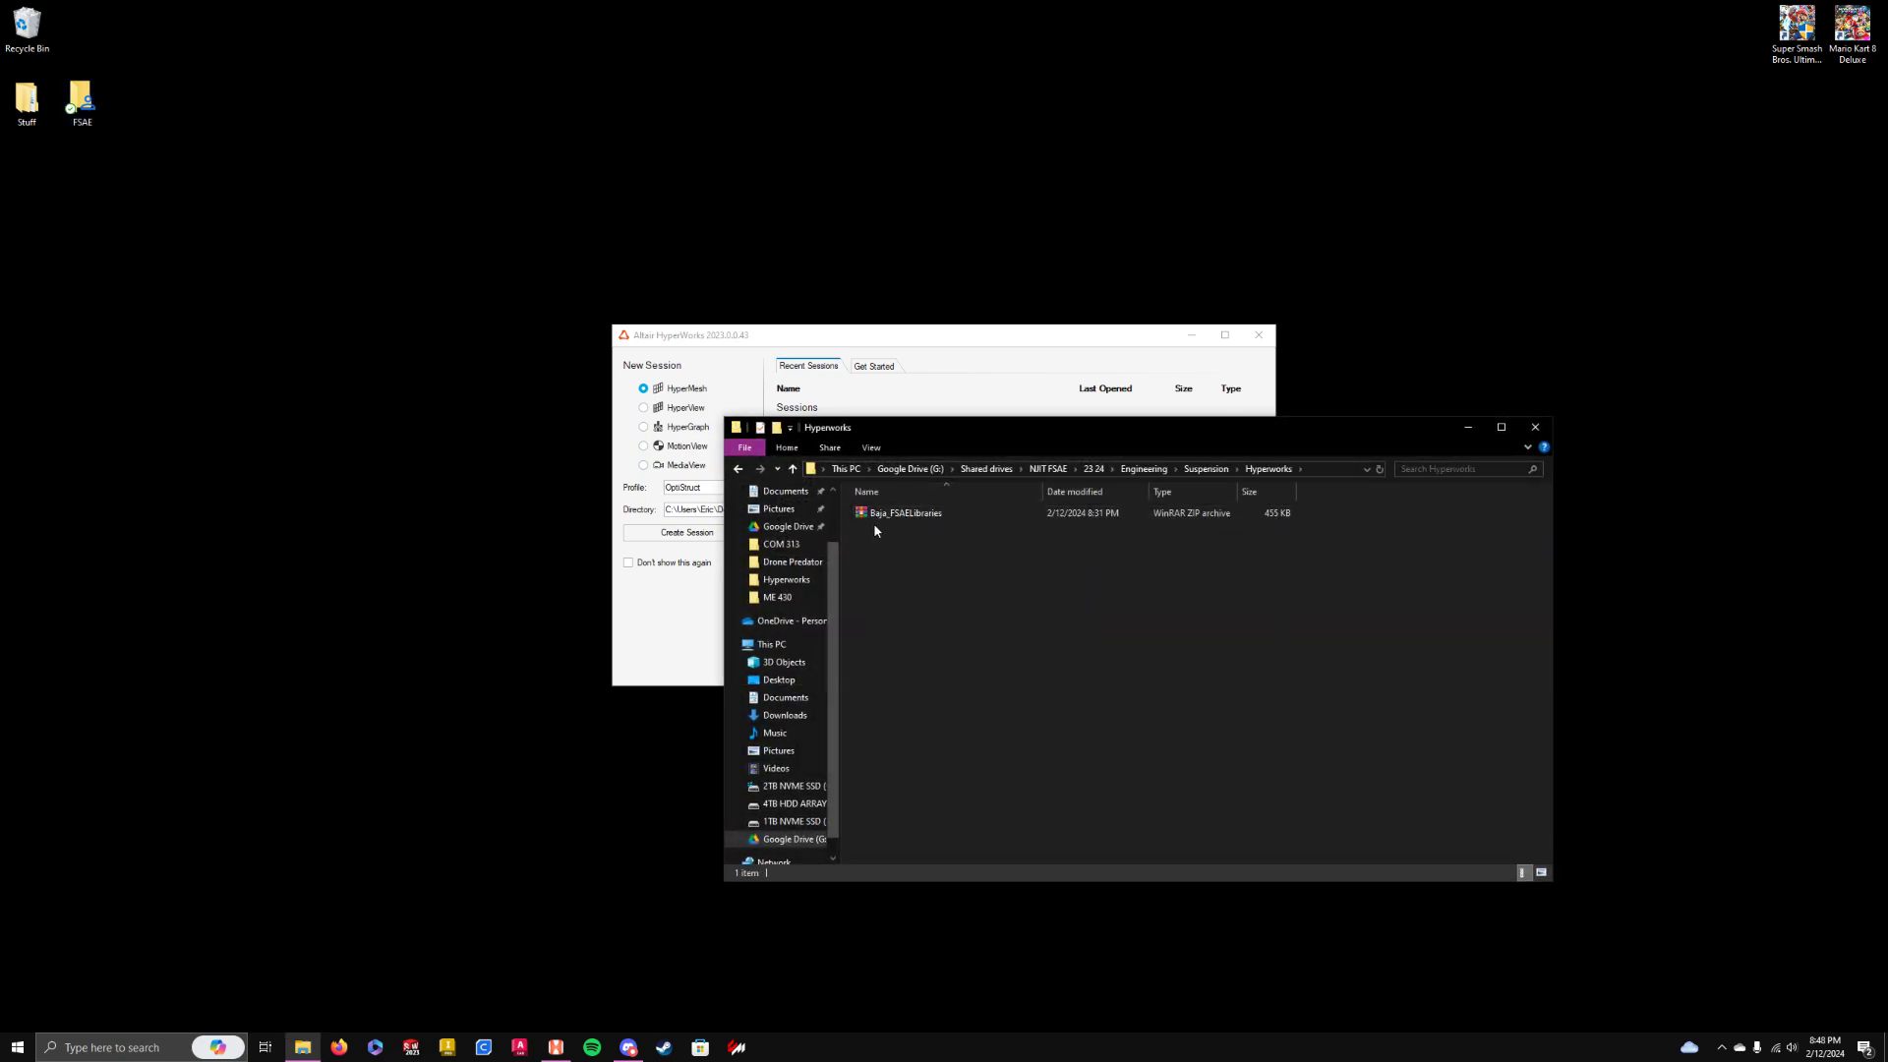
{"action": "left_click", "coordinate": [1532, 428]}
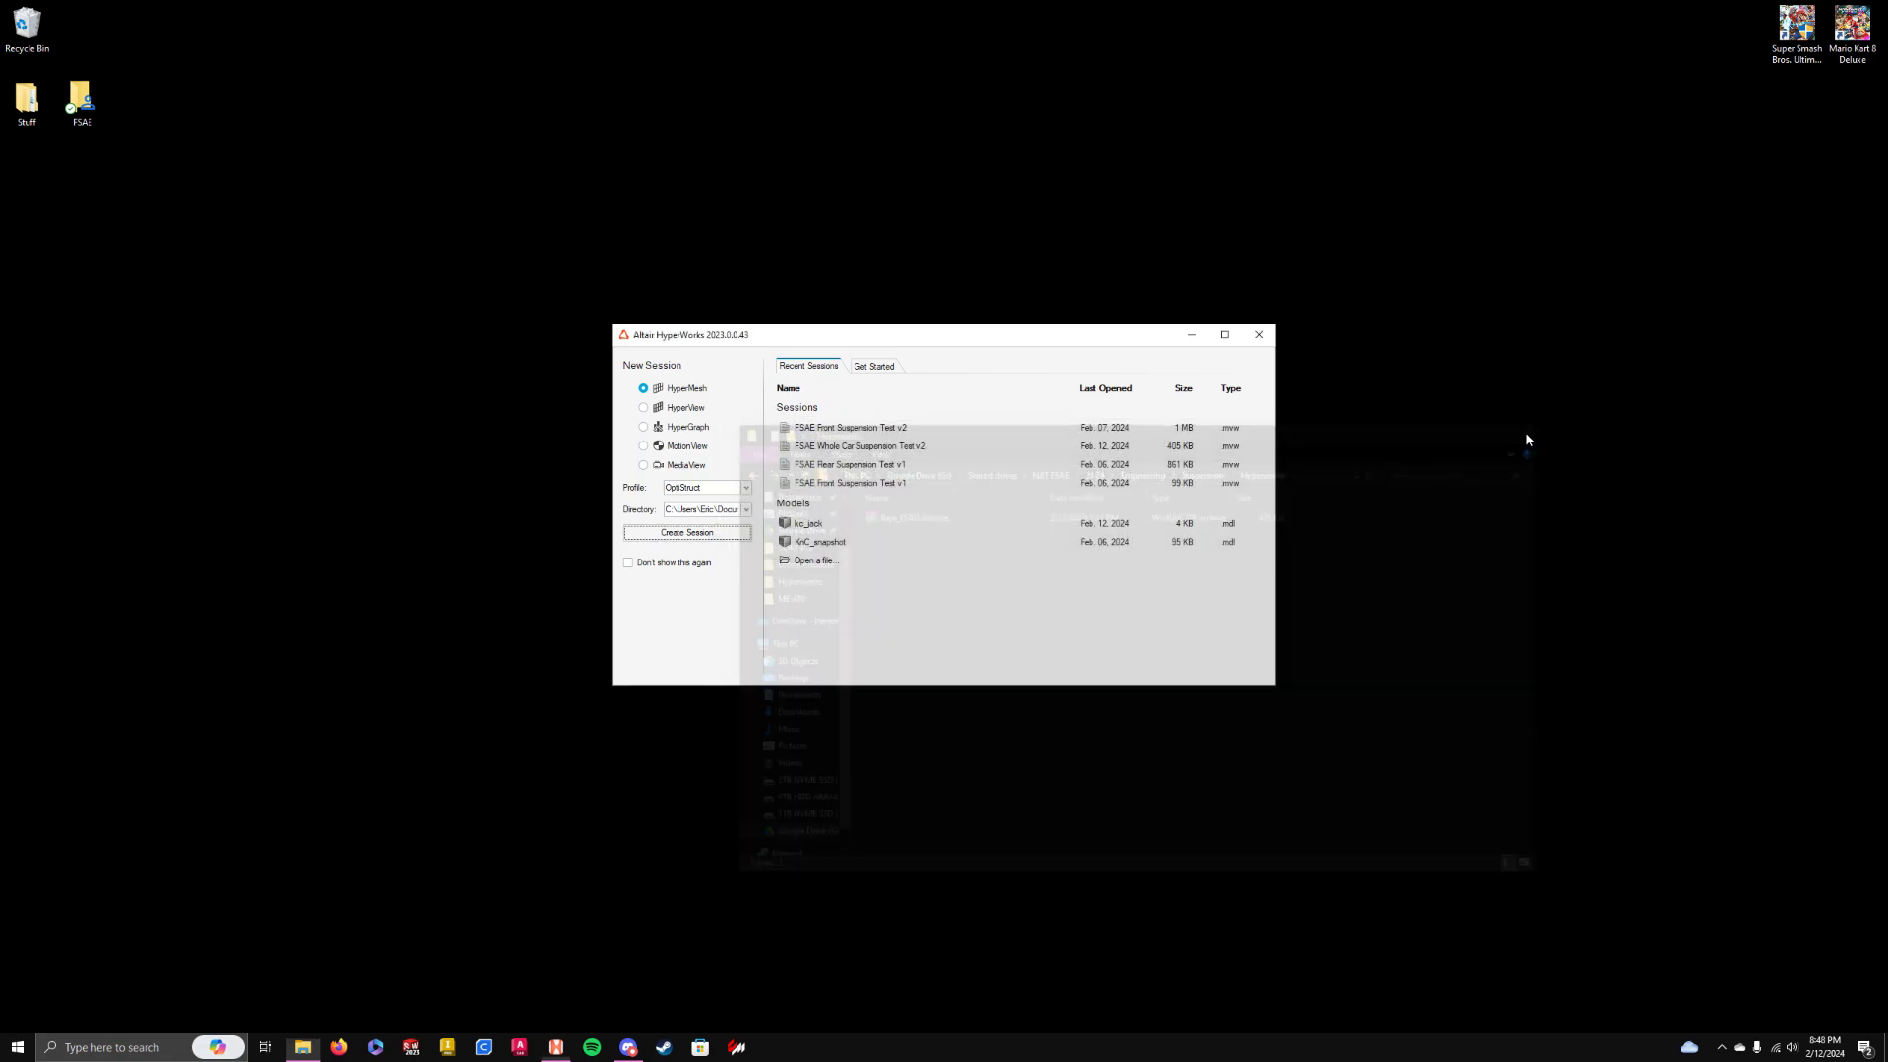
- Create a new MotionView session
{"action": "left_click", "coordinate": [666, 450]}
{"action": "left_click", "coordinate": [696, 532]}
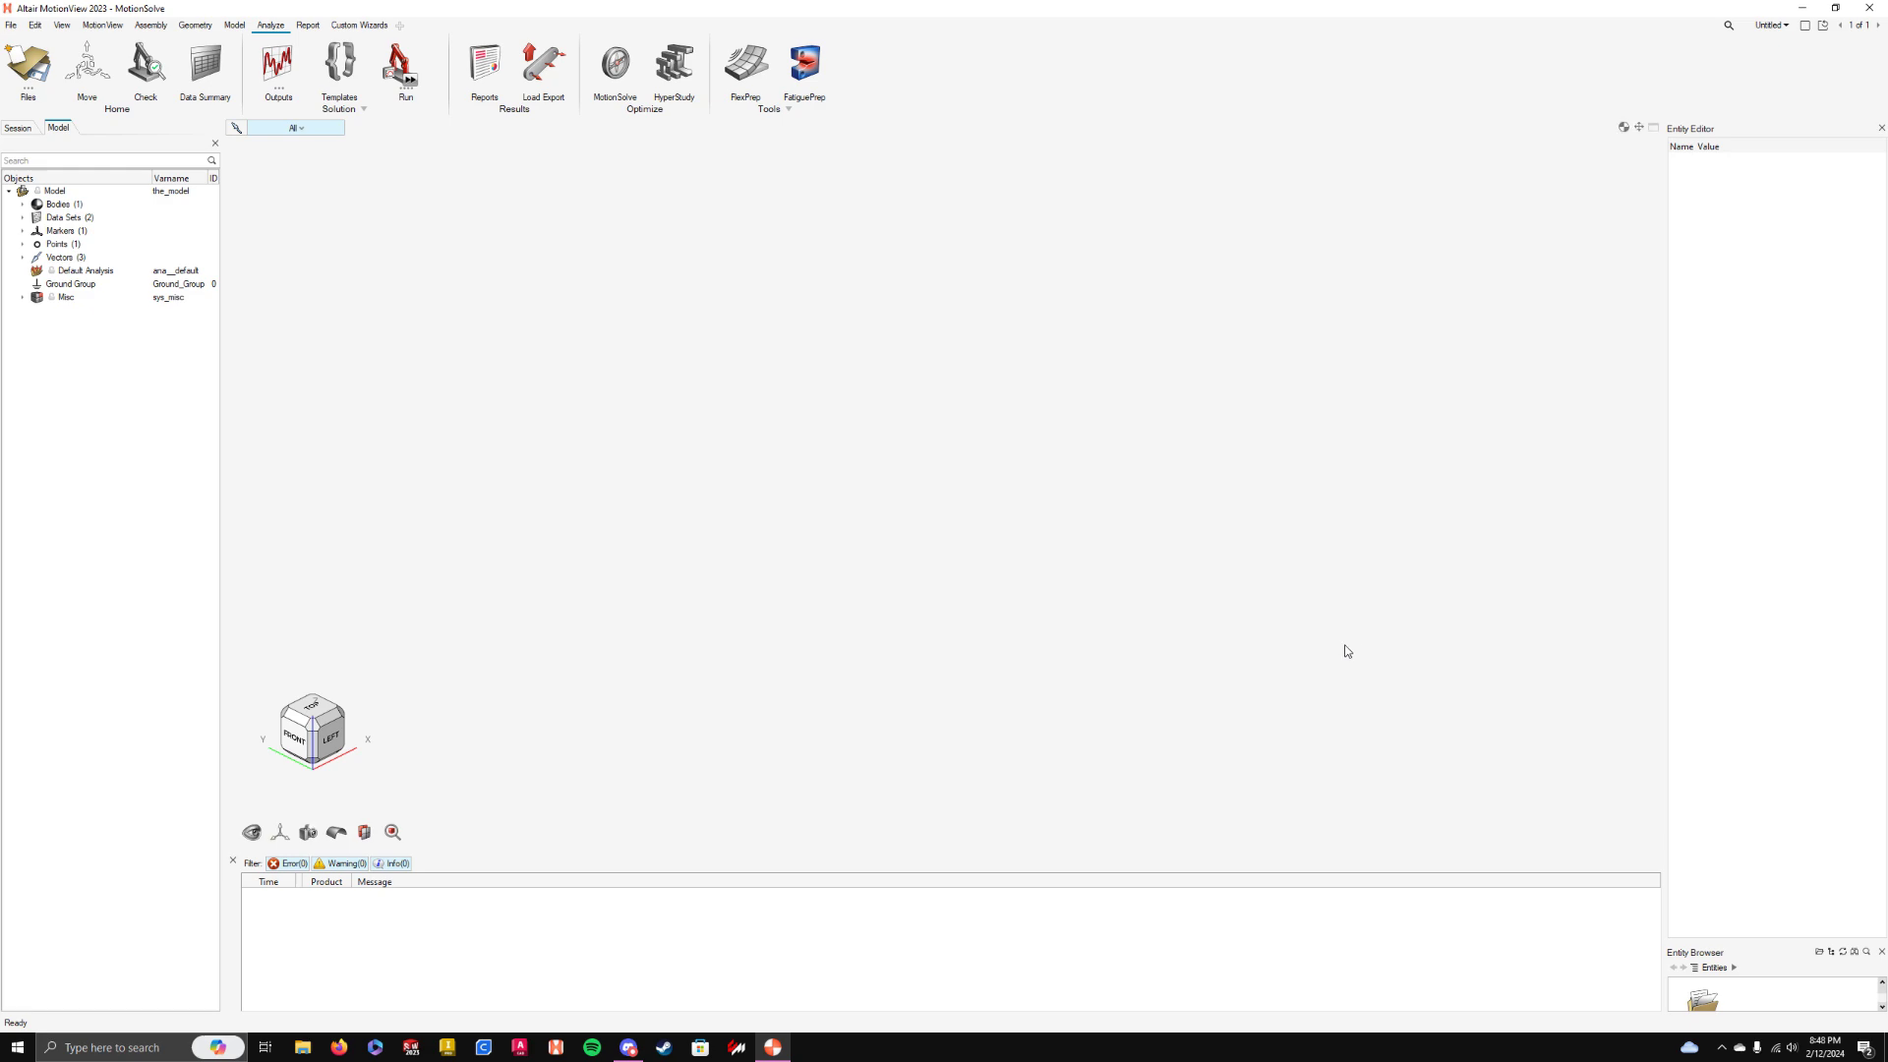
- In the wizard paths, use compLib_model_wizard.wzd as the assembly wizard file and compLib_task_wizard.wzd as the task wizard file
{"action": "left_click", "coordinate": [152, 27]}
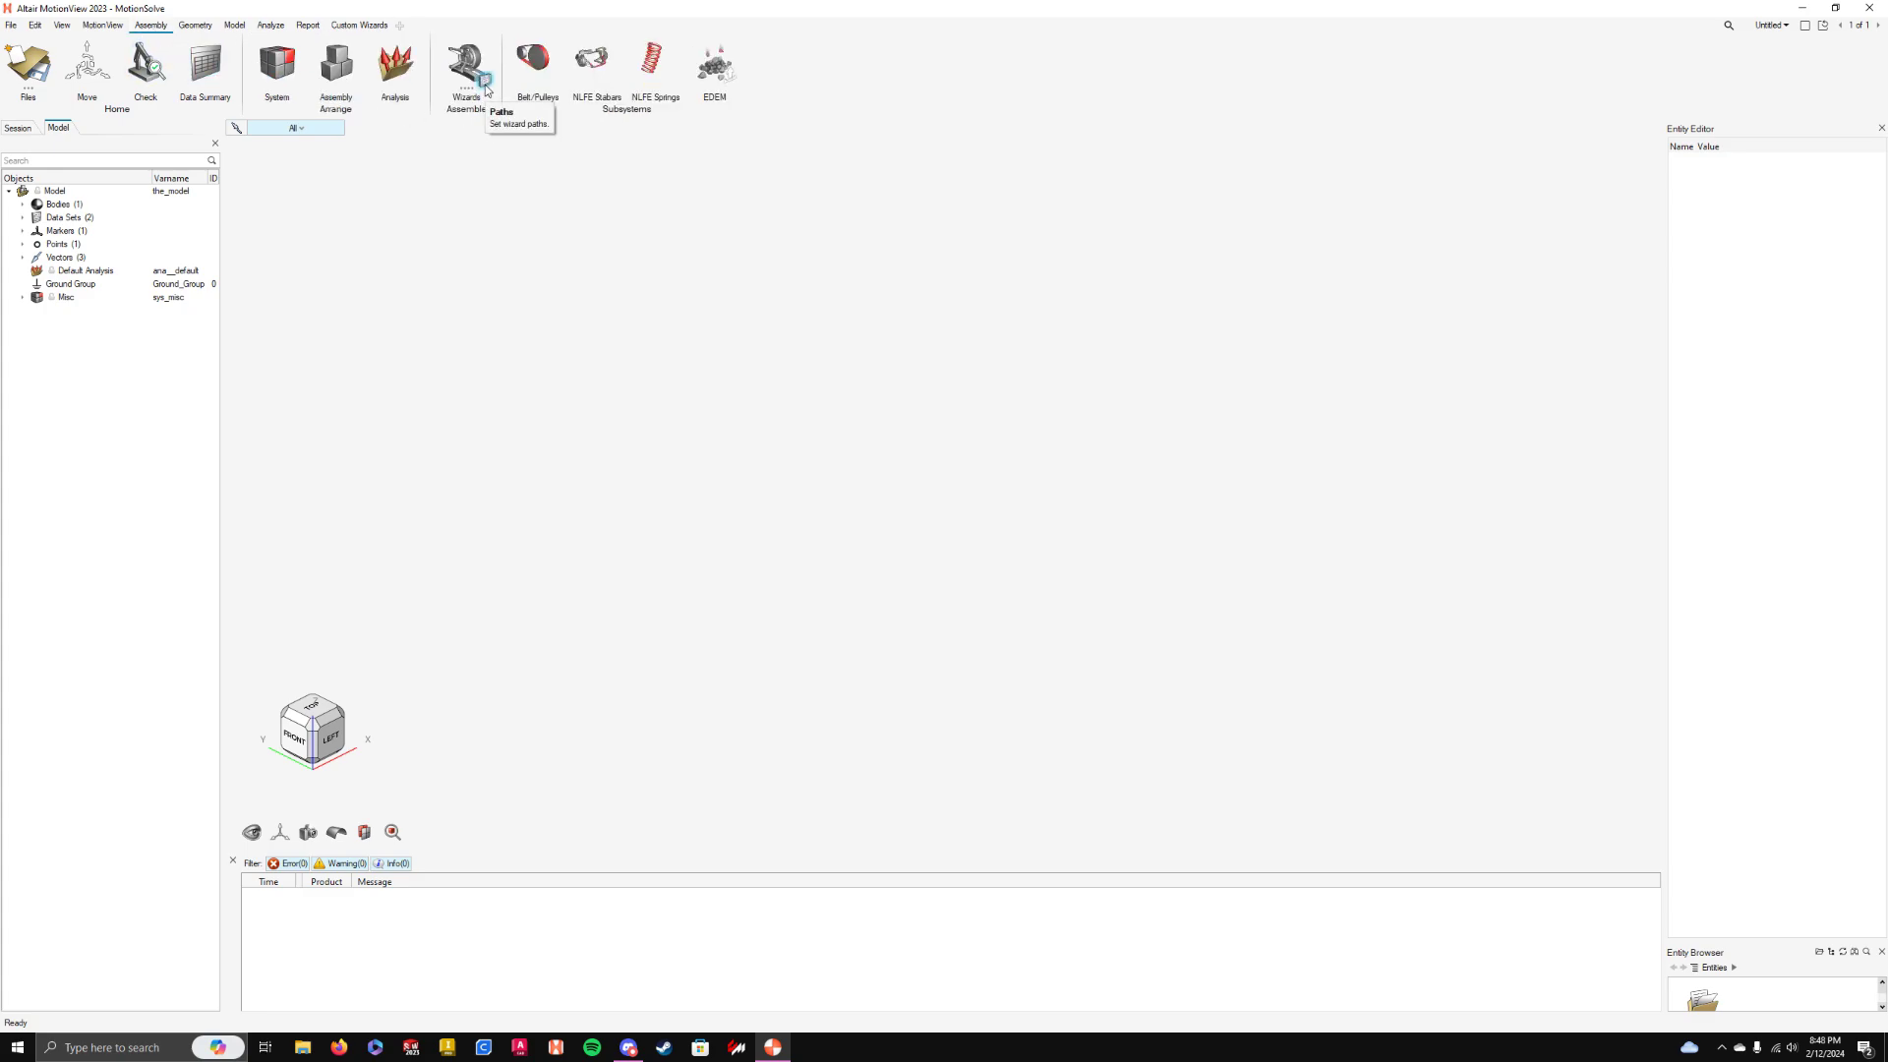
{"action": "left_click", "coordinate": [486, 85]}
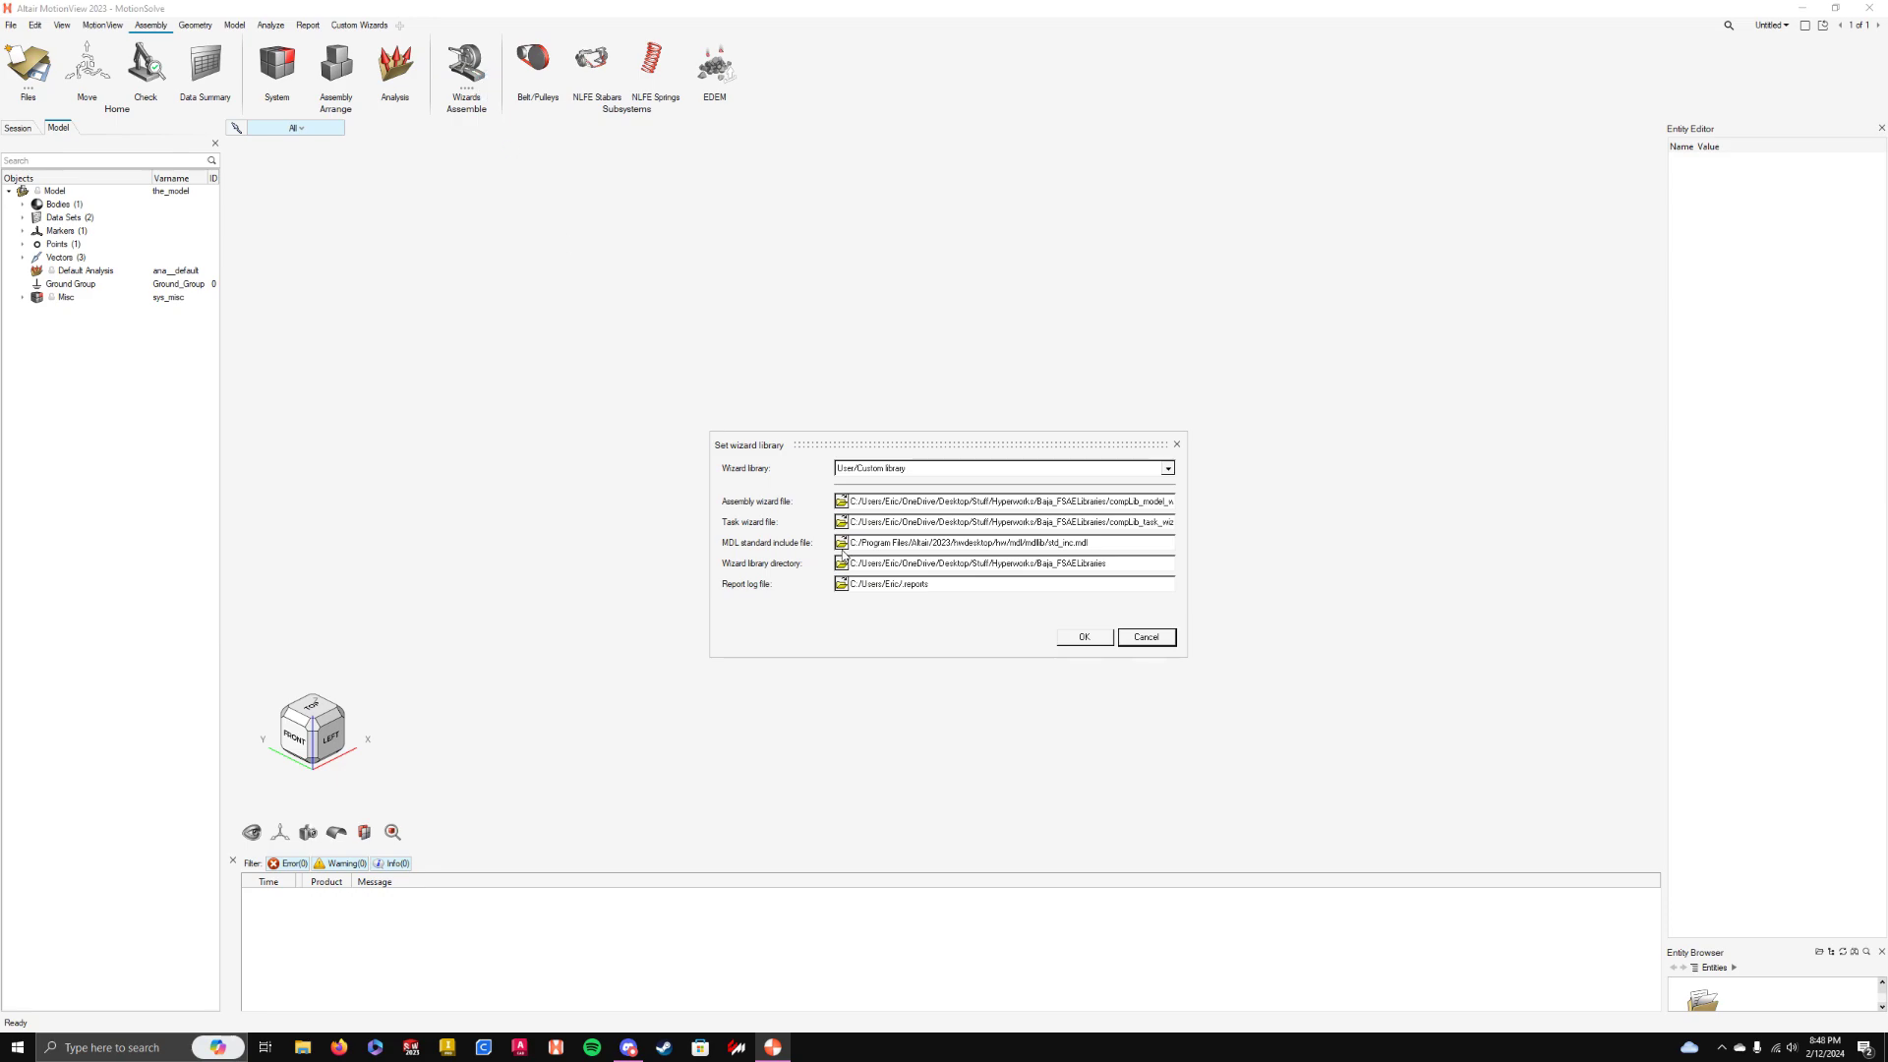
{"action": "left_click", "coordinate": [841, 502]}
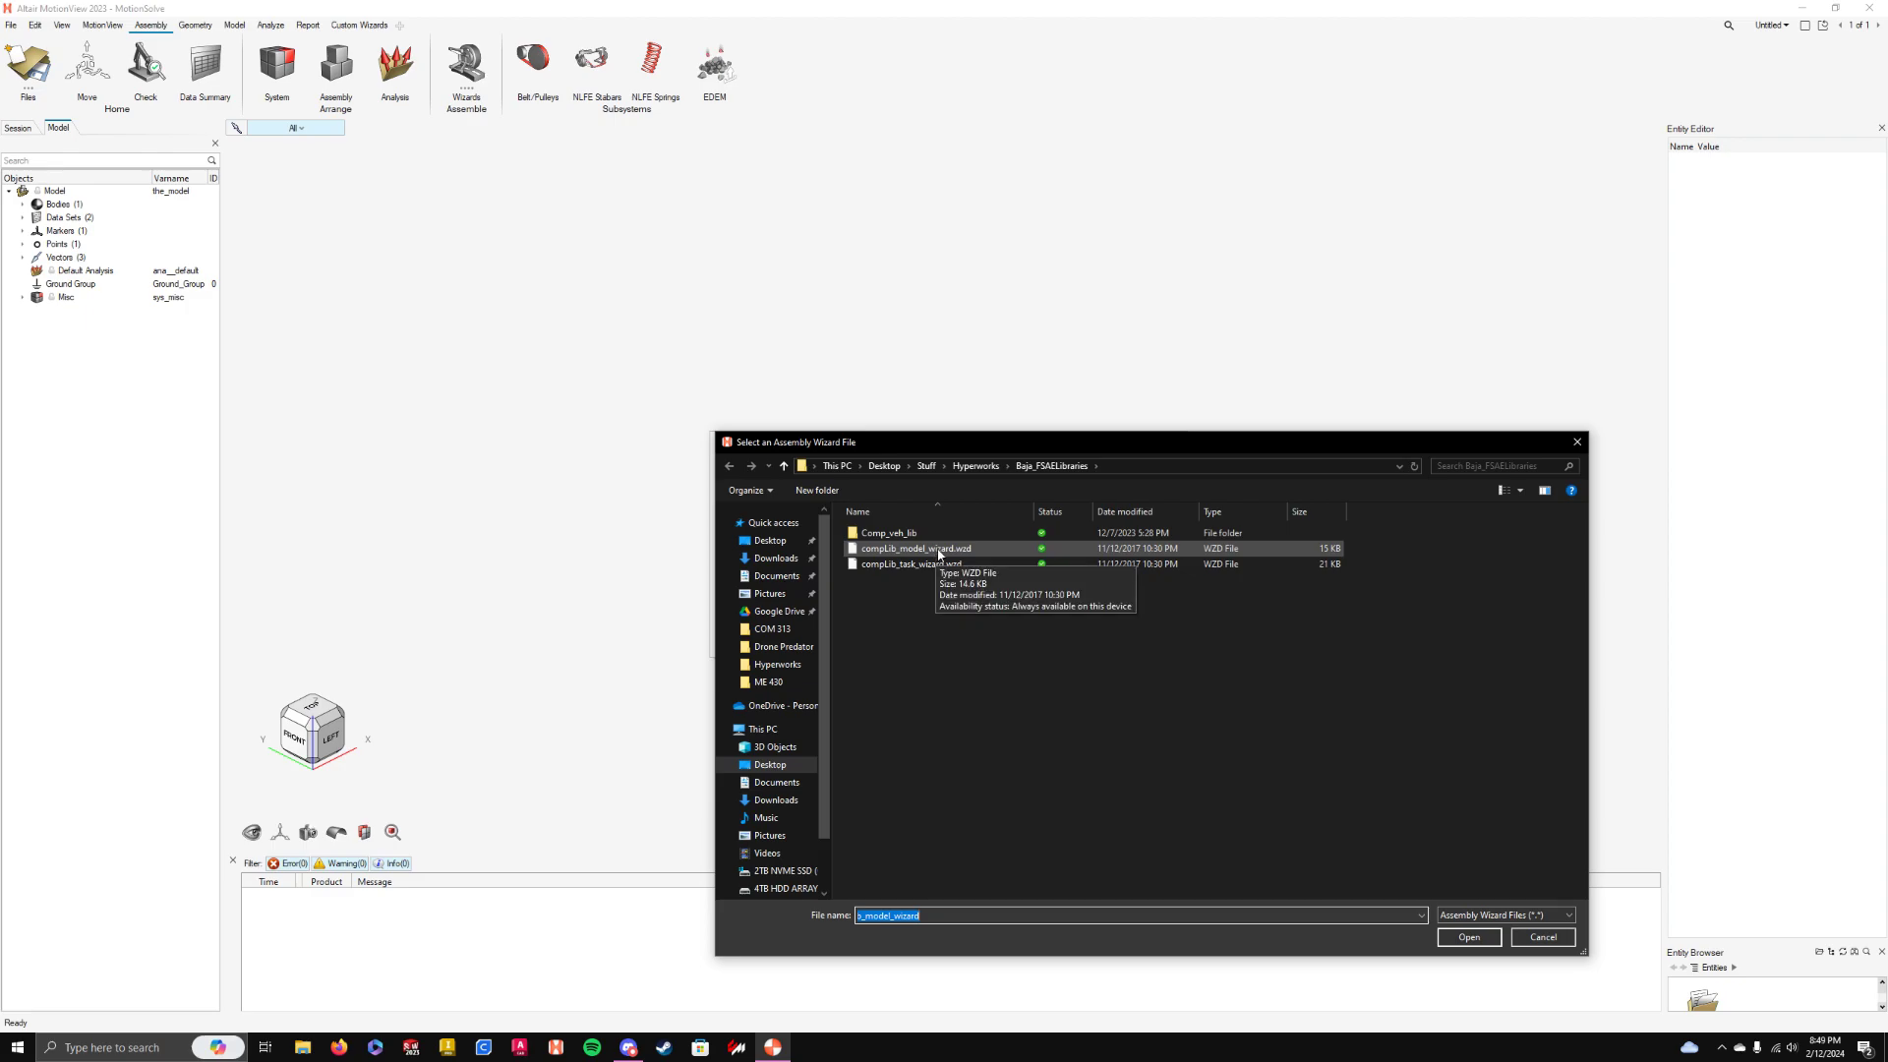
{"action": "left_click", "coordinate": [1468, 936]}
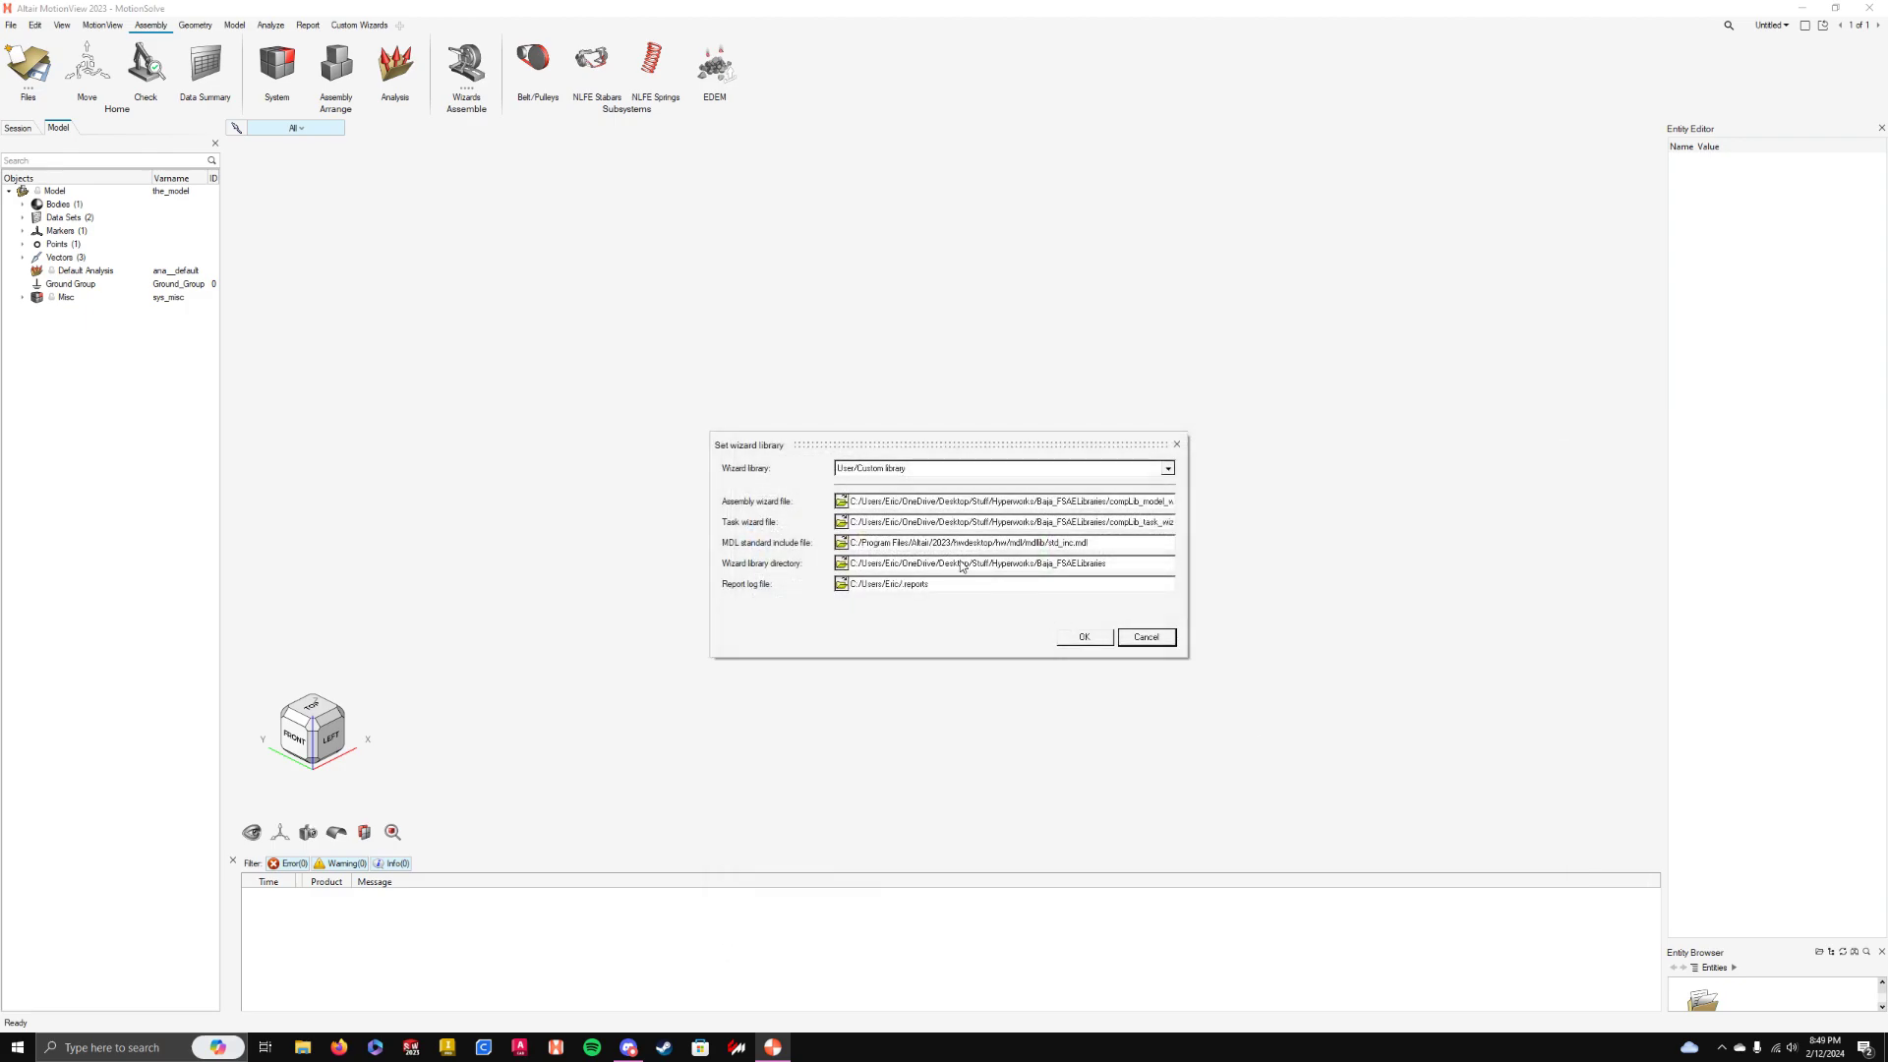
{"action": "left_click", "coordinate": [842, 522]}
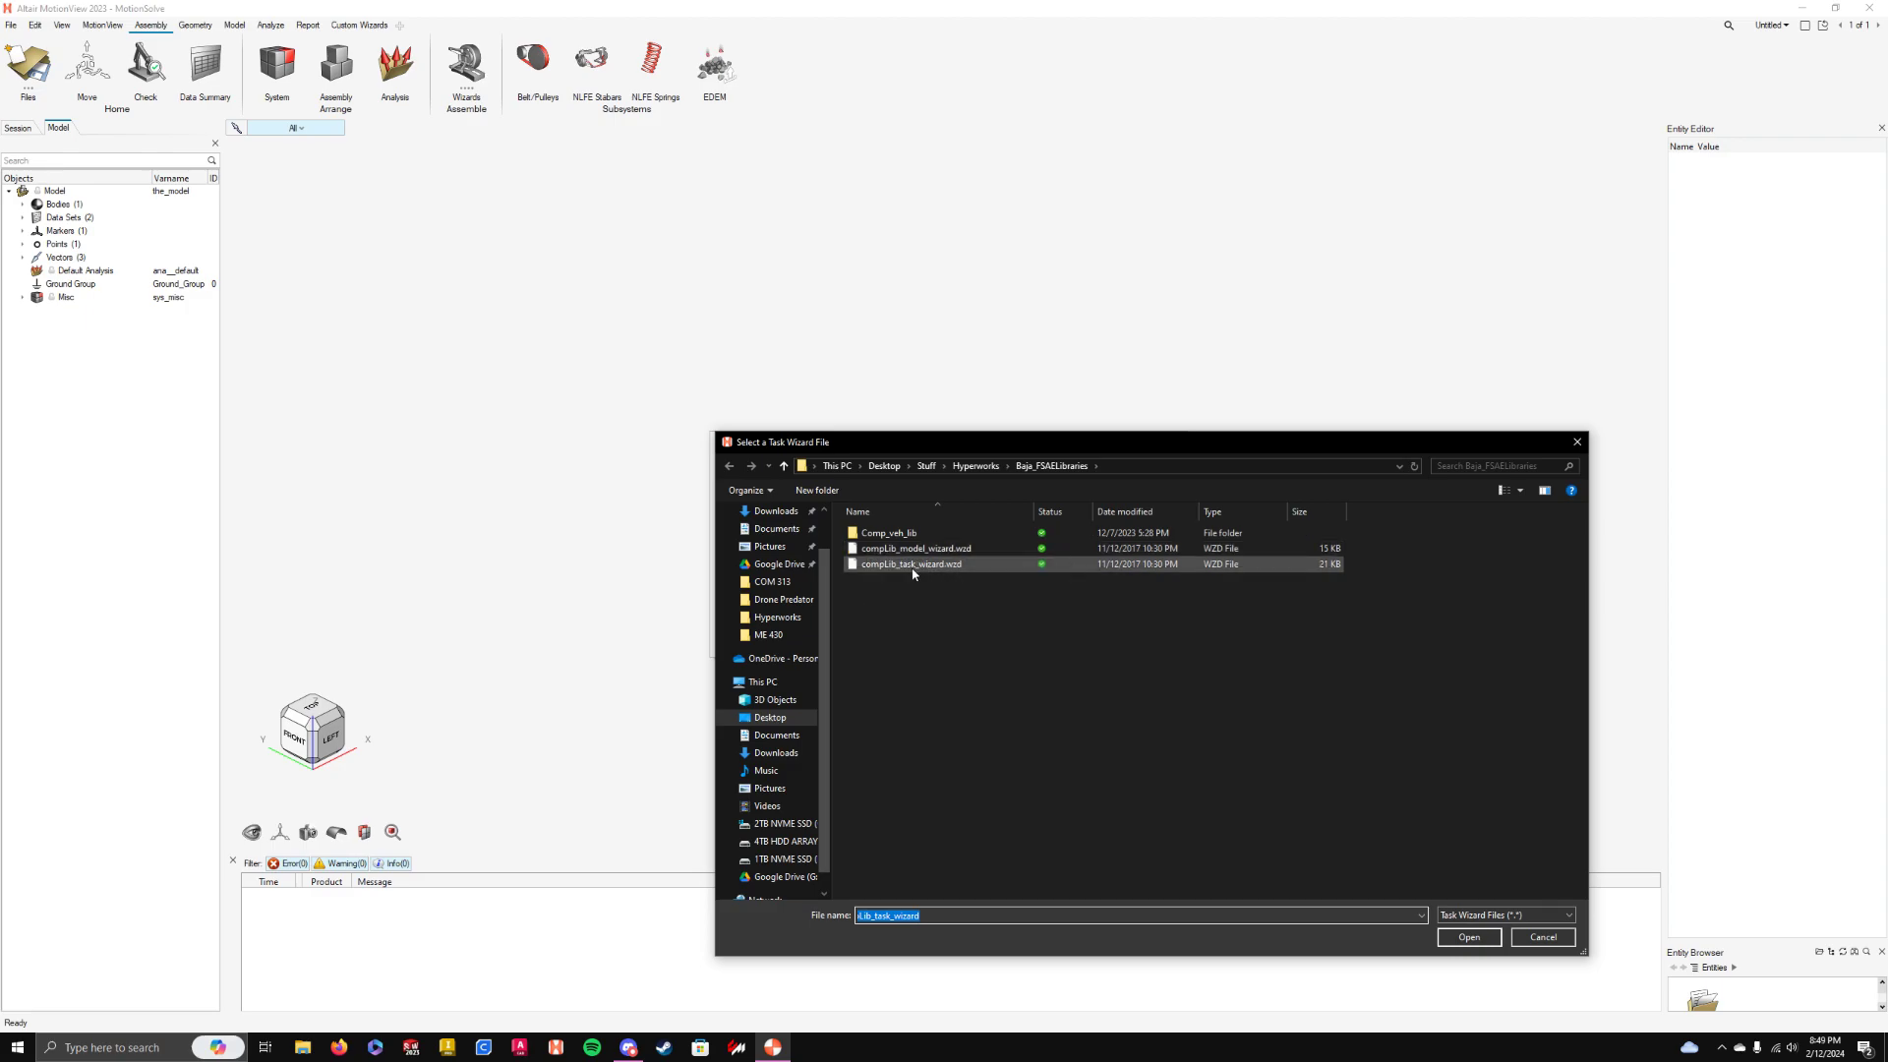
{"action": "double_click", "coordinate": [903, 566]}
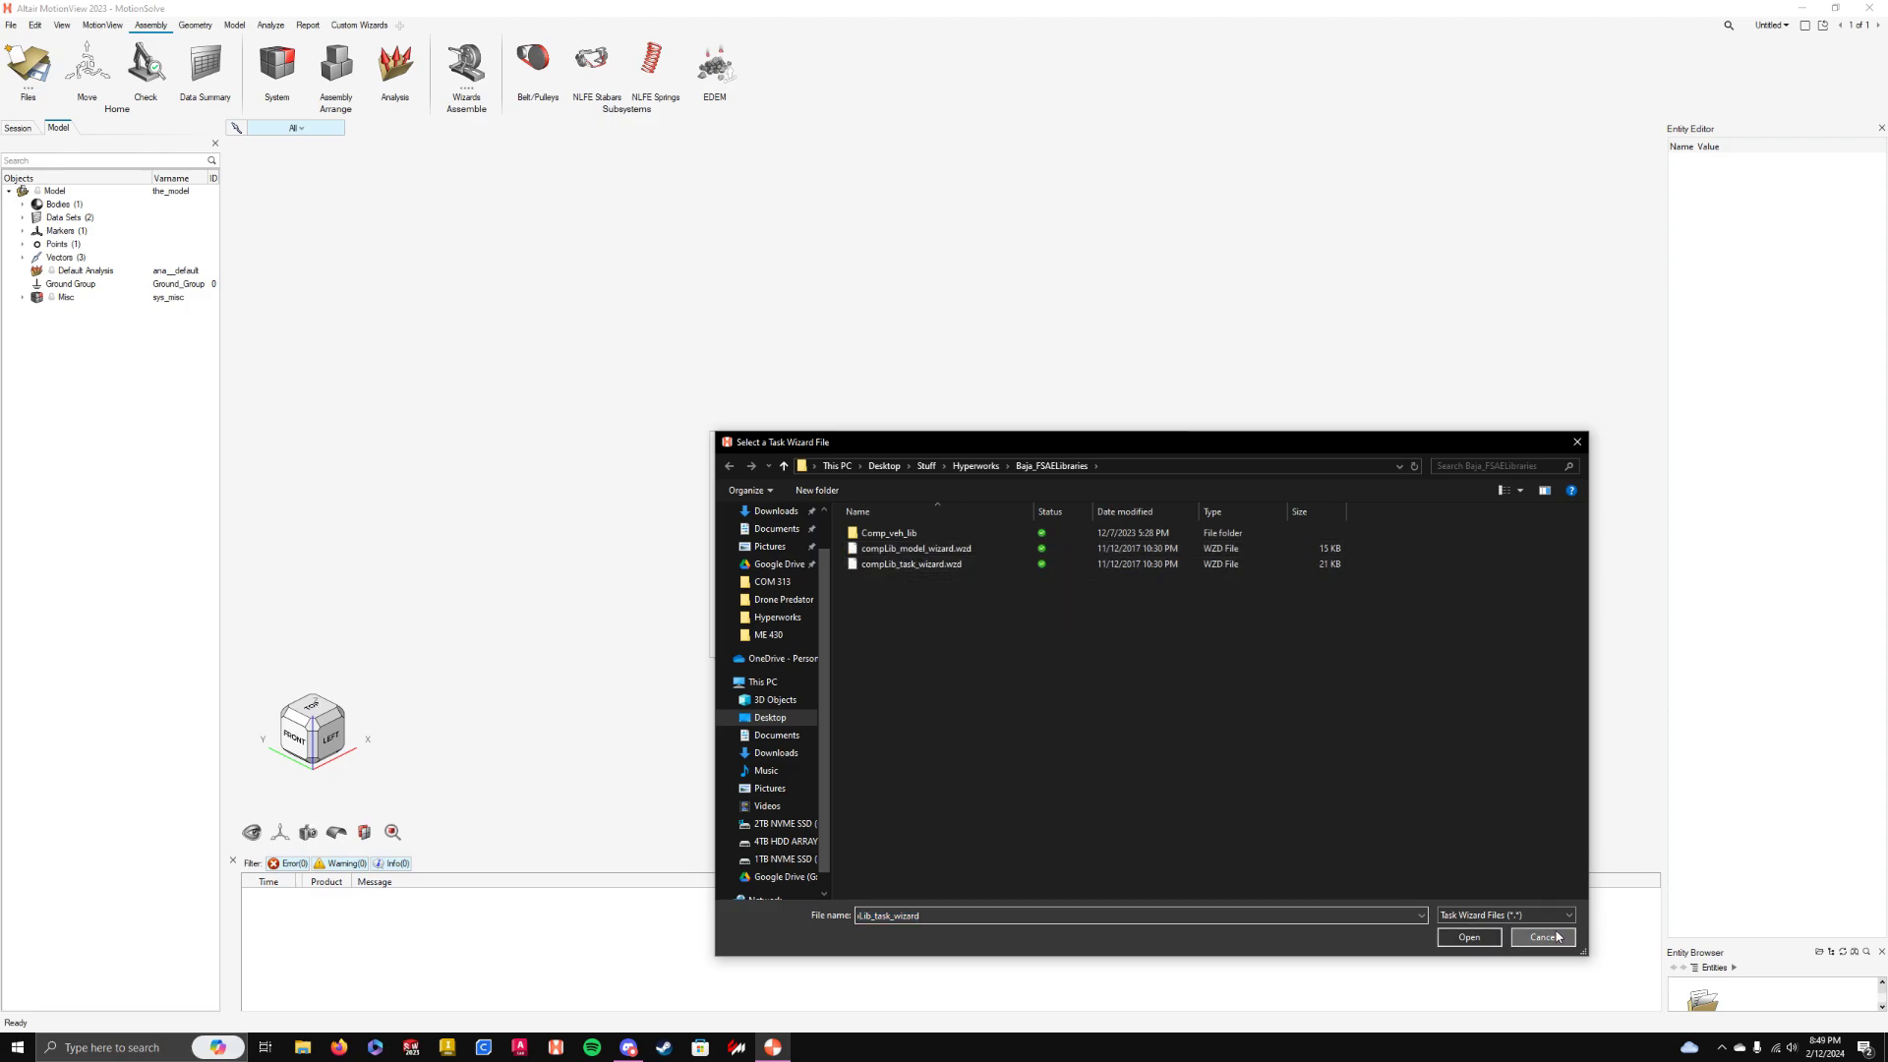
- Keep Baja_FSAELibraries as the wizard library directory and User/Custom library as the wizard library, and accept the wizard paths
{"action": "left_click", "coordinate": [844, 569]}
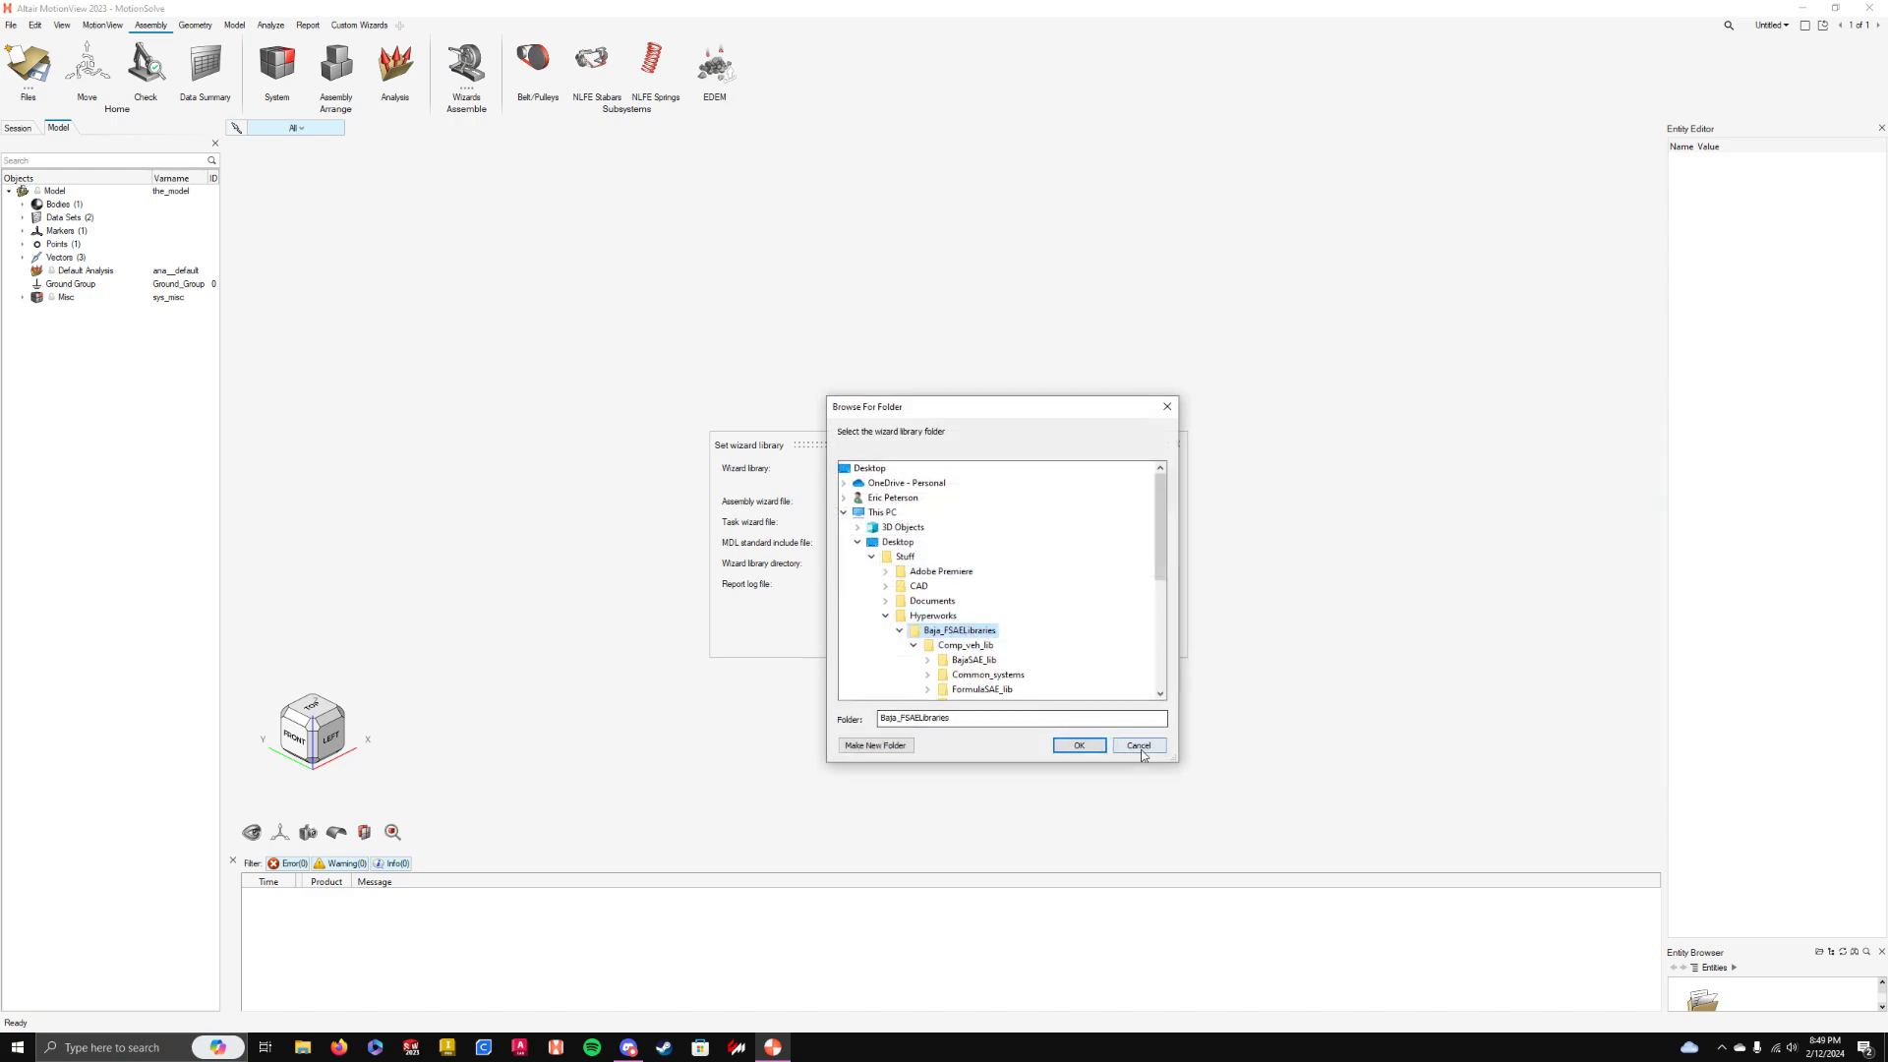
{"action": "left_click", "coordinate": [1138, 745]}
{"action": "left_click", "coordinate": [907, 477]}
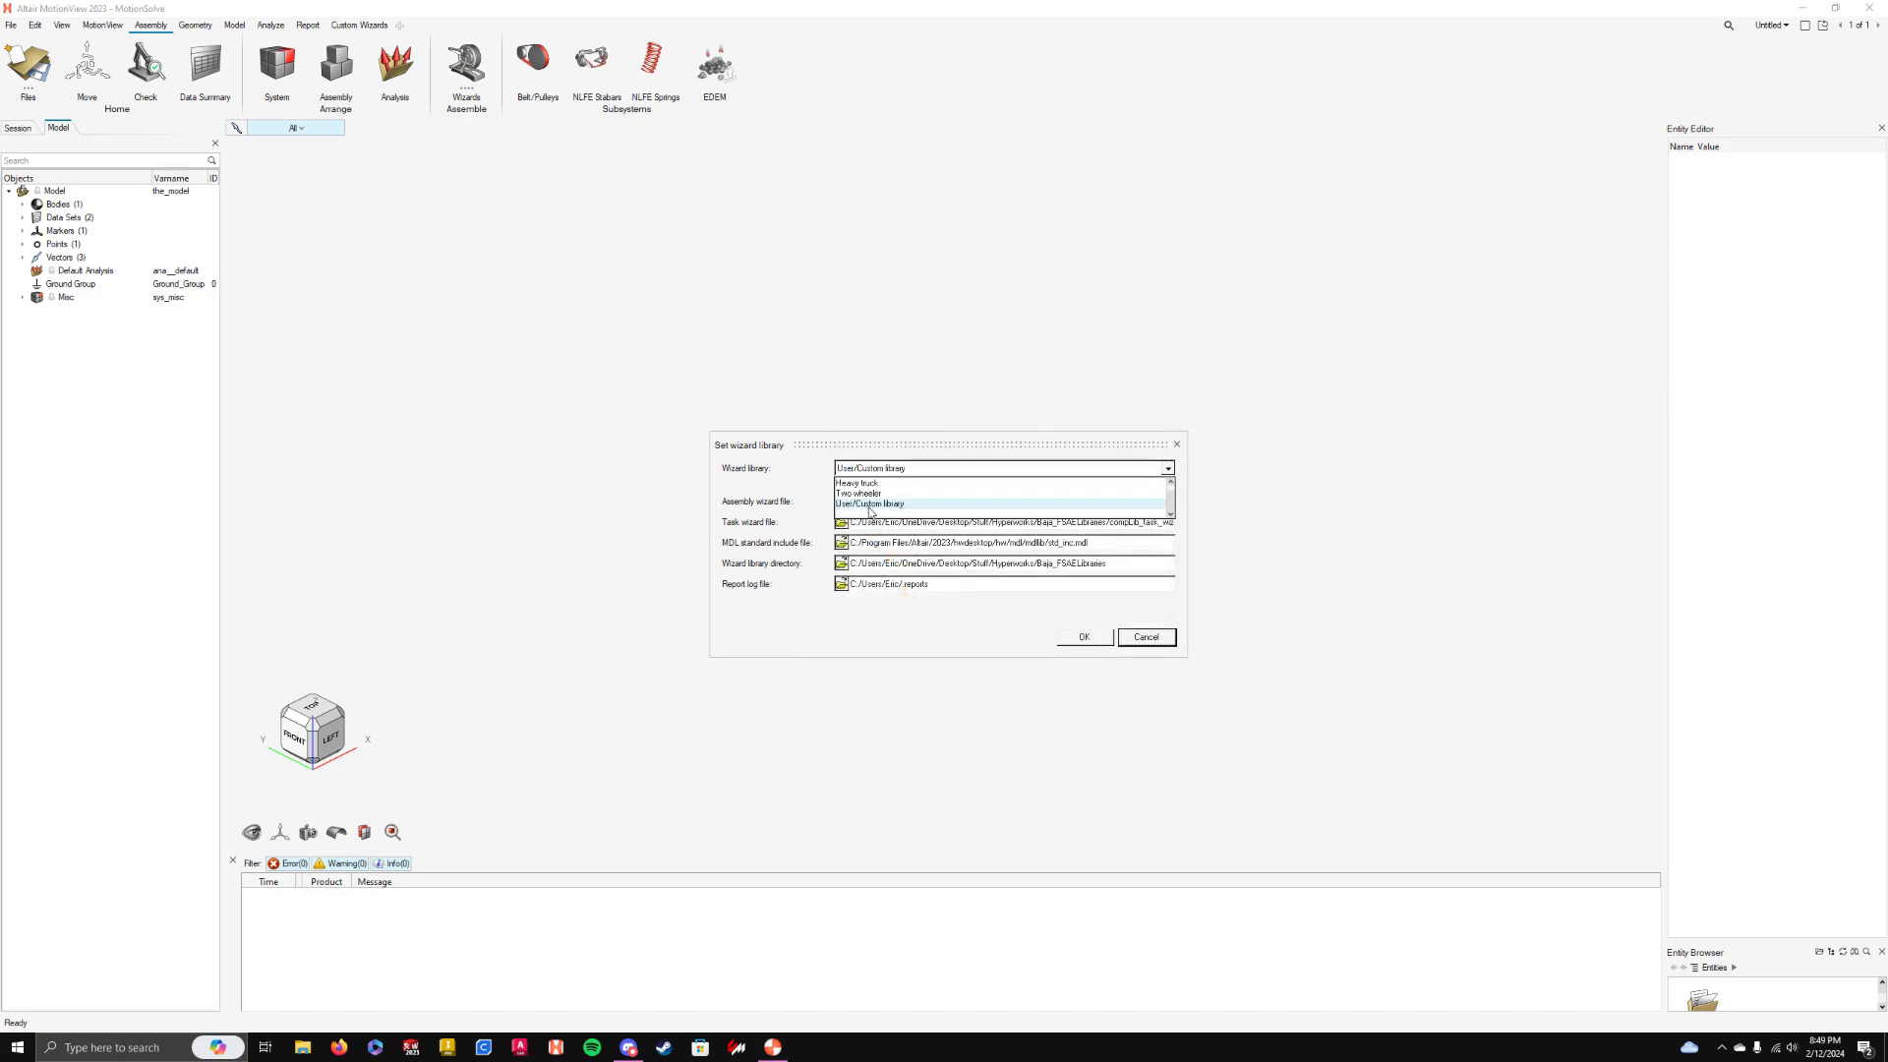
{"action": "left_click", "coordinate": [934, 470]}
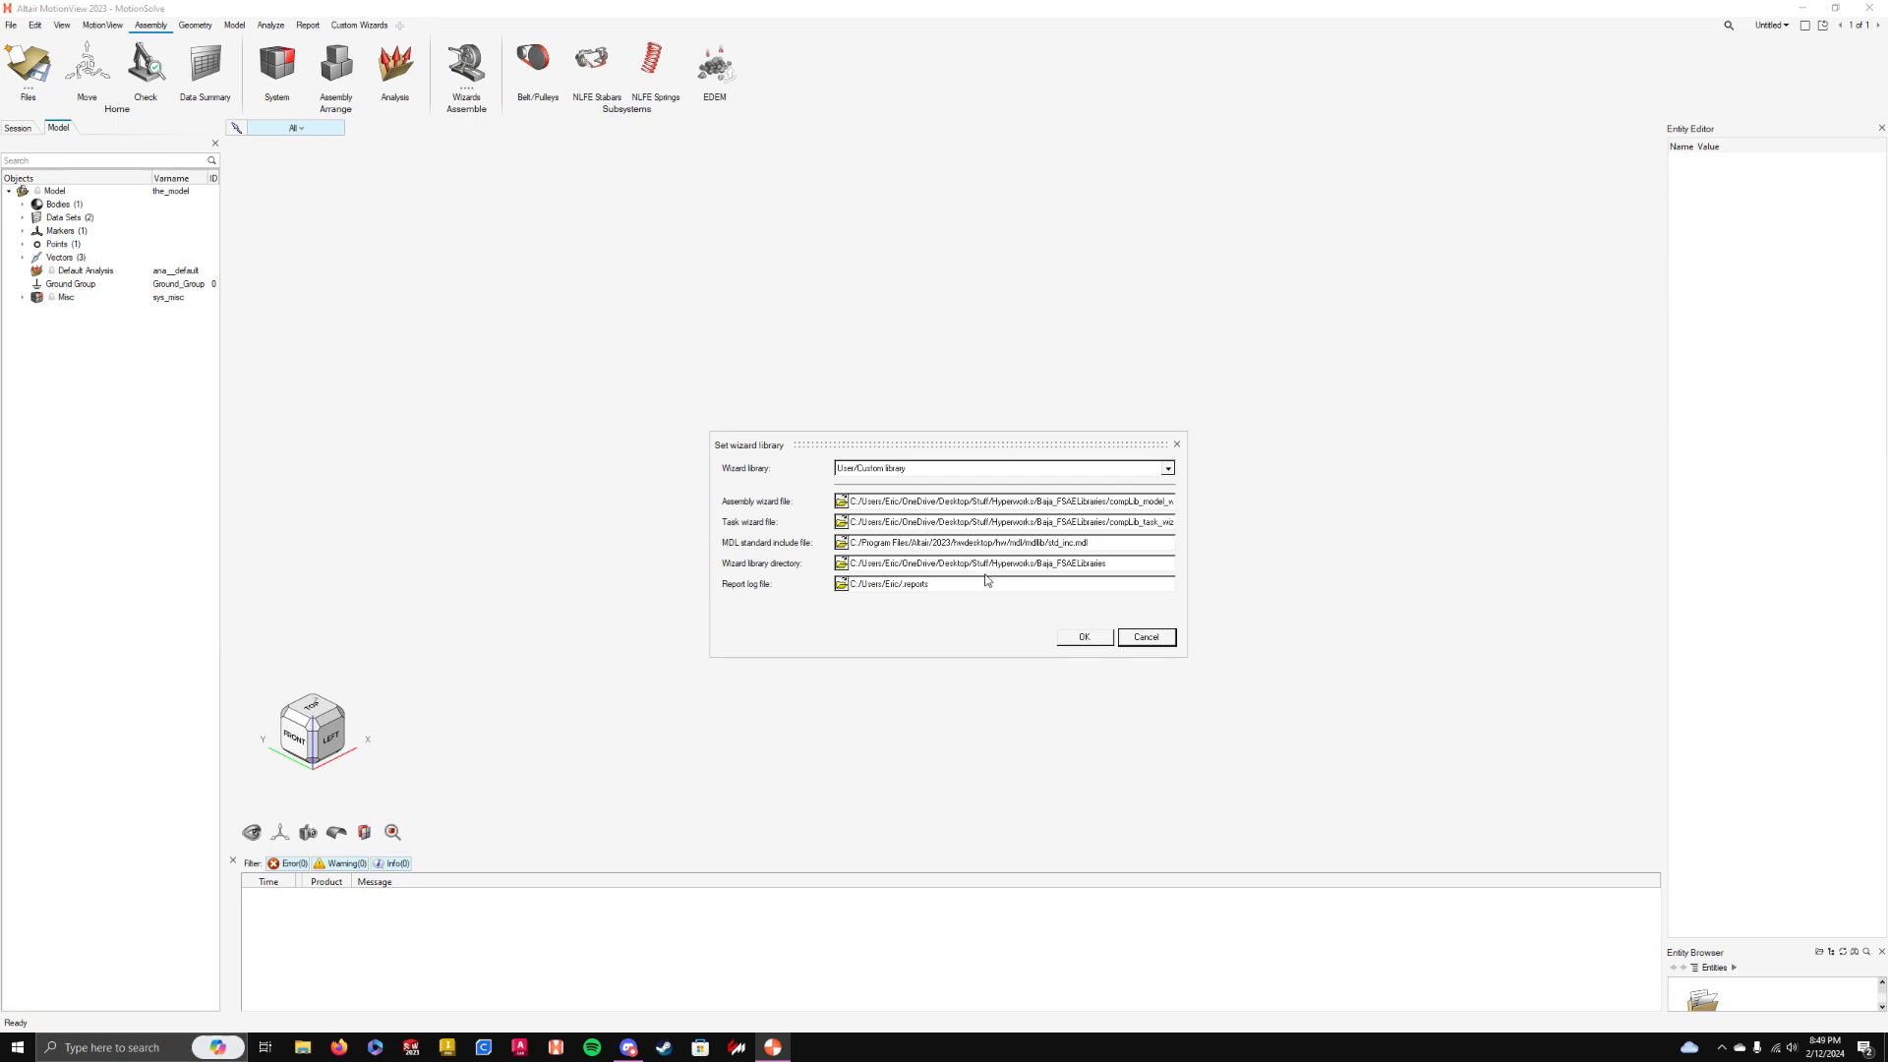
{"action": "left_click", "coordinate": [1081, 637]}
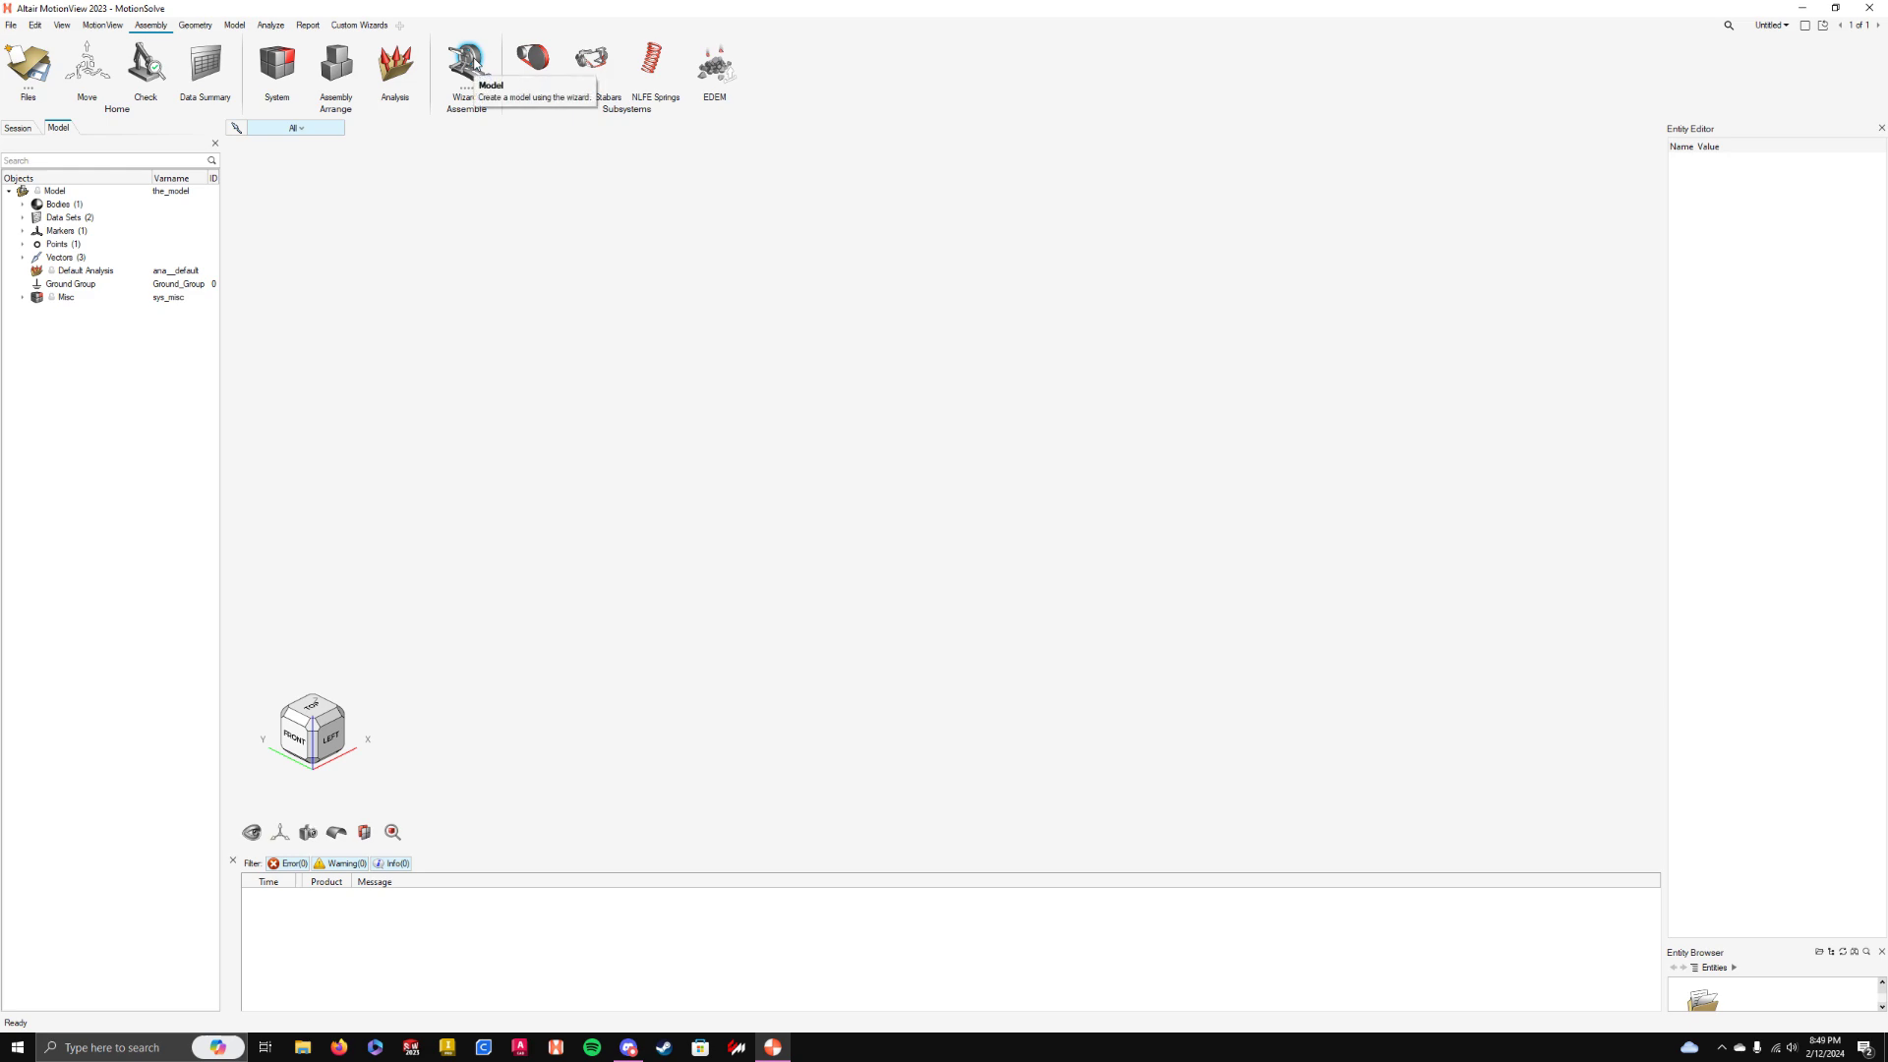
- Build a Formula SAE front-end vehicle model with the wizard, using the one-piece-LCA SLA push-rod front suspension and Rackpin steering
{"action": "left_click", "coordinate": [475, 62]}
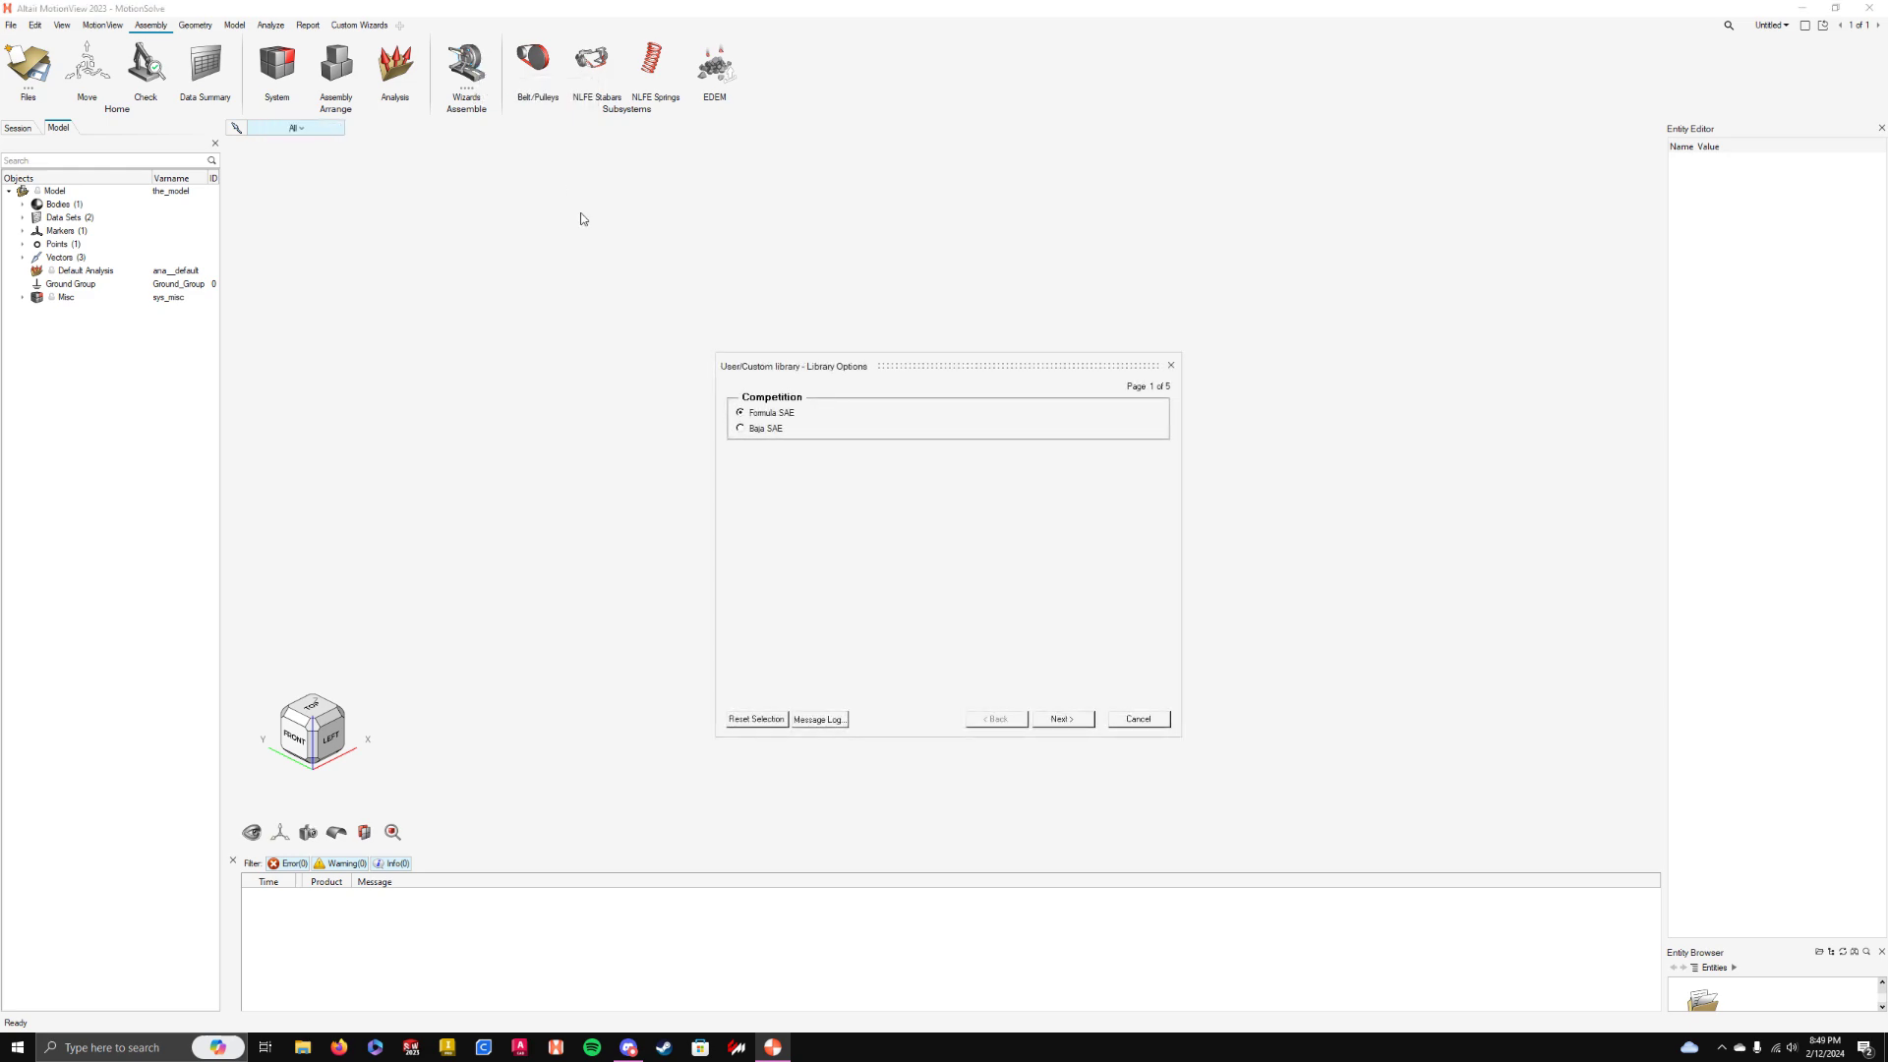
{"action": "left_click", "coordinate": [1067, 719]}
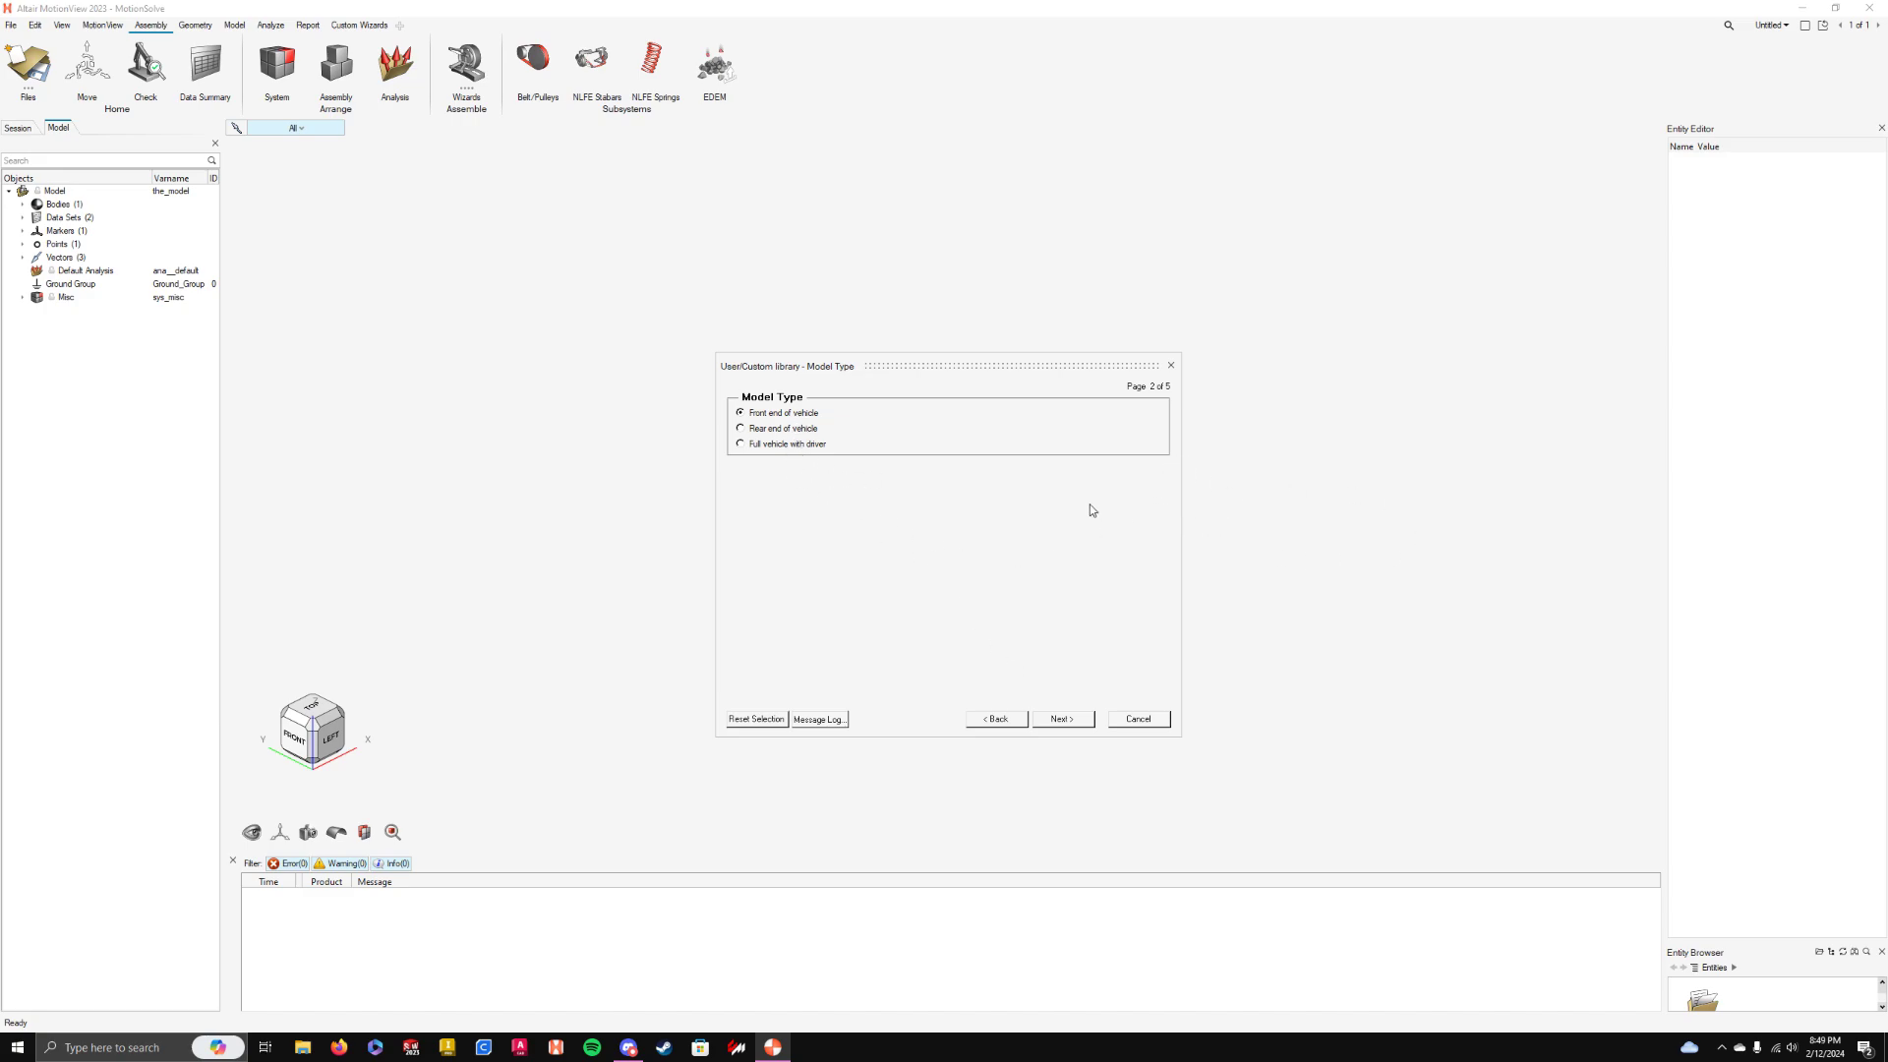
{"action": "left_click", "coordinate": [1064, 719]}
{"action": "left_click", "coordinate": [1060, 719]}
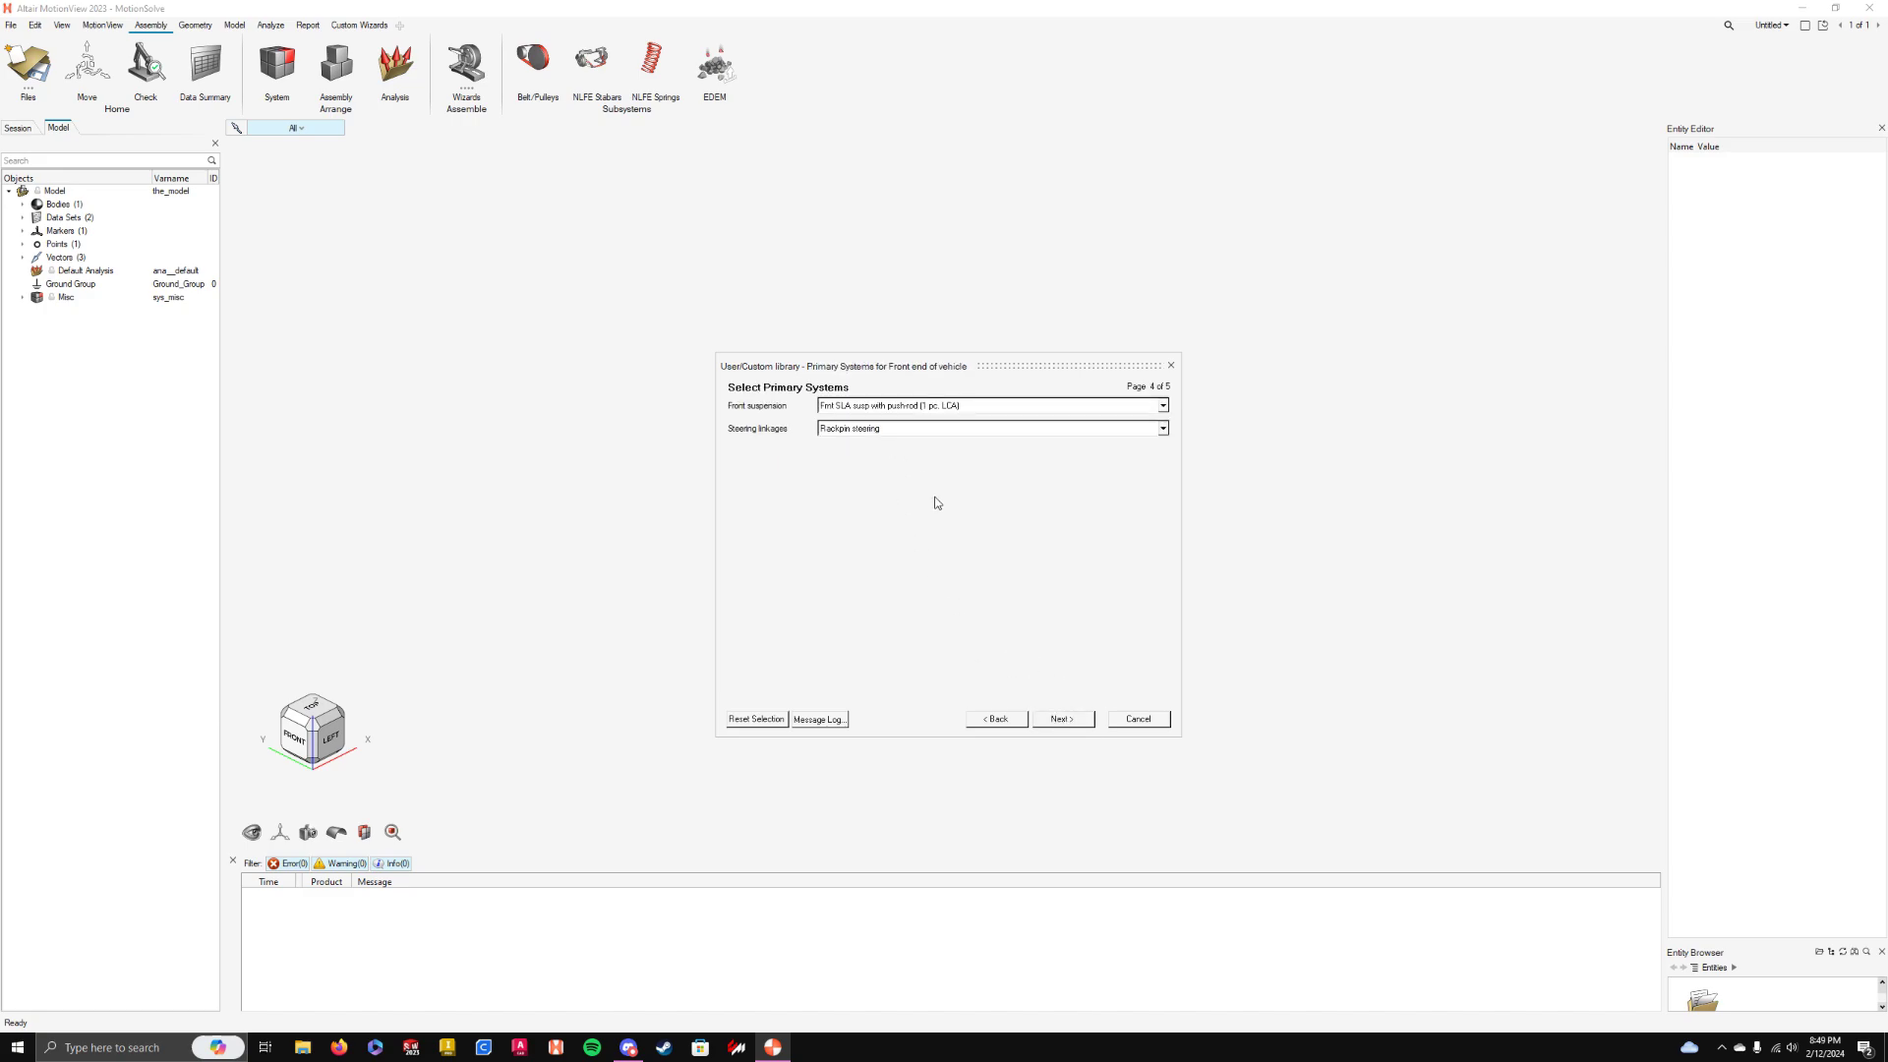
{"action": "left_click", "coordinate": [1062, 719]}
{"action": "left_click", "coordinate": [1064, 719]}
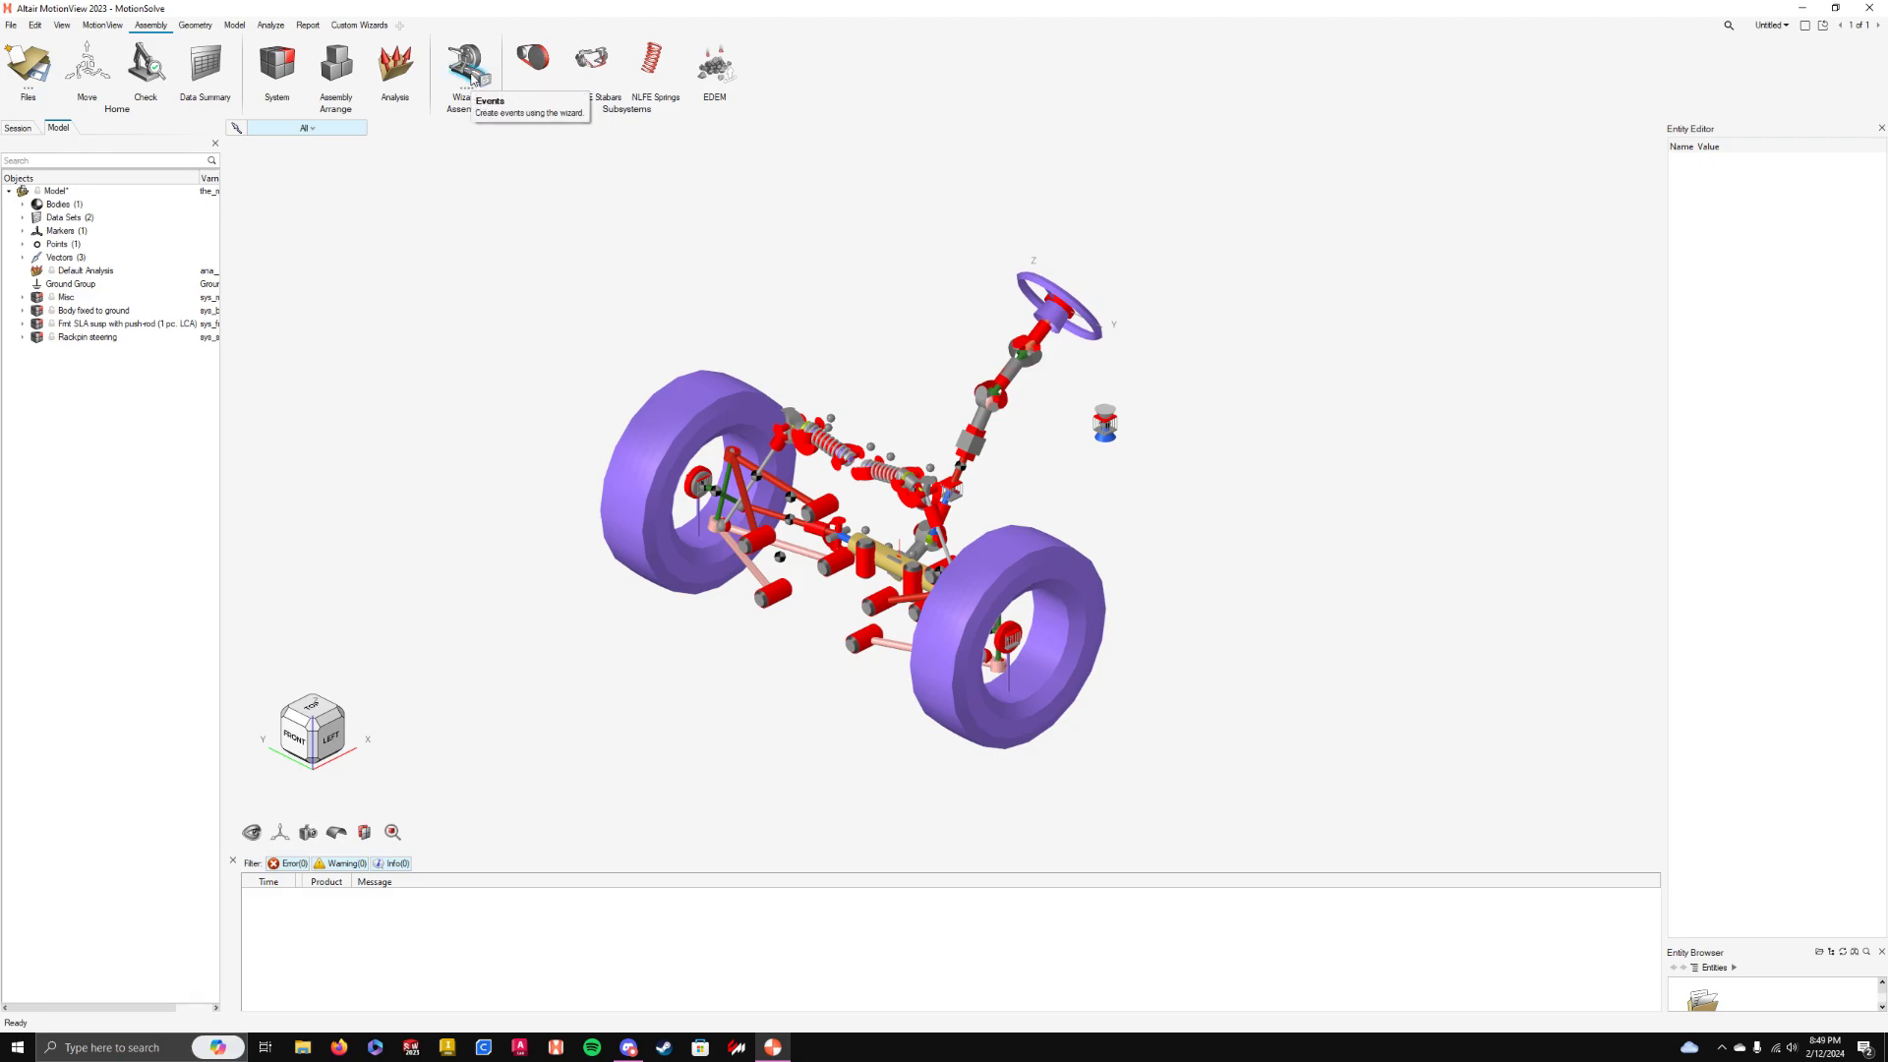
- Add a Kinematics and Compliance Analysis event to the front-end model, keeping the default vehicle and analysis parameters
{"action": "left_click", "coordinate": [475, 79]}
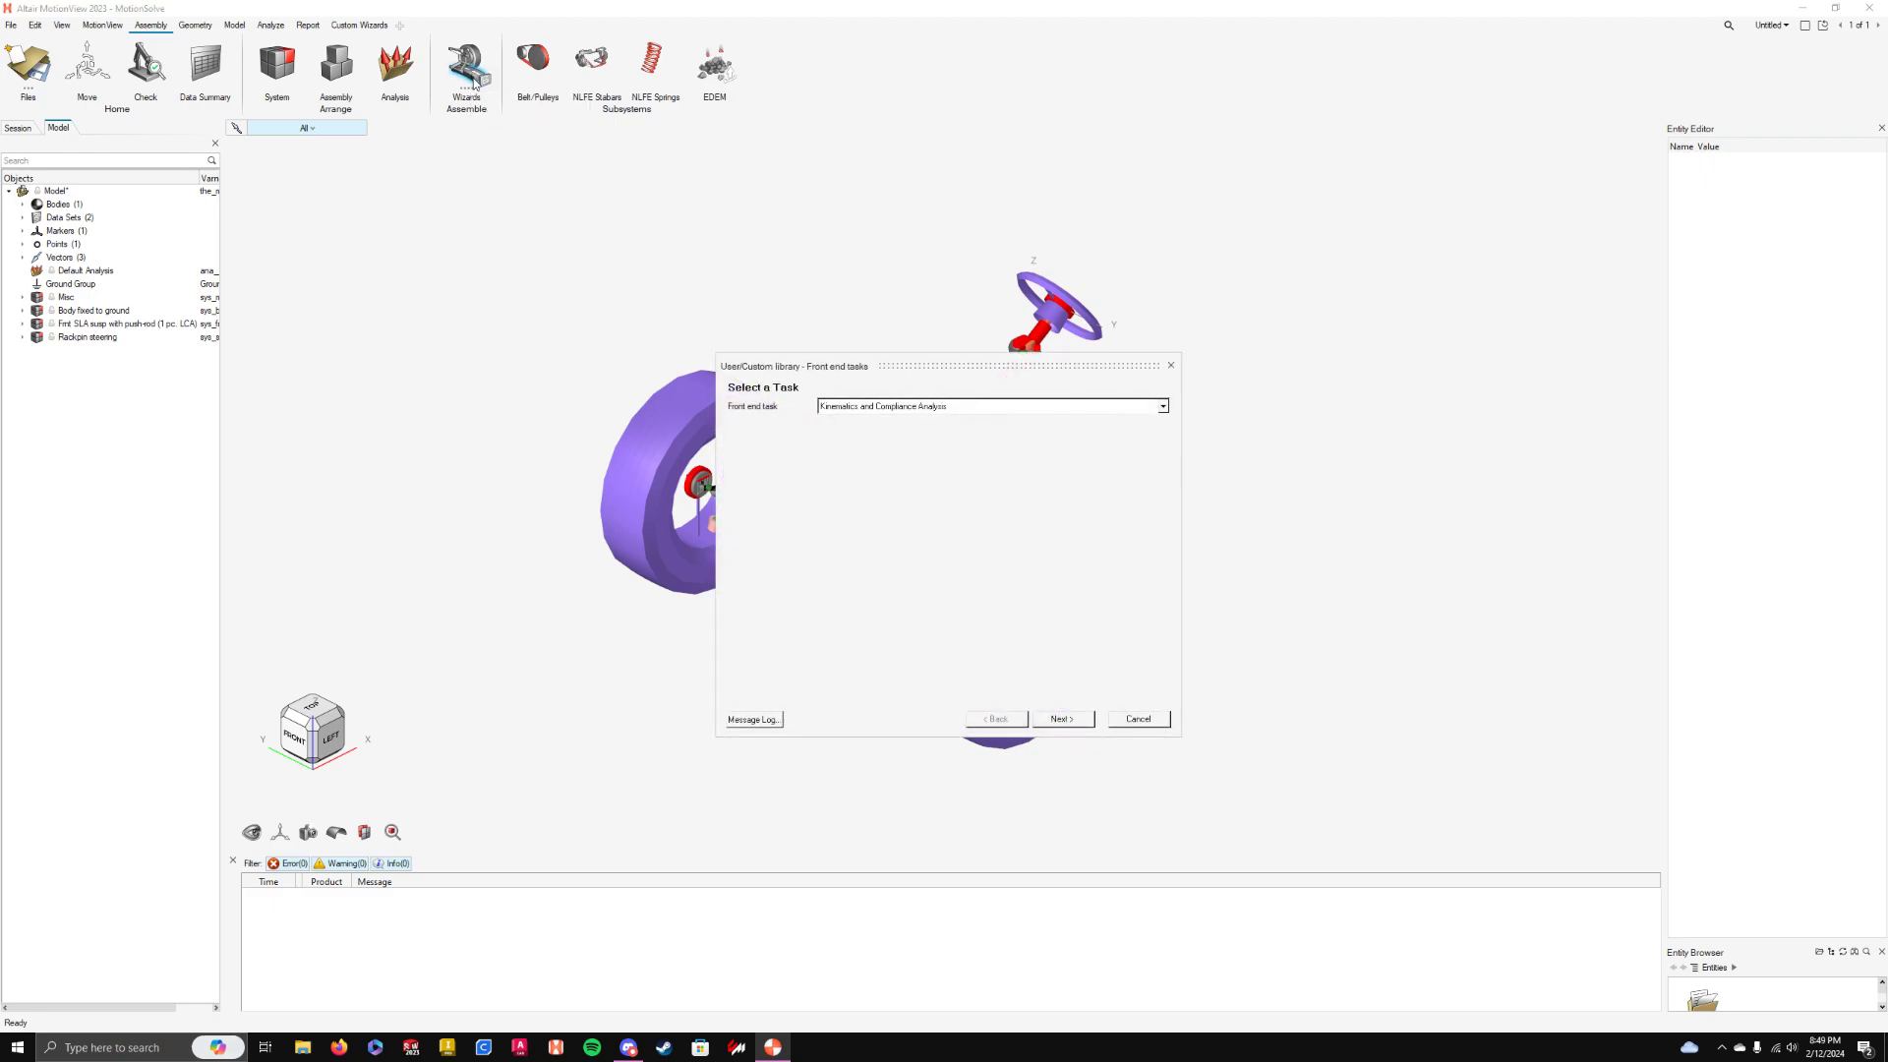
{"action": "left_click", "coordinate": [902, 406]}
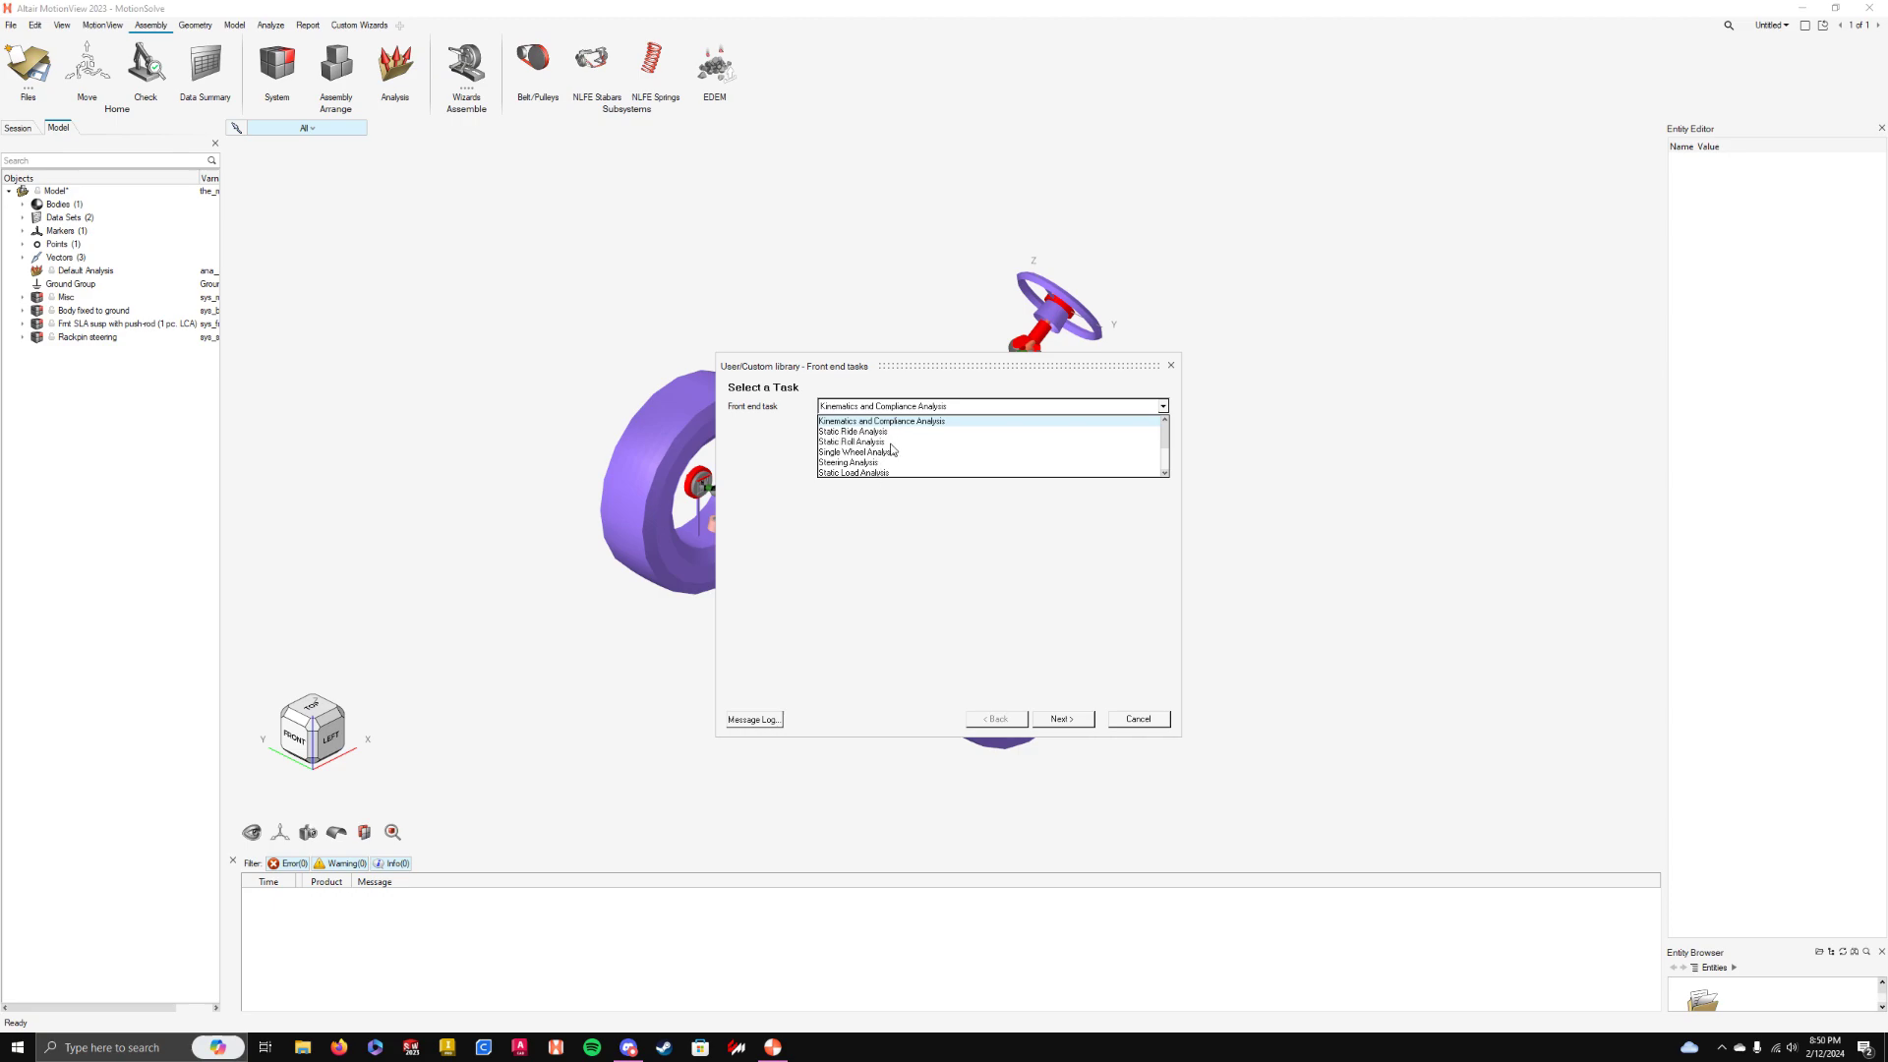
{"action": "left_click", "coordinate": [914, 421]}
{"action": "left_click", "coordinate": [1063, 719]}
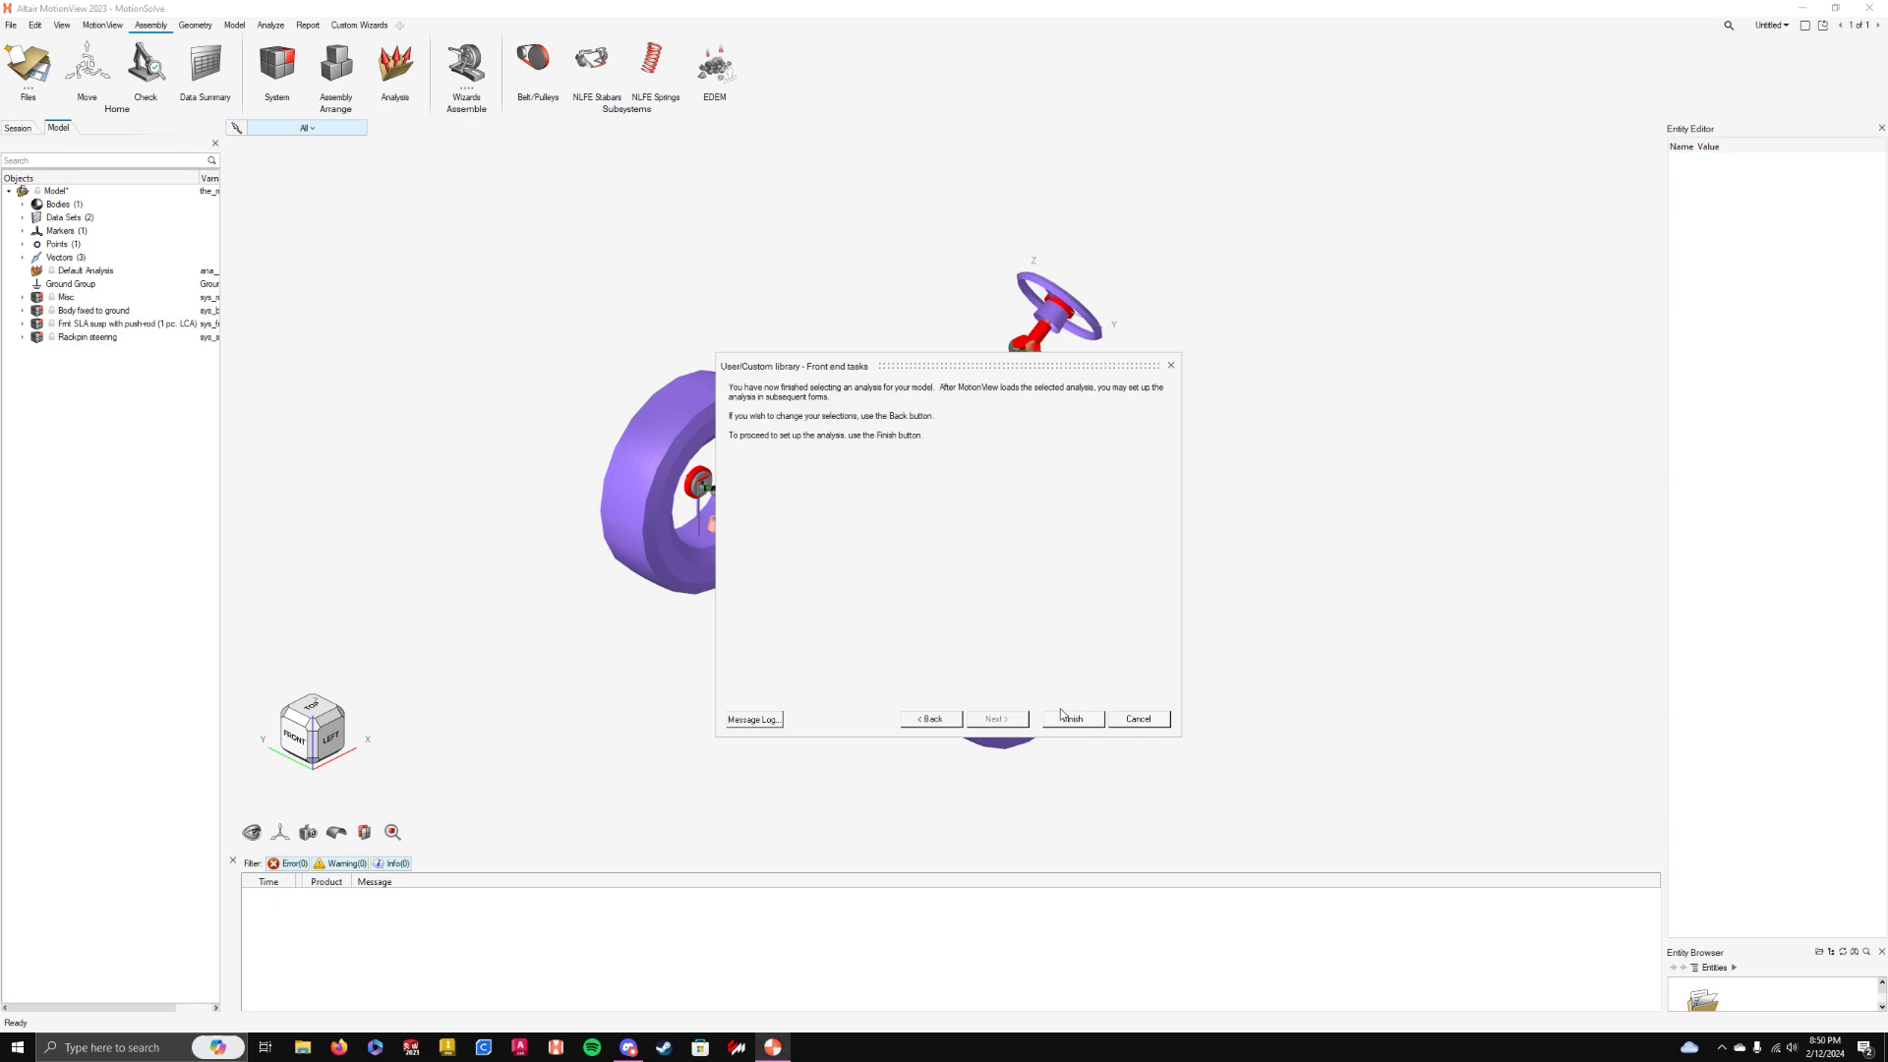
{"action": "left_click", "coordinate": [1070, 718]}
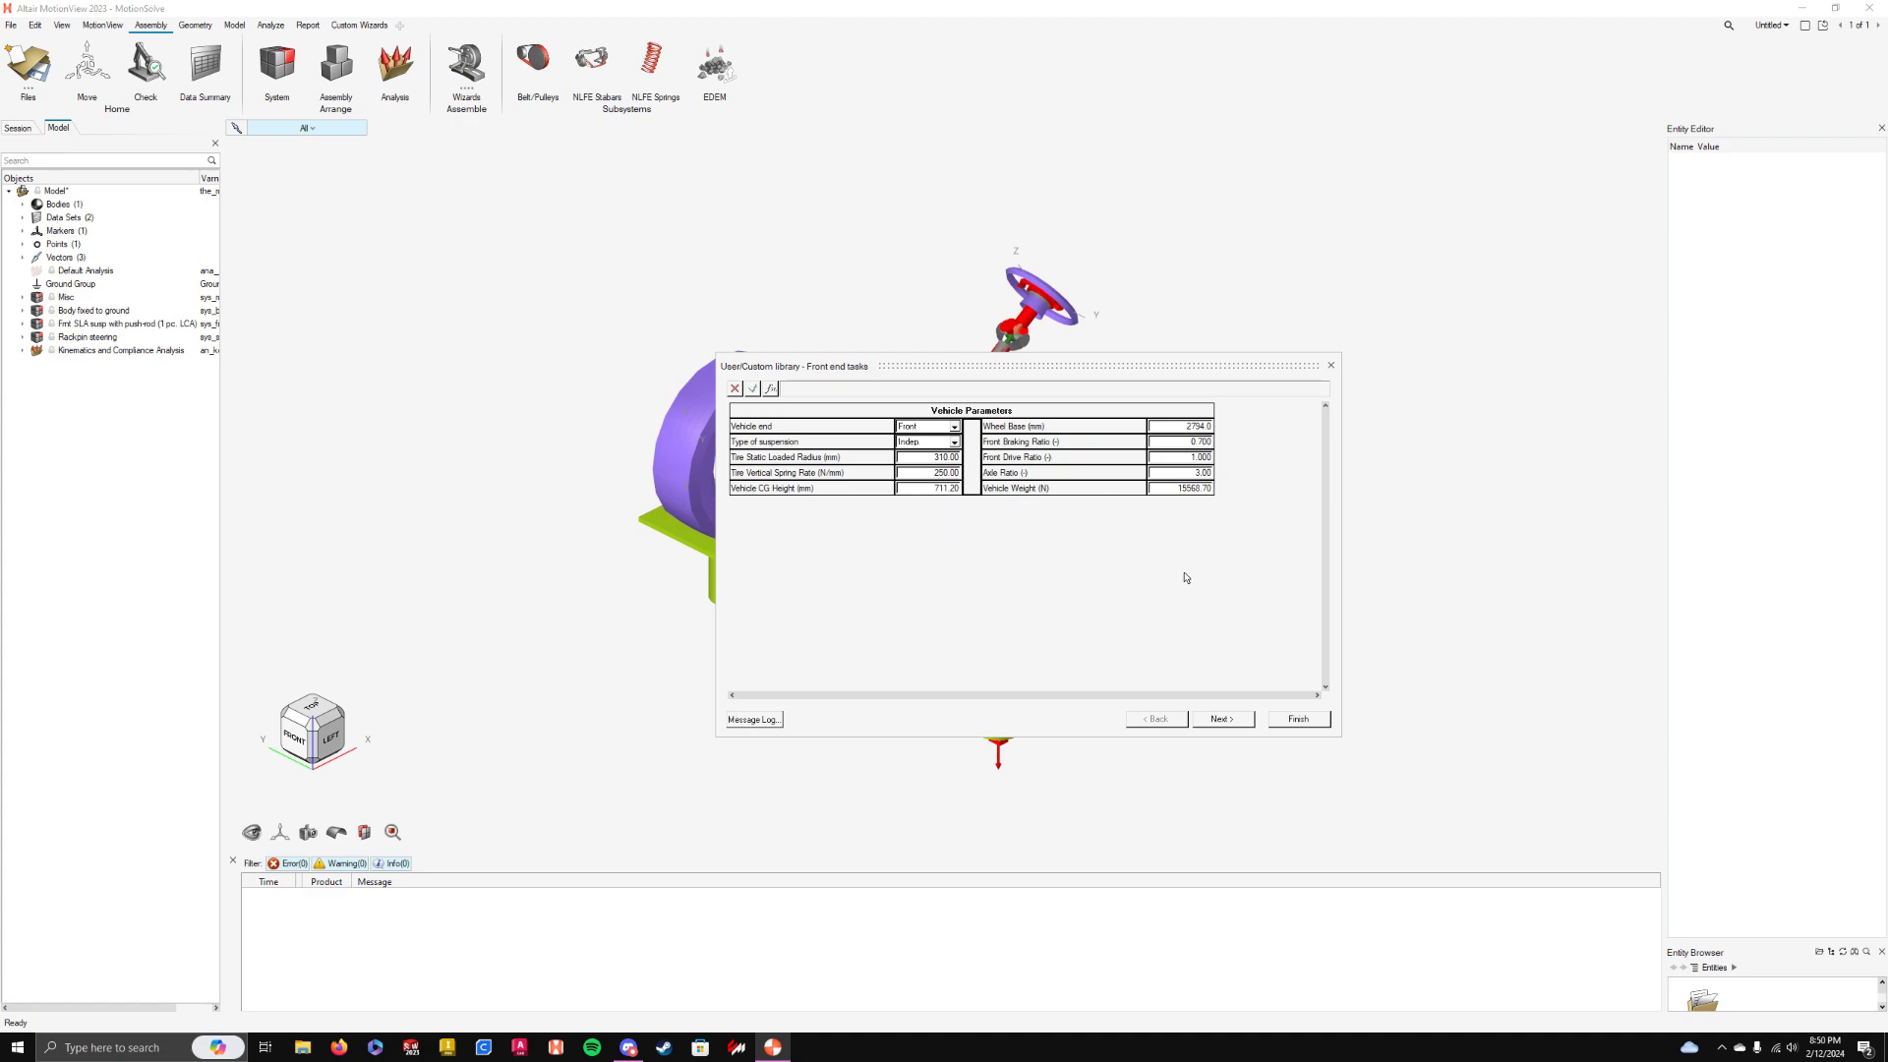
{"action": "left_click", "coordinate": [1226, 719]}
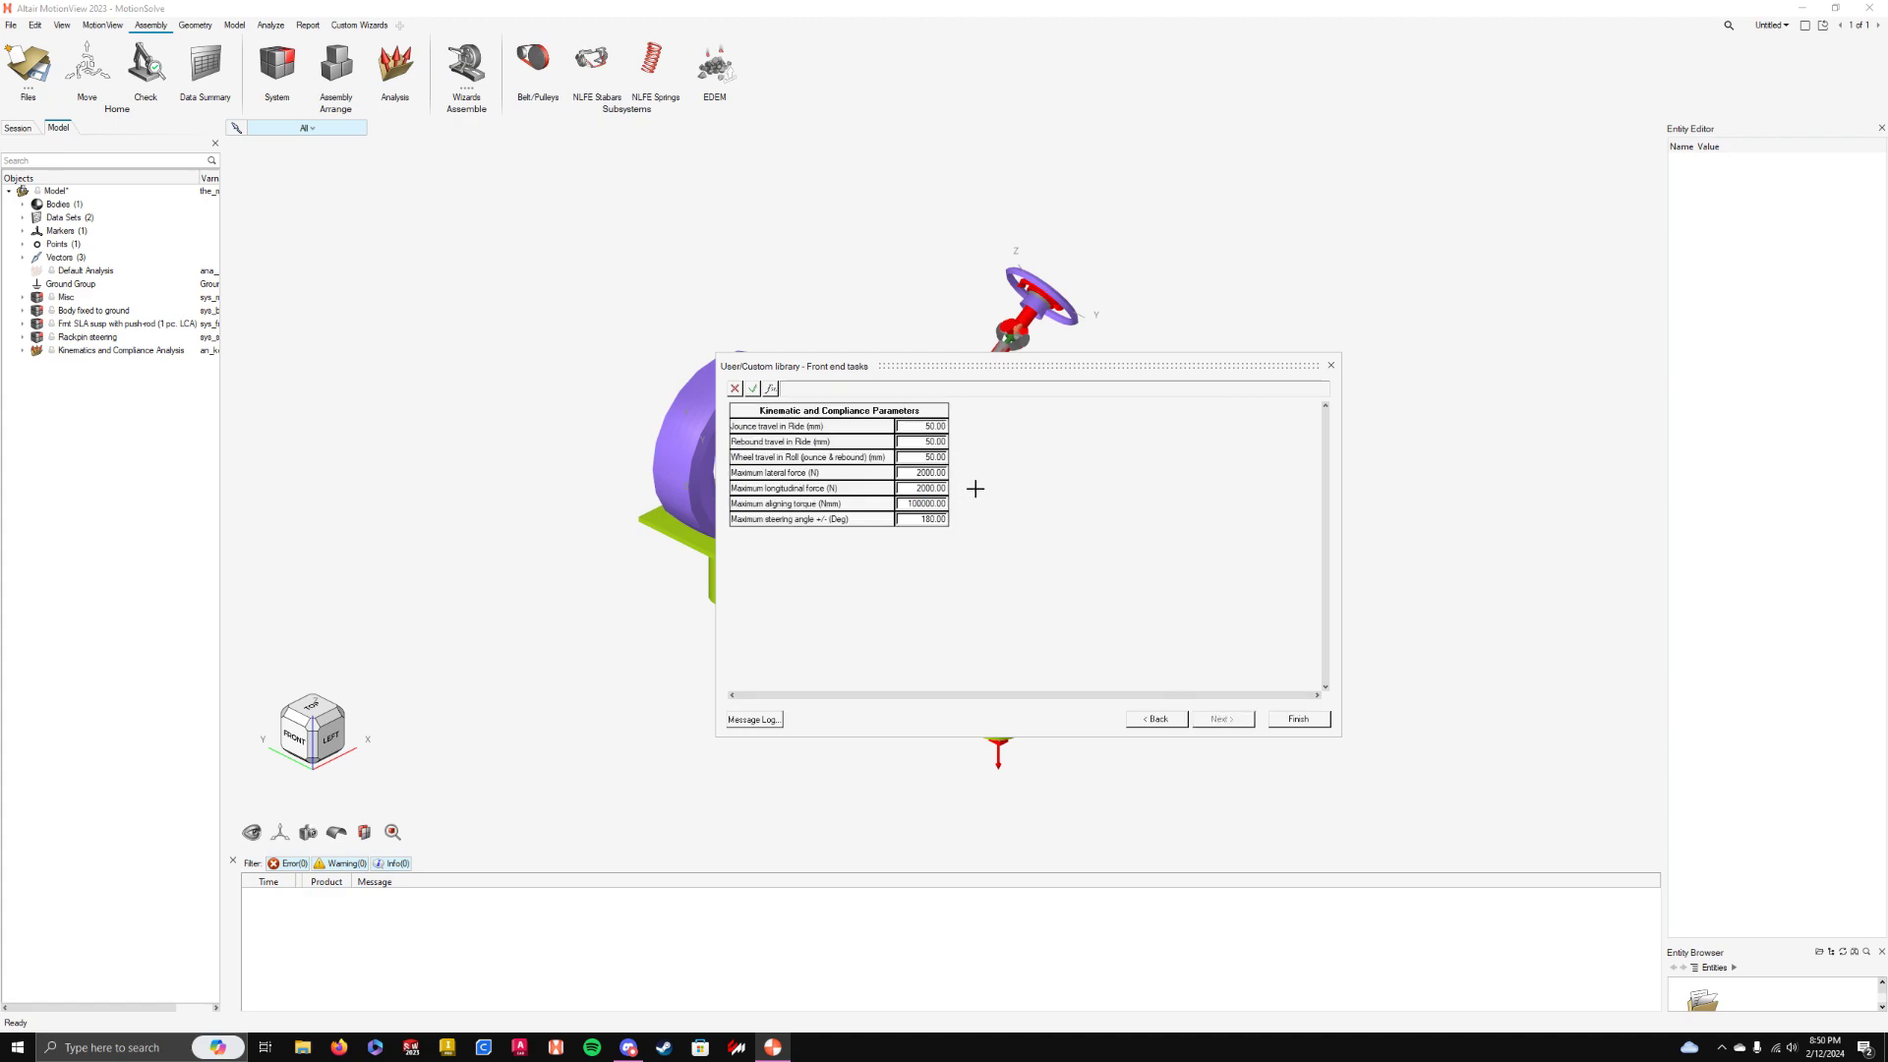
{"action": "left_click", "coordinate": [1298, 719]}
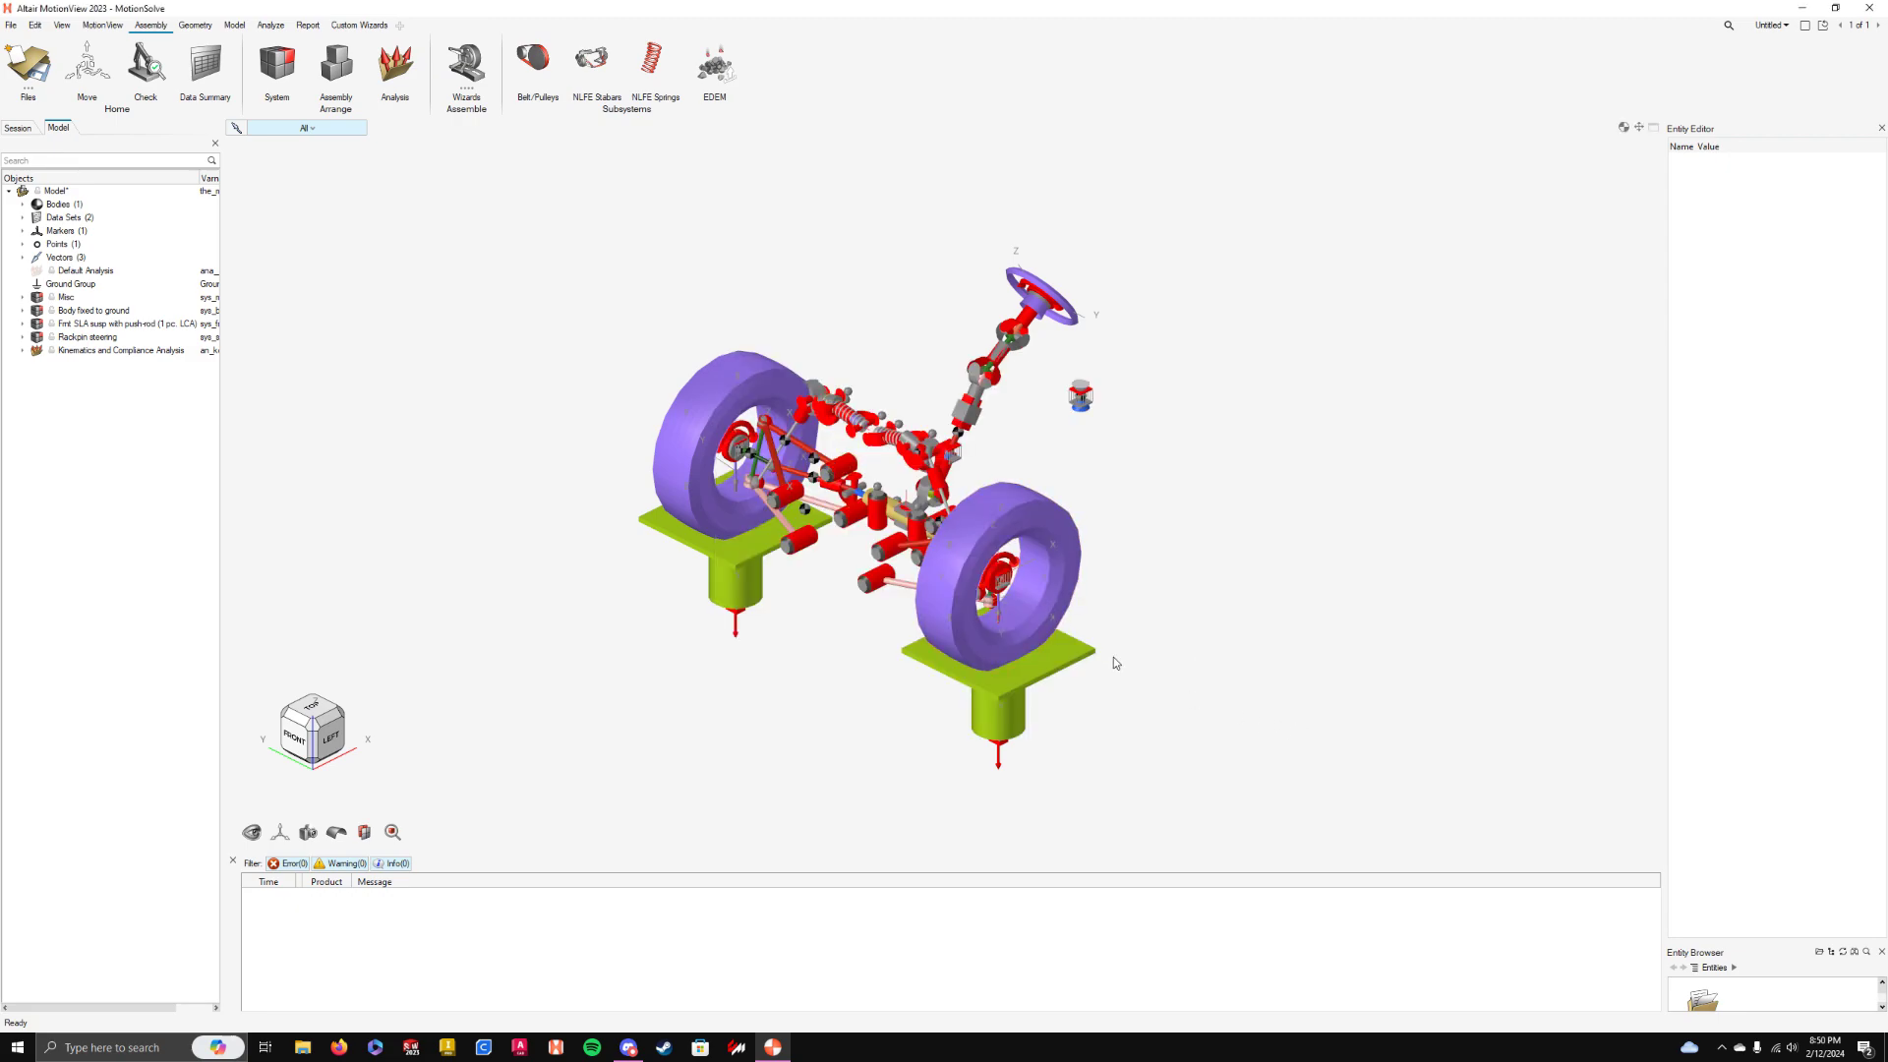
- Check the motion analysis run settings and the selected Kinematics and Compliance Analysis, and close them without running
{"action": "left_click", "coordinate": [271, 24]}
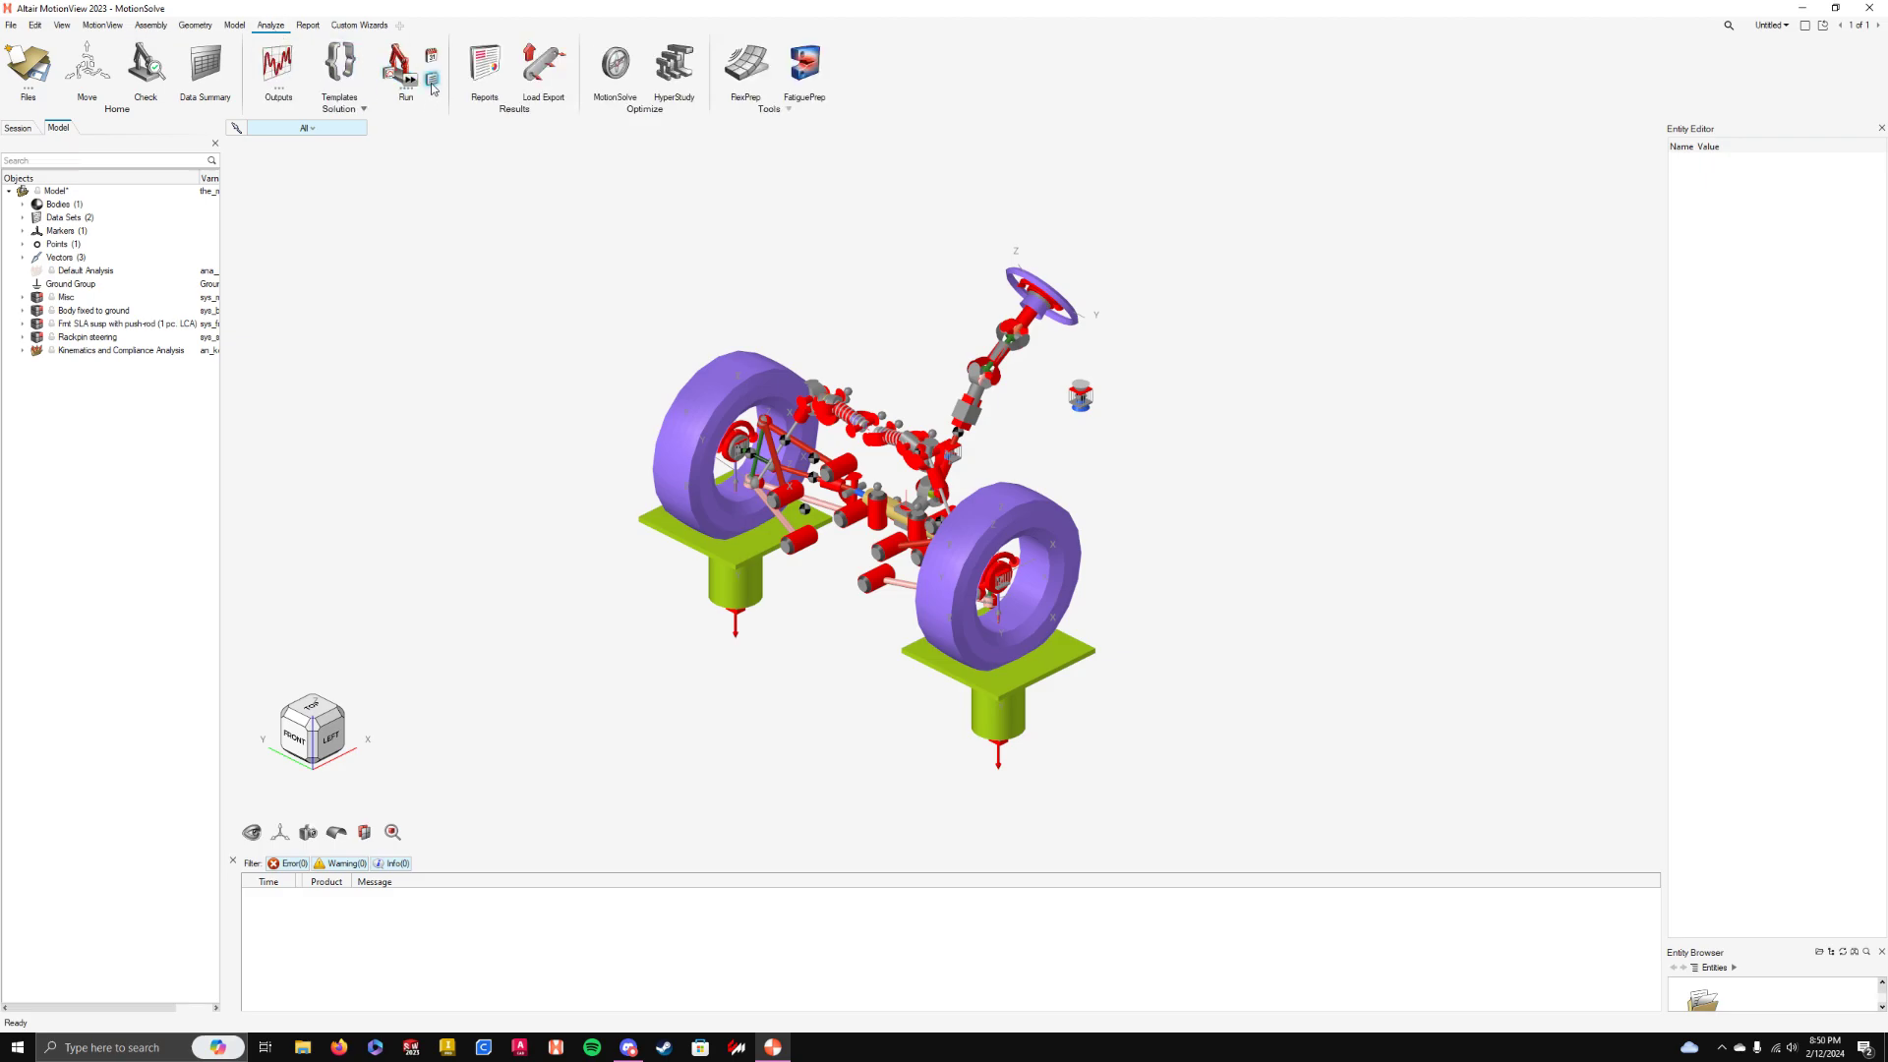
{"action": "left_click", "coordinate": [433, 83]}
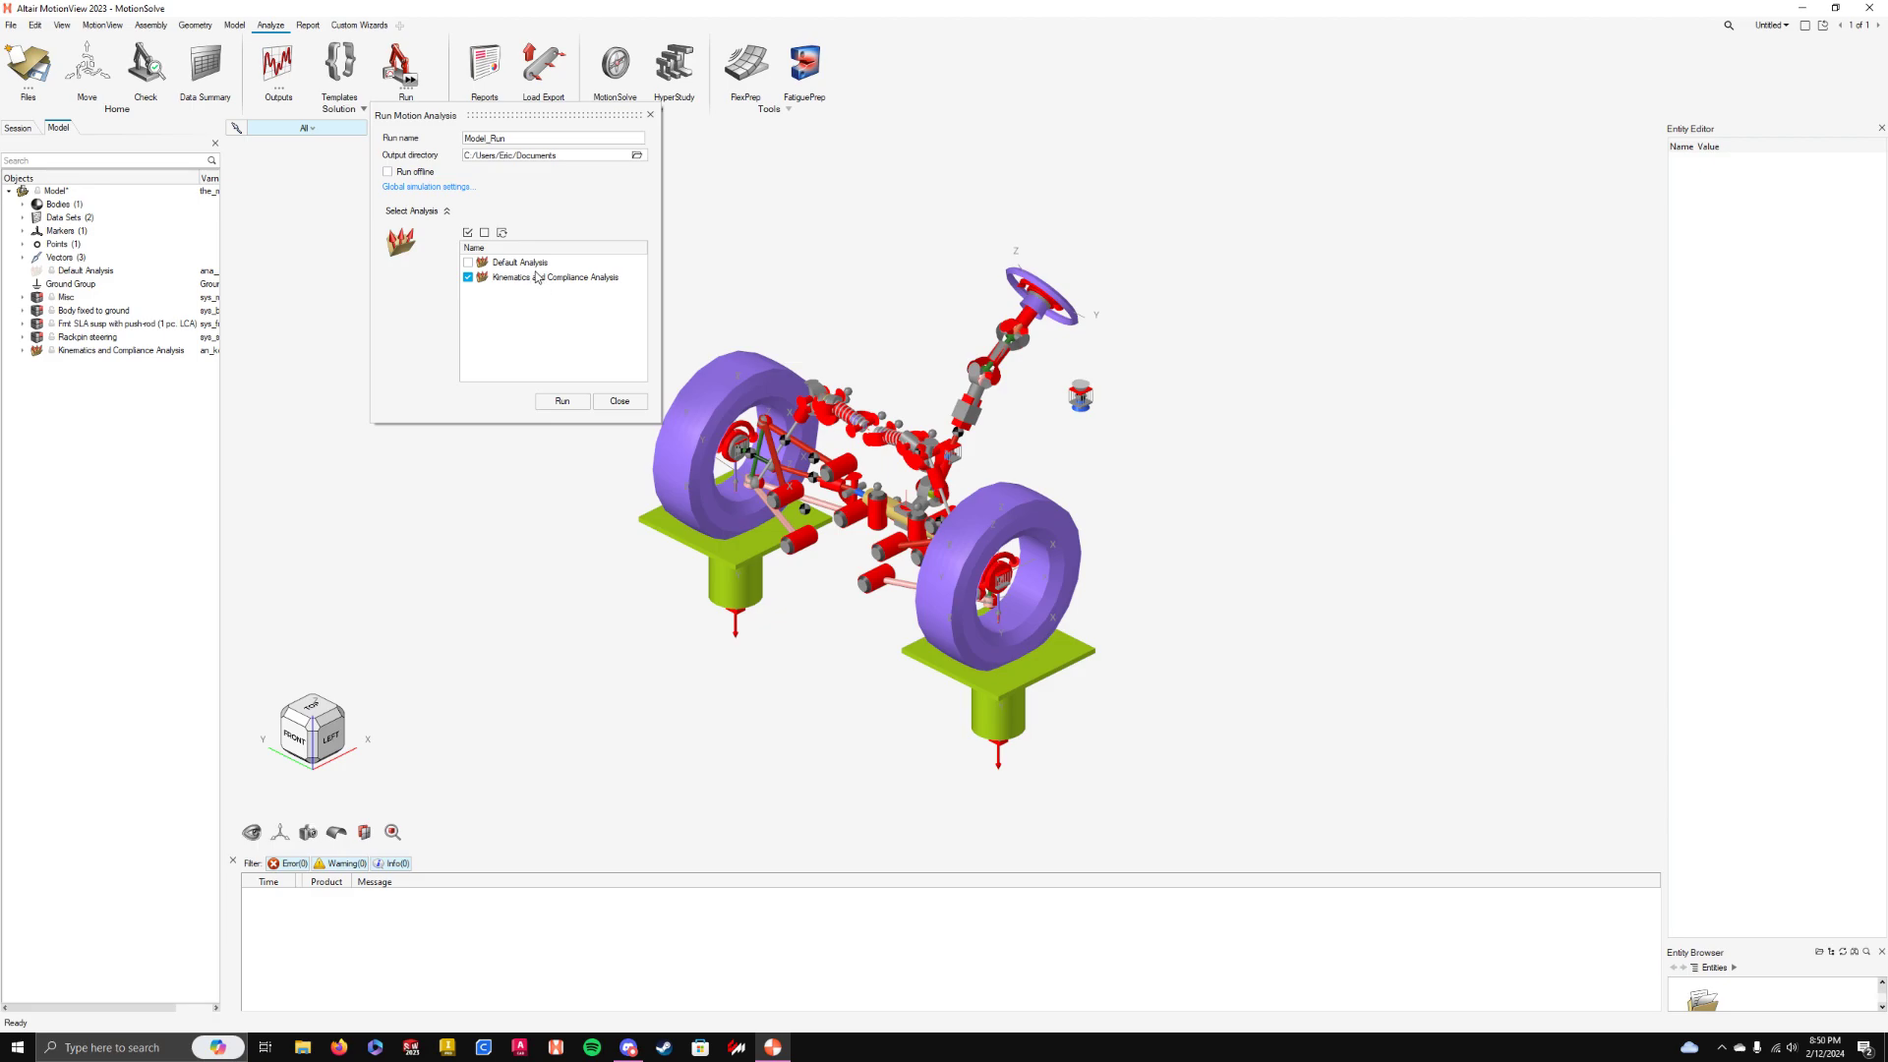
{"action": "left_click", "coordinate": [620, 401]}
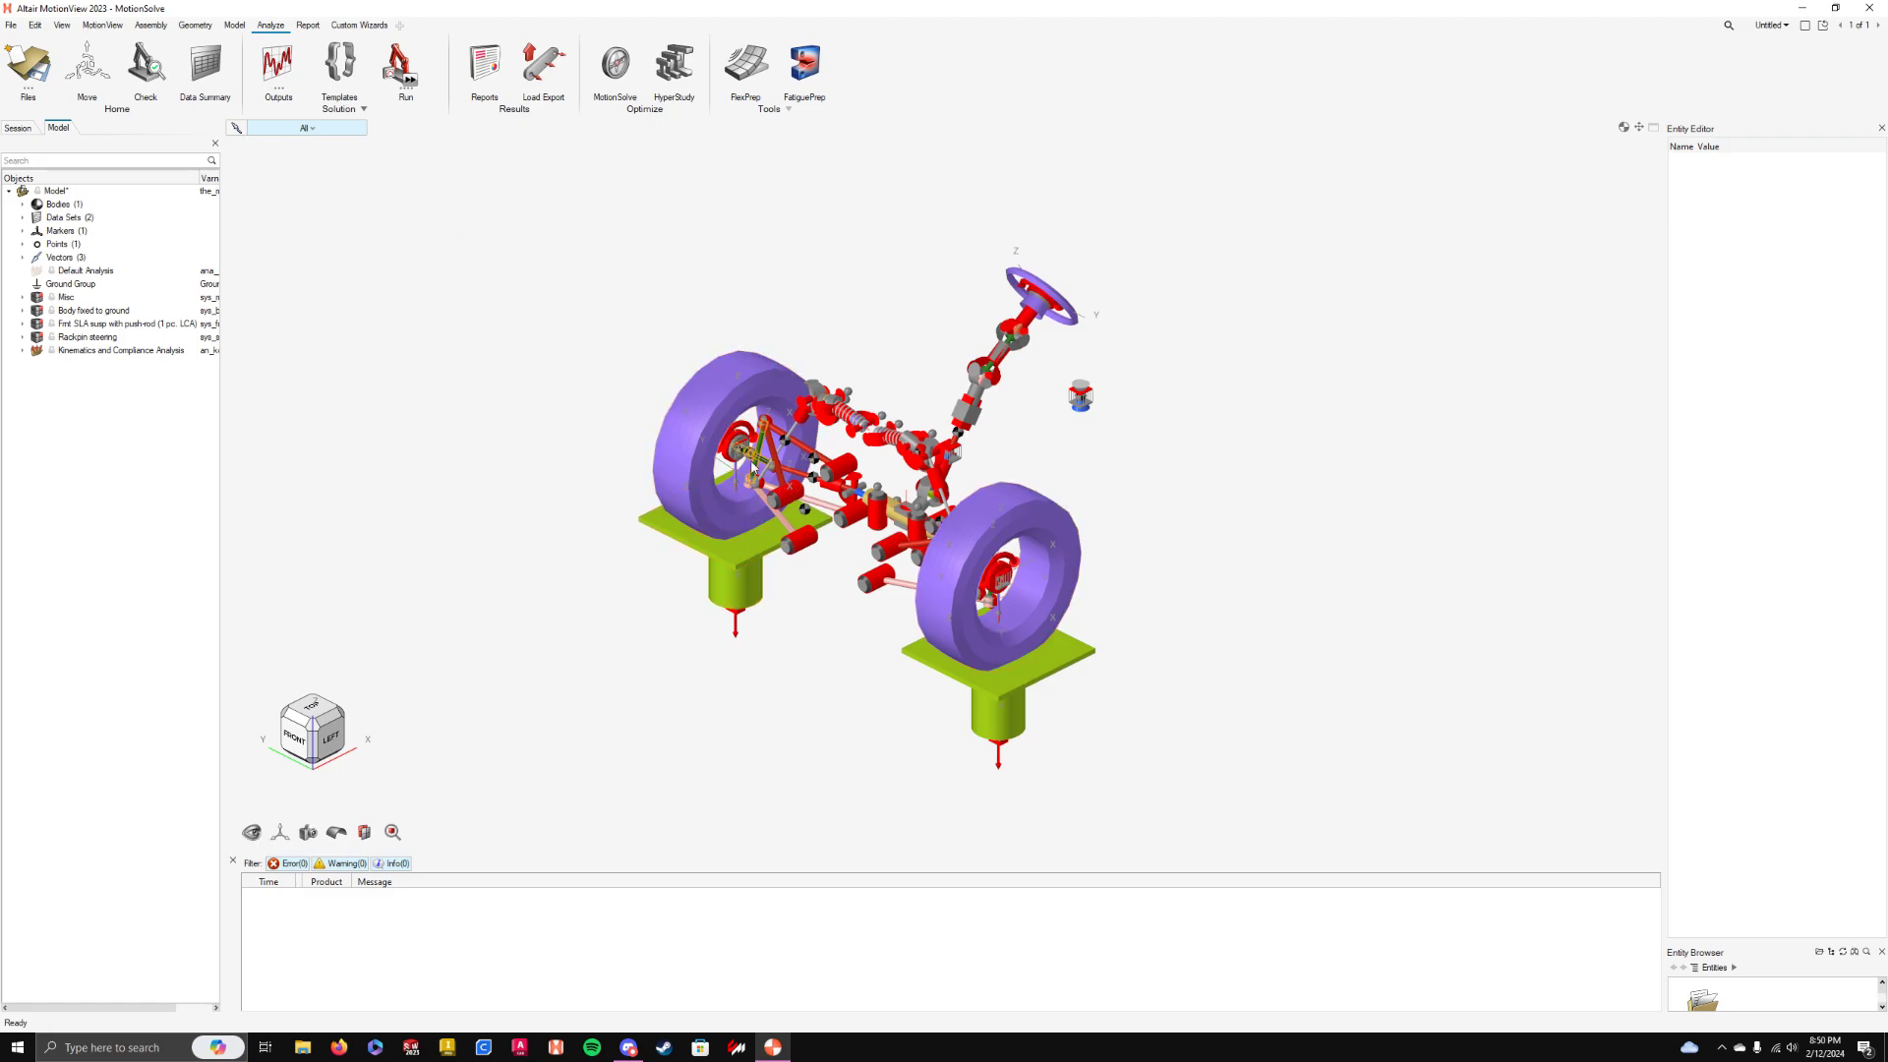
- In the Data Summary points table, offset the left X coordinate of the Upr ball jt point by -15
{"action": "scroll", "coordinate": [752, 462], "scroll_direction": "up", "scroll_amount": 4}
{"action": "scroll", "coordinate": [668, 419], "scroll_direction": "up", "scroll_amount": 4}
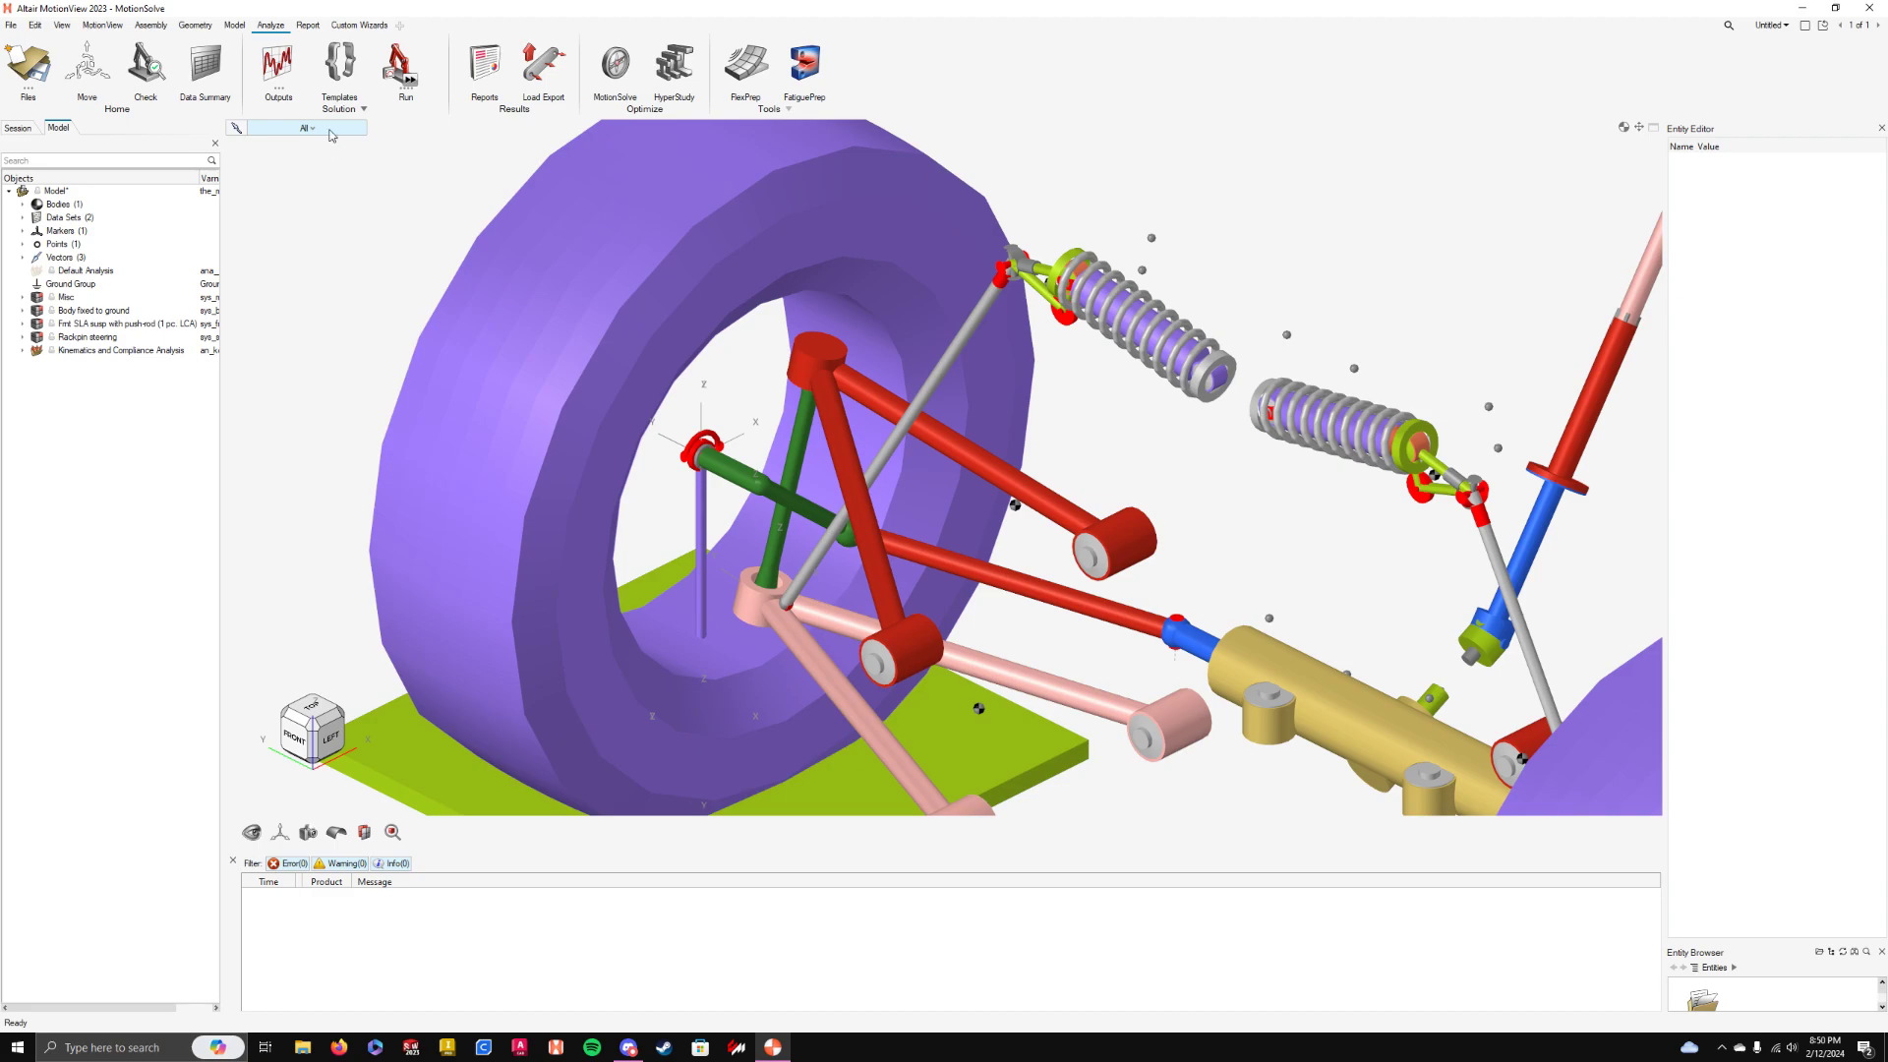
{"action": "left_click", "coordinate": [206, 75]}
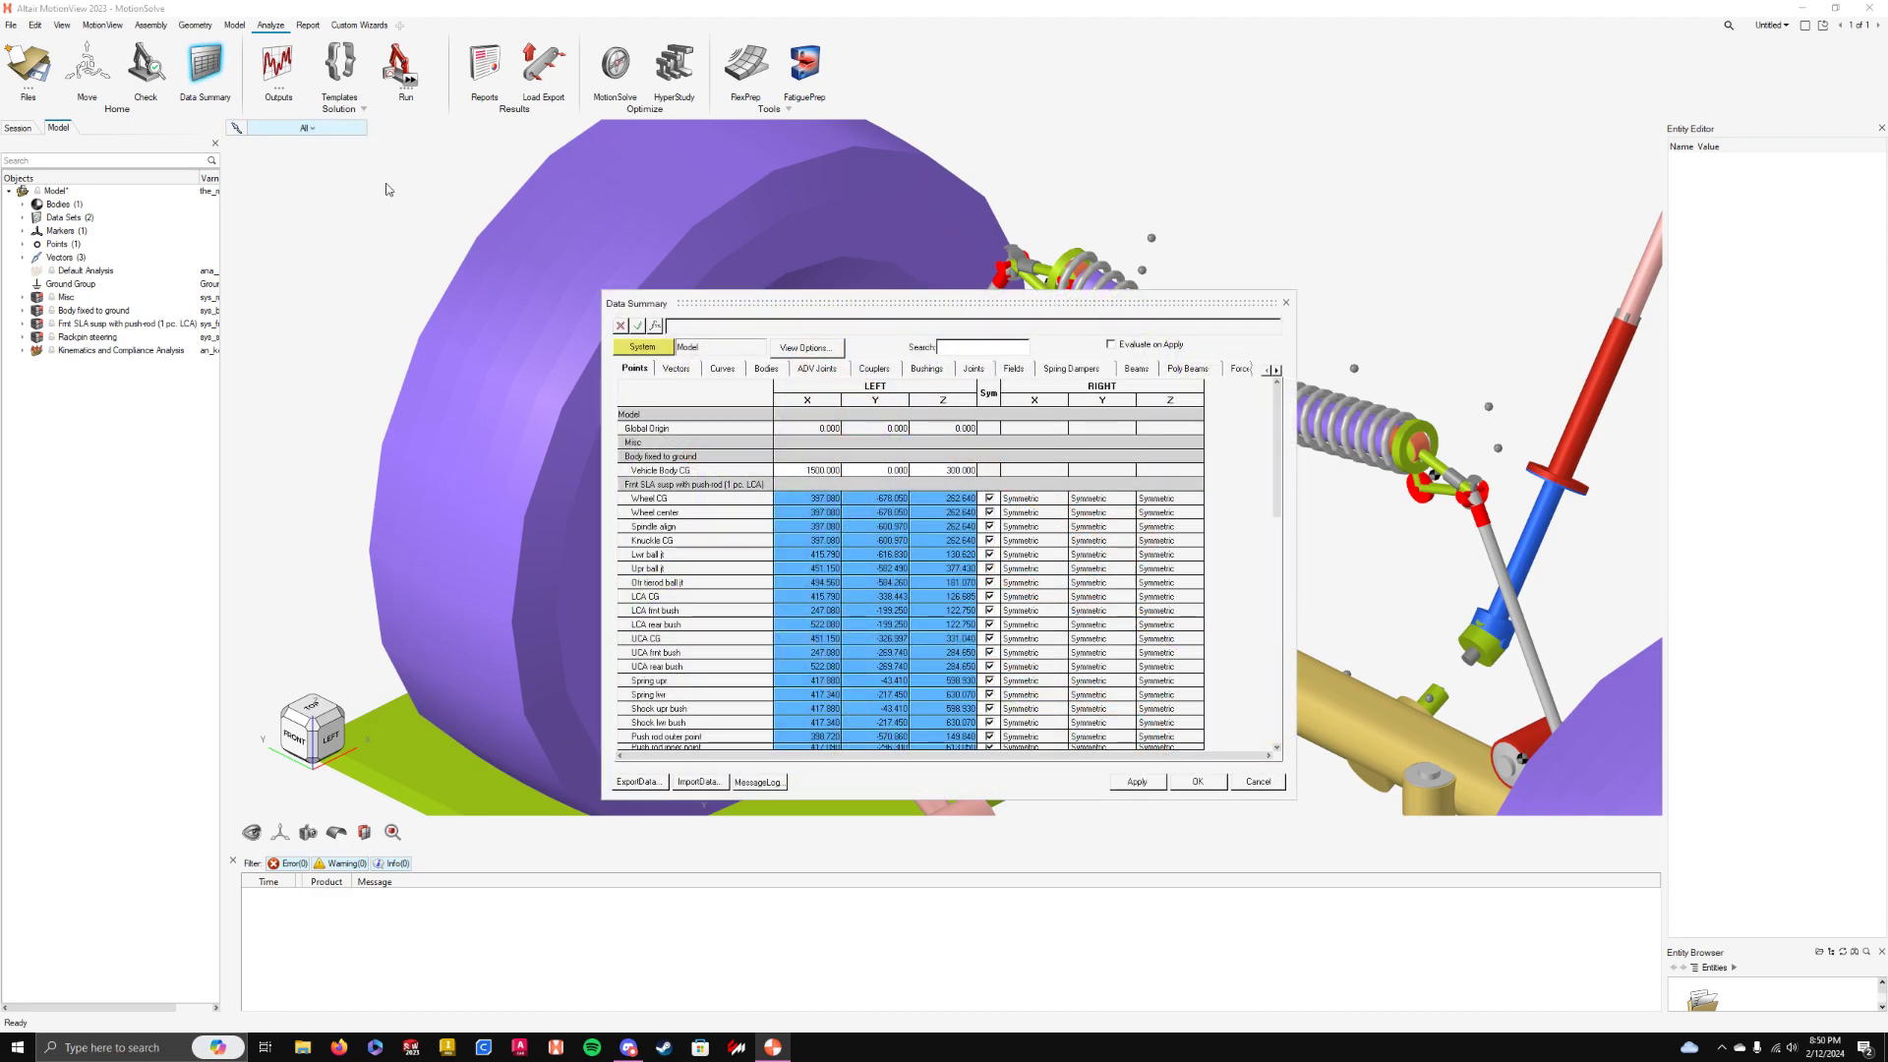
{"action": "left_click_drag", "start_coordinate": [821, 298], "coordinate": [1300, 103]}
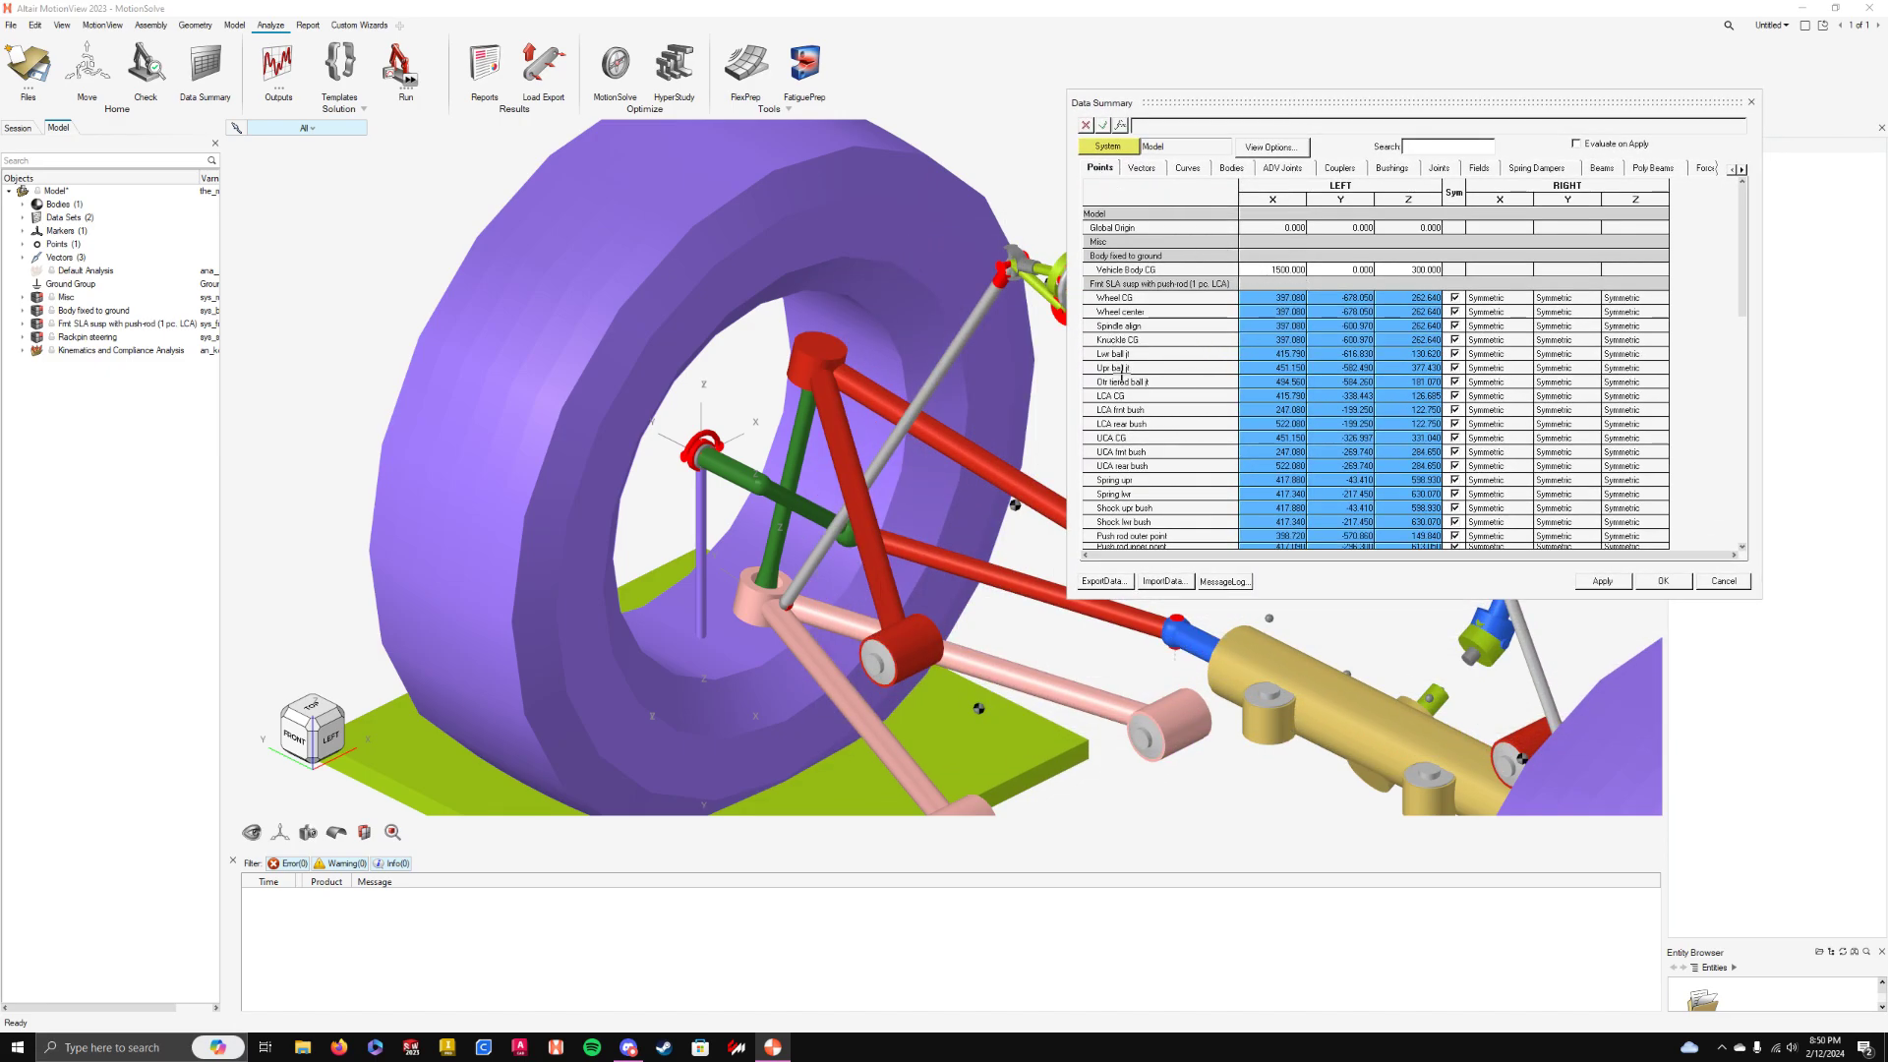
{"action": "double_click", "coordinate": [1284, 368]}
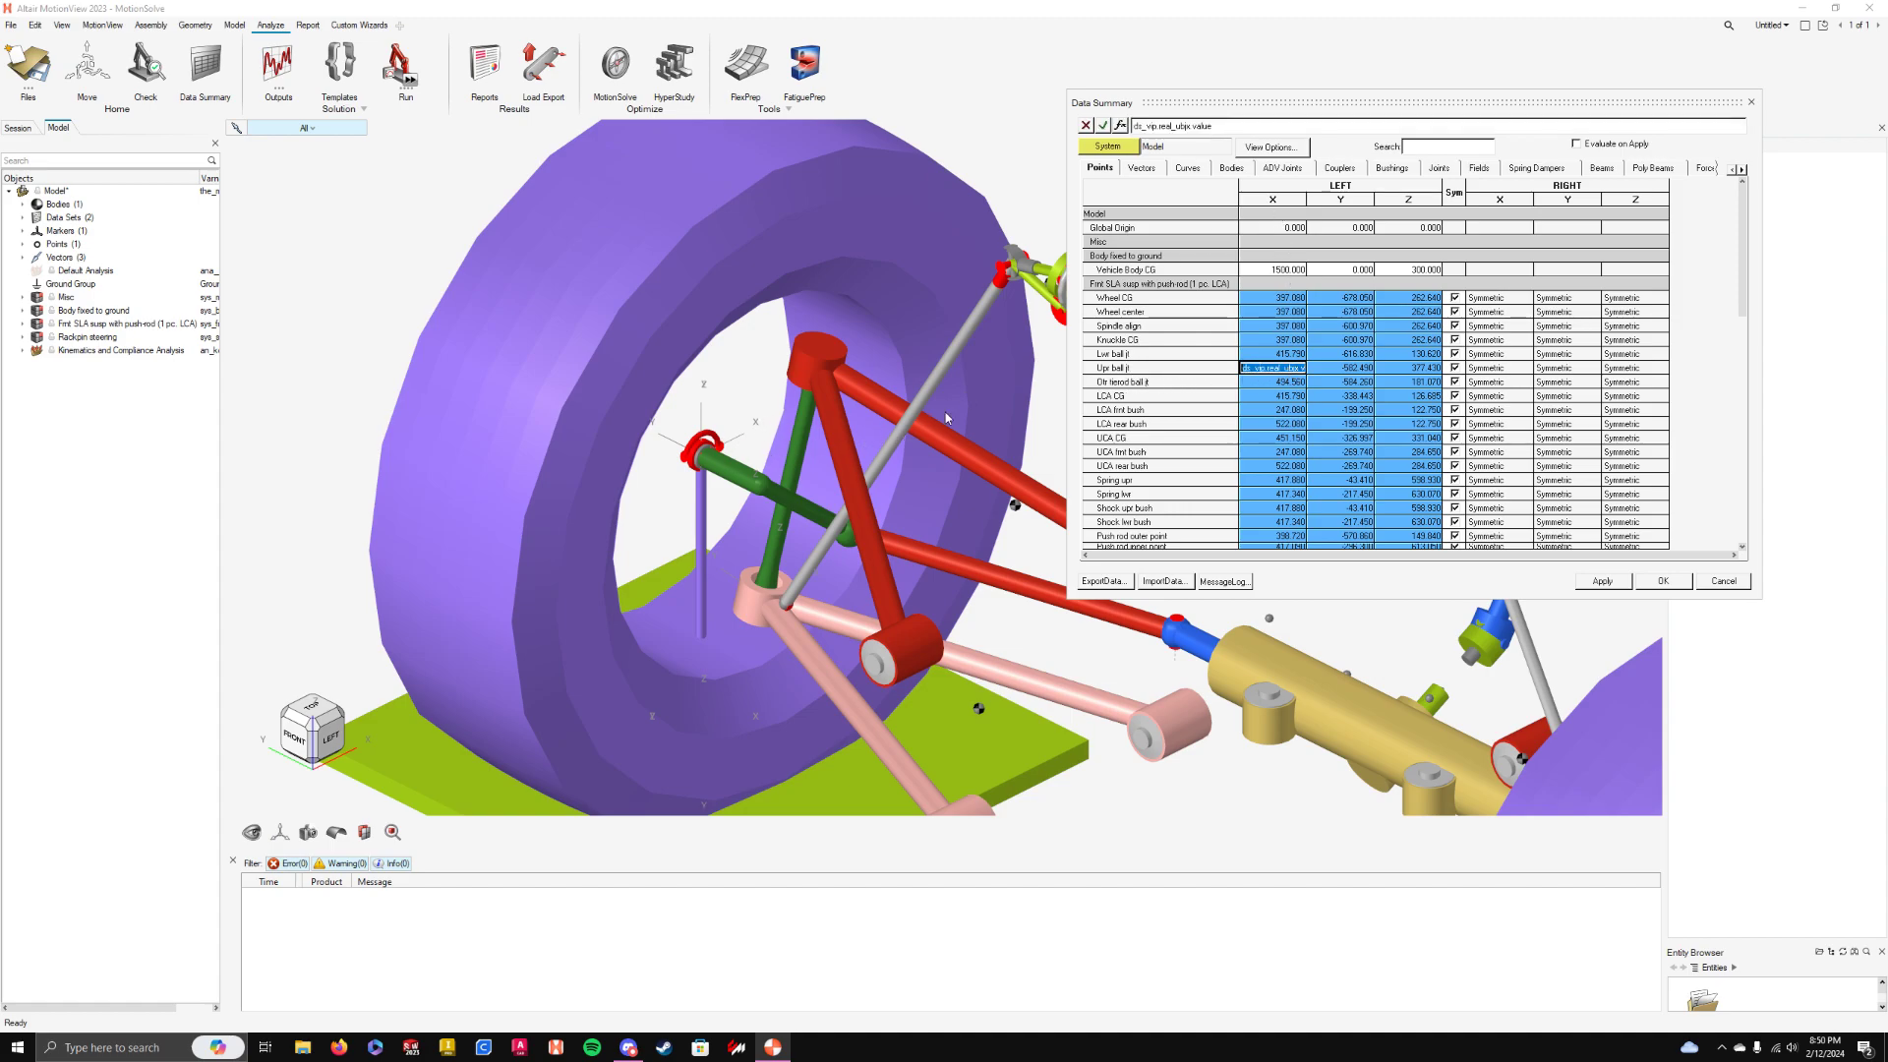
{"action": "left_click_drag", "start_coordinate": [1300, 369], "coordinate": [1408, 368]}
{"action": "key", "text": "End"}
{"action": "type", "text": "-15"}
{"action": "key", "text": "BackSpace"}
{"action": "key", "text": "BackSpace"}
{"action": "type", "text": "15"}
{"action": "key", "text": "Tab"}
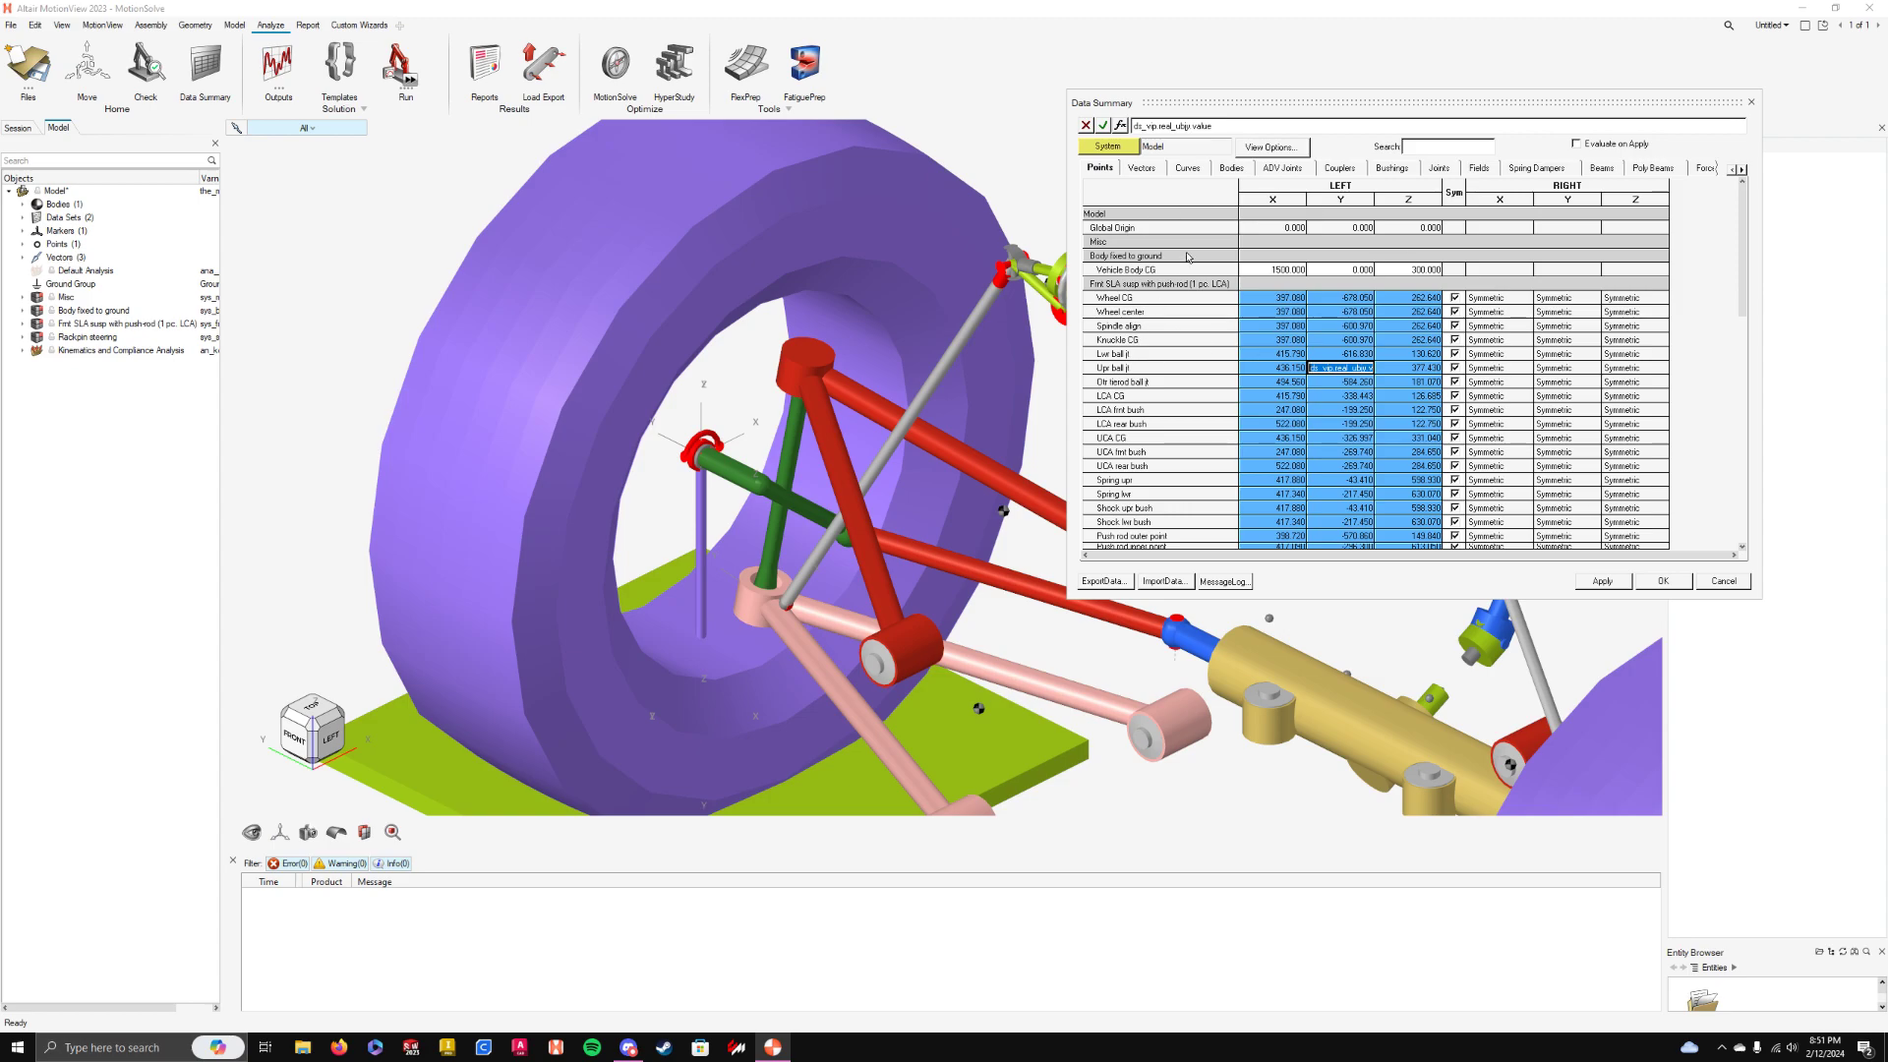
- Review the Data Summary values for vectors, curves, bodies, ADV joints, couplers, bushings, joints, fields and spring dampers
{"action": "left_click", "coordinate": [1143, 171]}
{"action": "left_click", "coordinate": [1188, 171]}
{"action": "left_click", "coordinate": [1235, 171]}
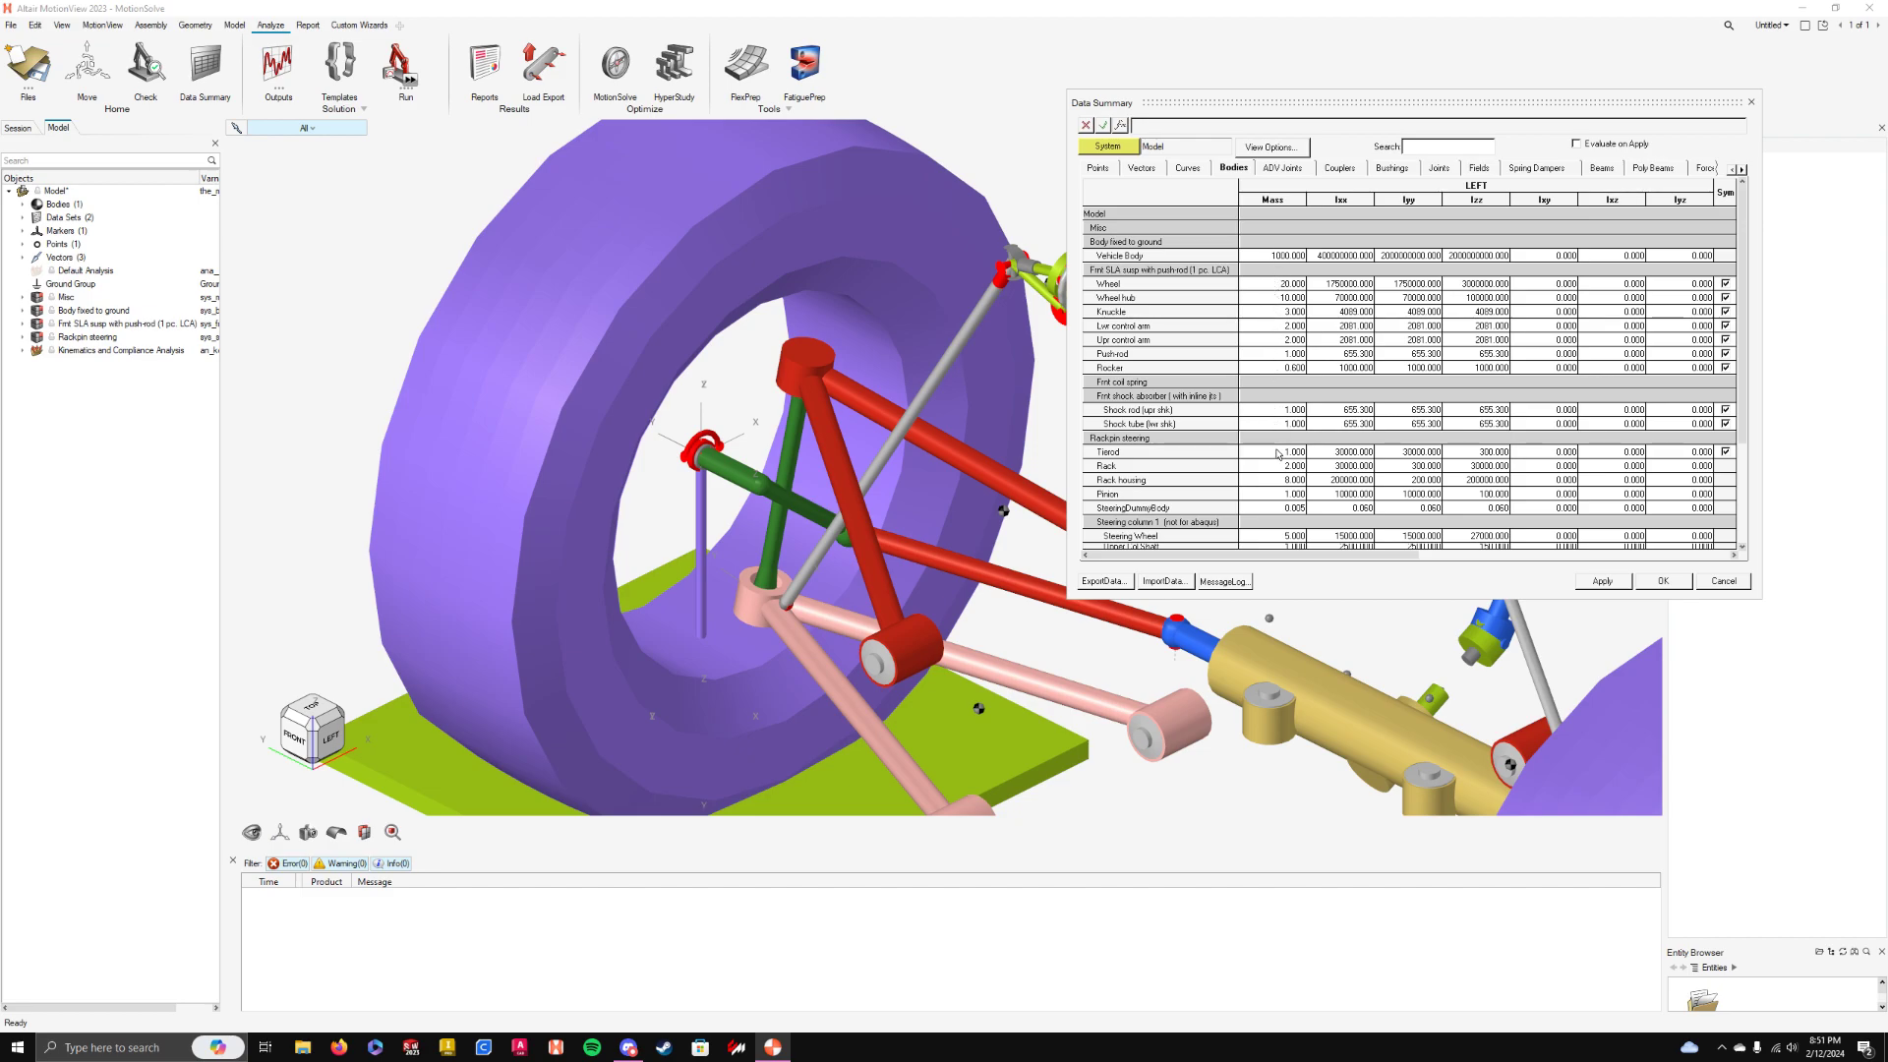
{"action": "scroll", "coordinate": [1278, 453], "scroll_direction": "down", "scroll_amount": 5}
{"action": "scroll", "coordinate": [1277, 454], "scroll_direction": "up", "scroll_amount": 5}
{"action": "left_click", "coordinate": [1298, 170]}
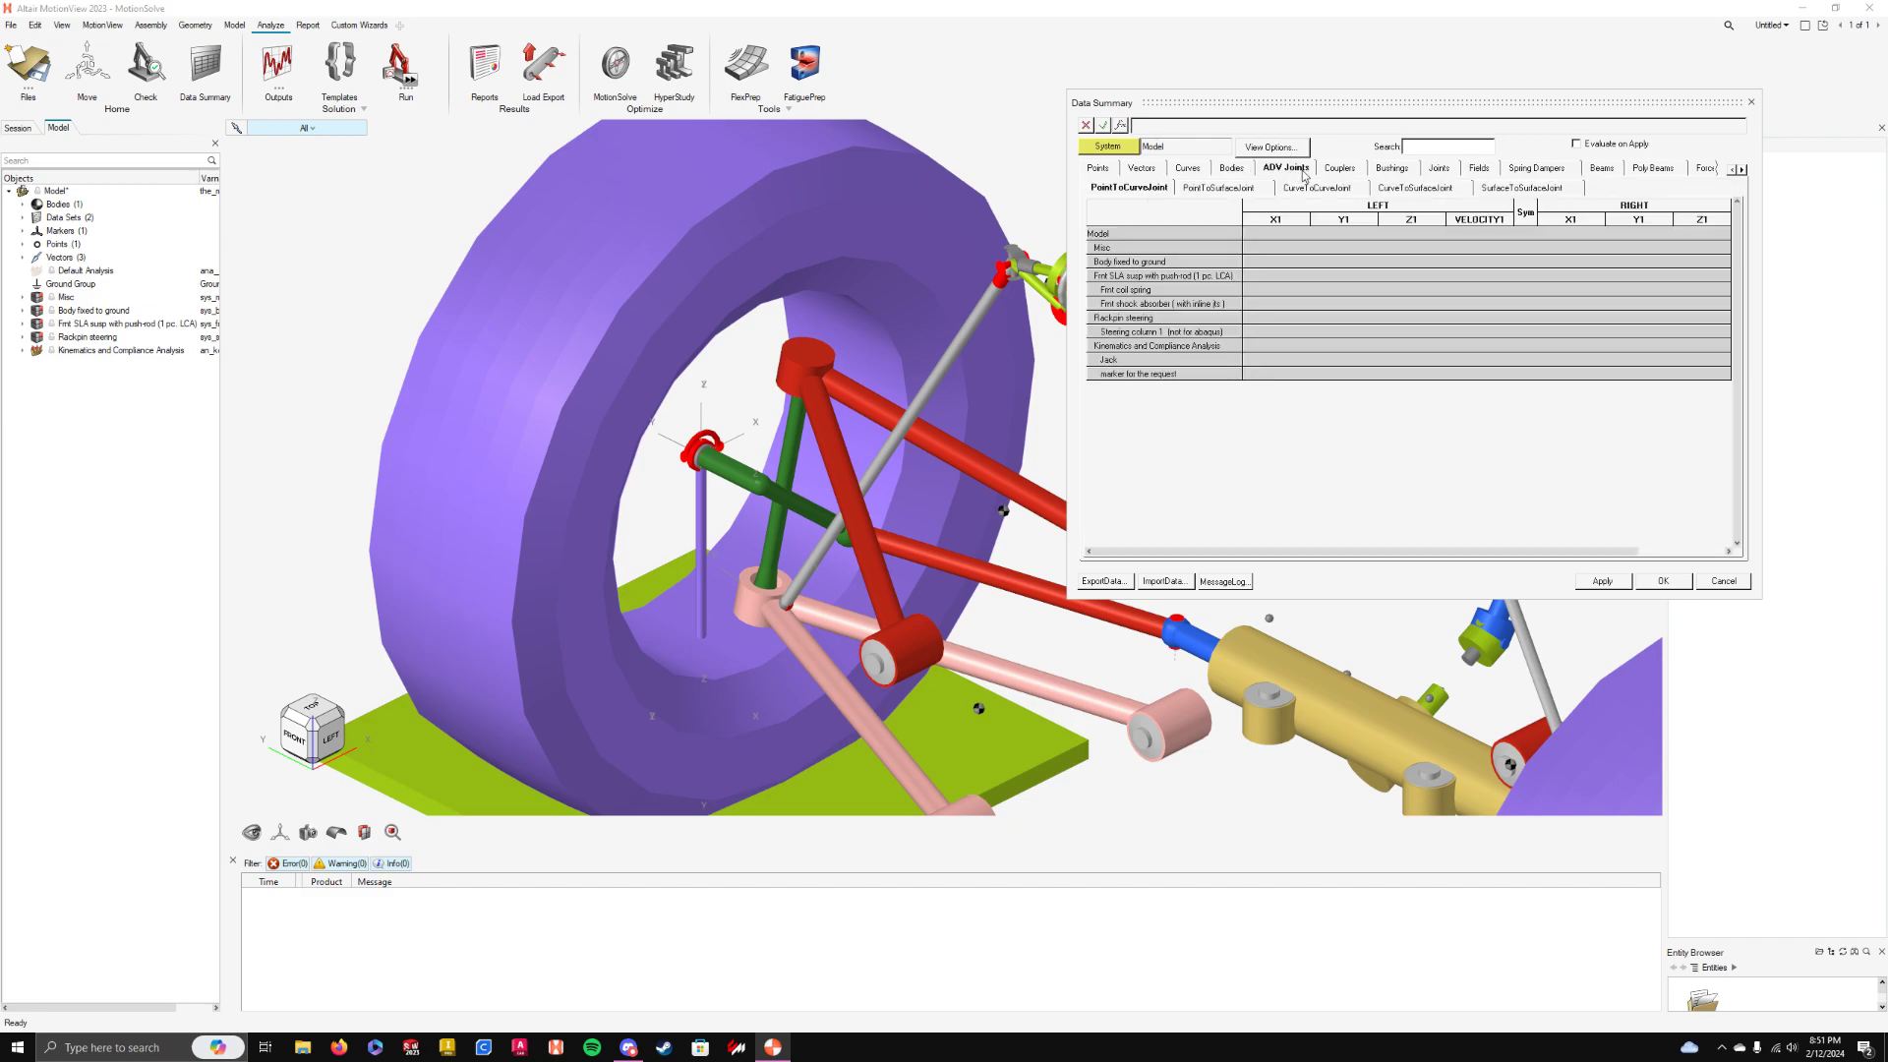
{"action": "left_click", "coordinate": [1343, 169]}
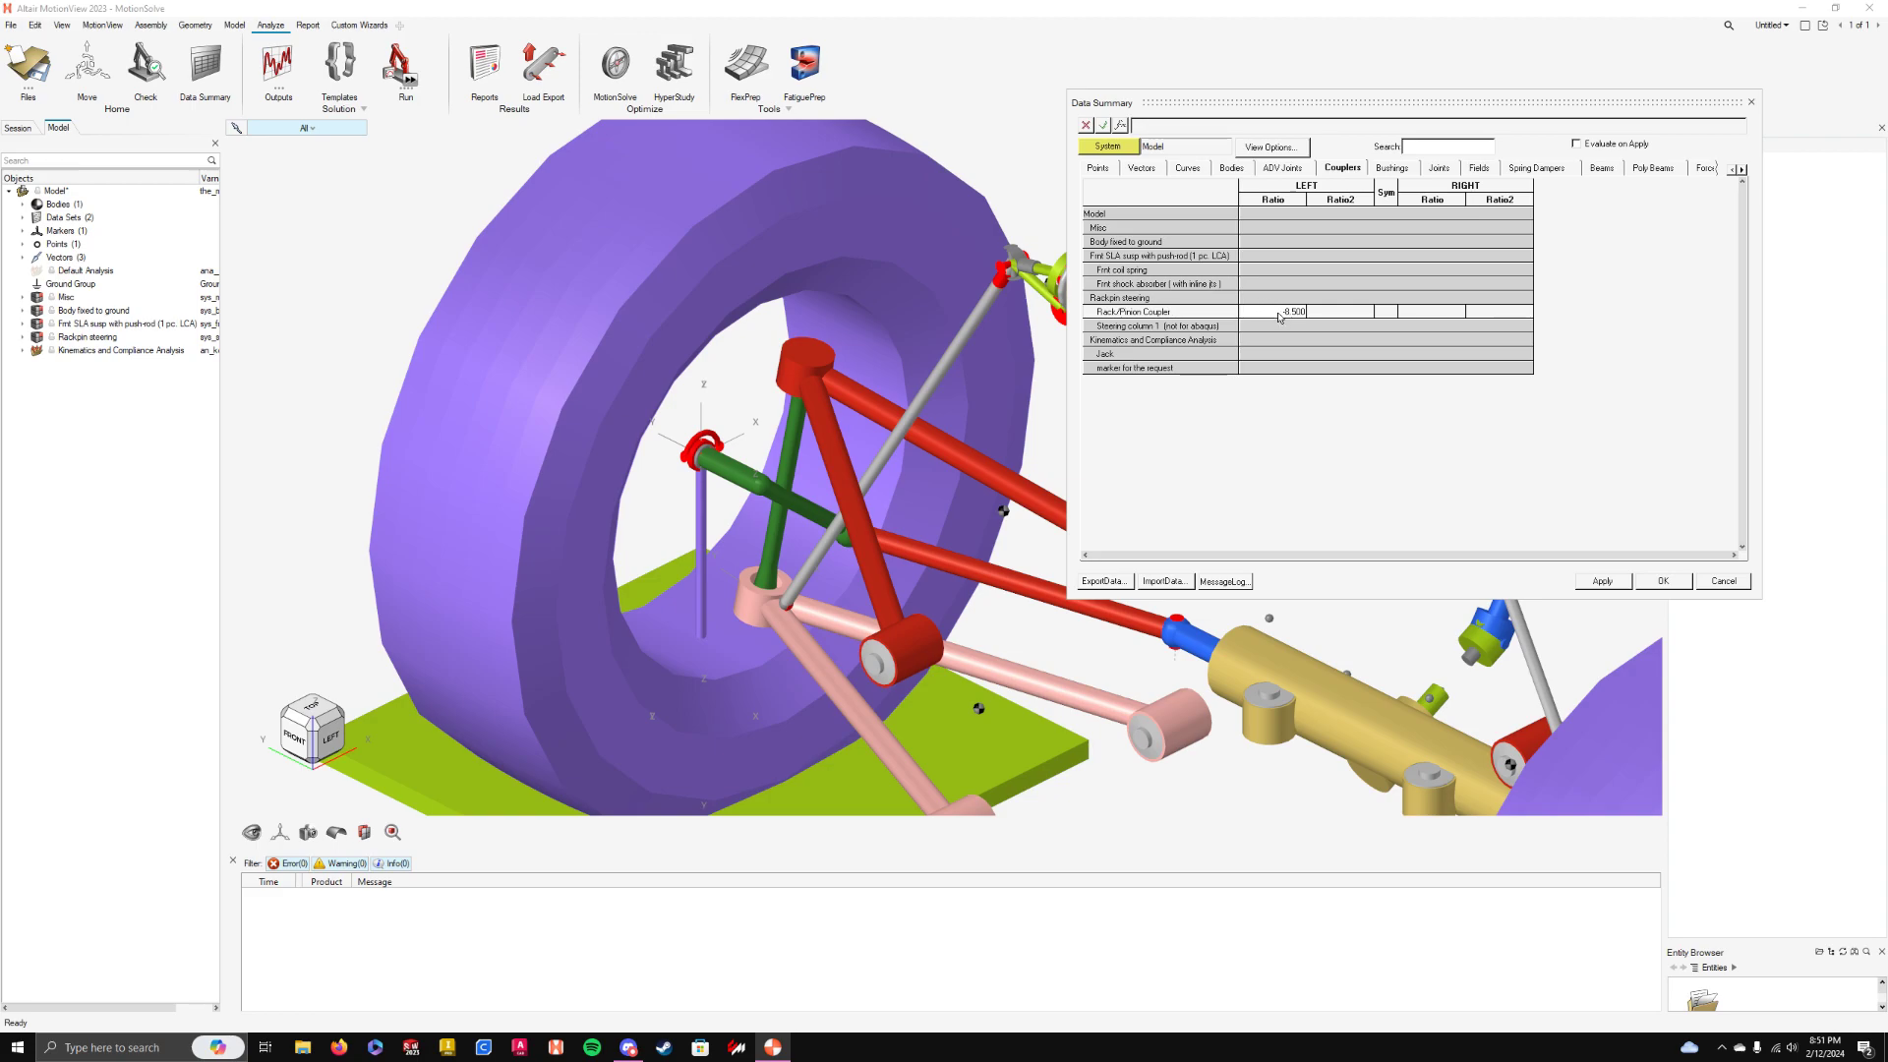
{"action": "left_click", "coordinate": [1392, 168]}
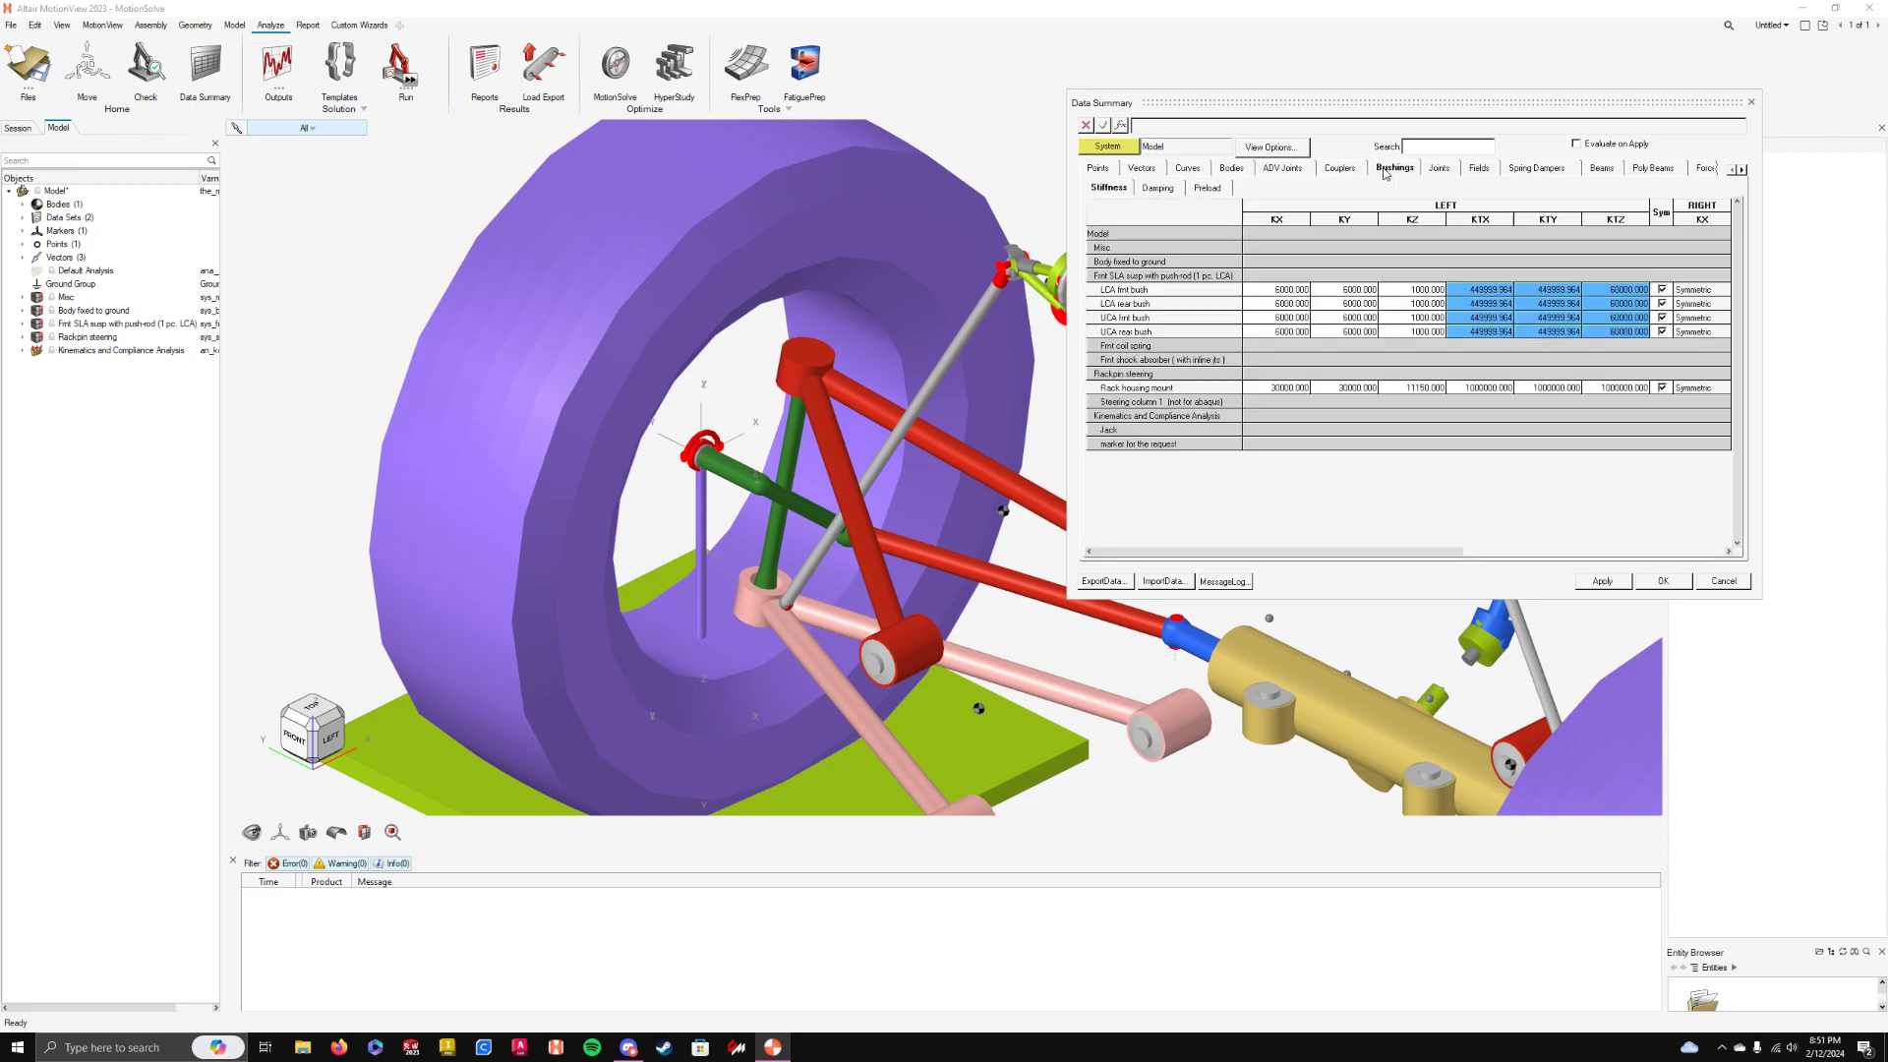
{"action": "left_click", "coordinate": [1440, 169]}
{"action": "left_click", "coordinate": [1480, 171]}
{"action": "left_click", "coordinate": [1541, 171]}
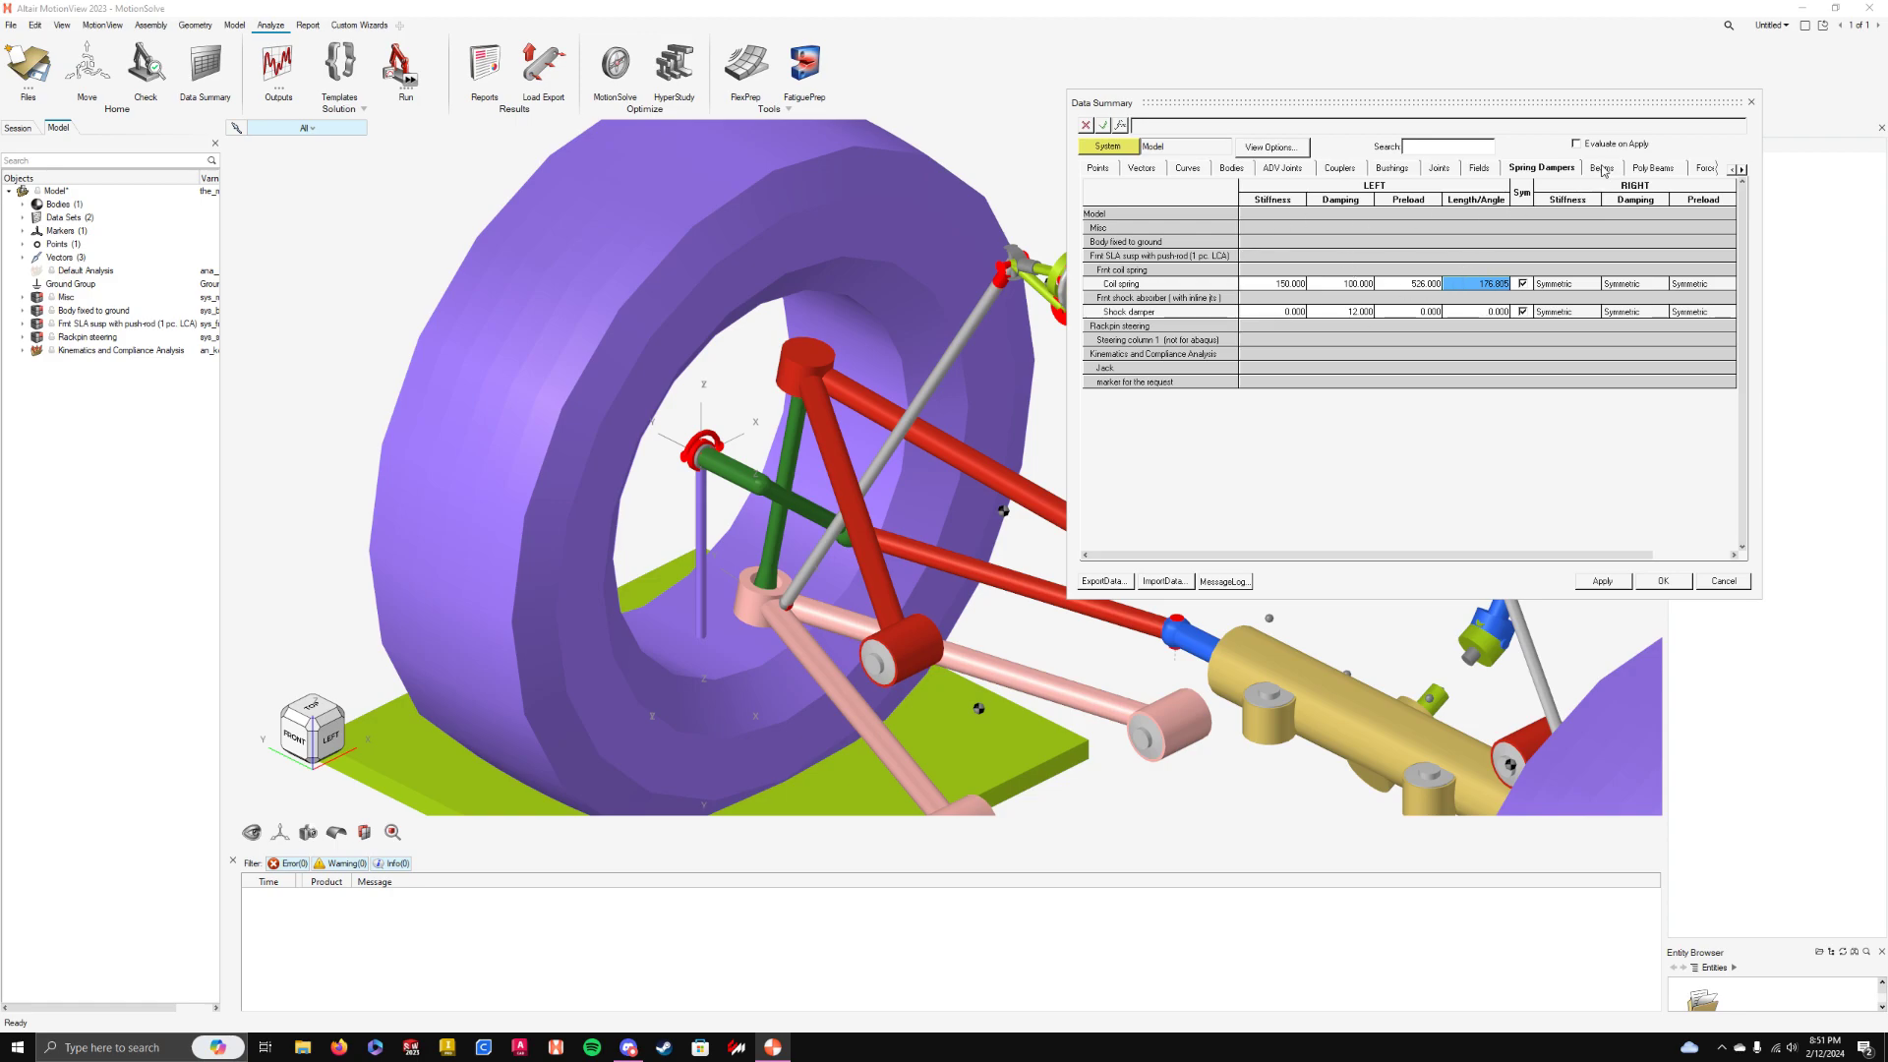
- Check the full points table in the Data Summary and accept the edited model data
{"action": "left_click", "coordinate": [1101, 169]}
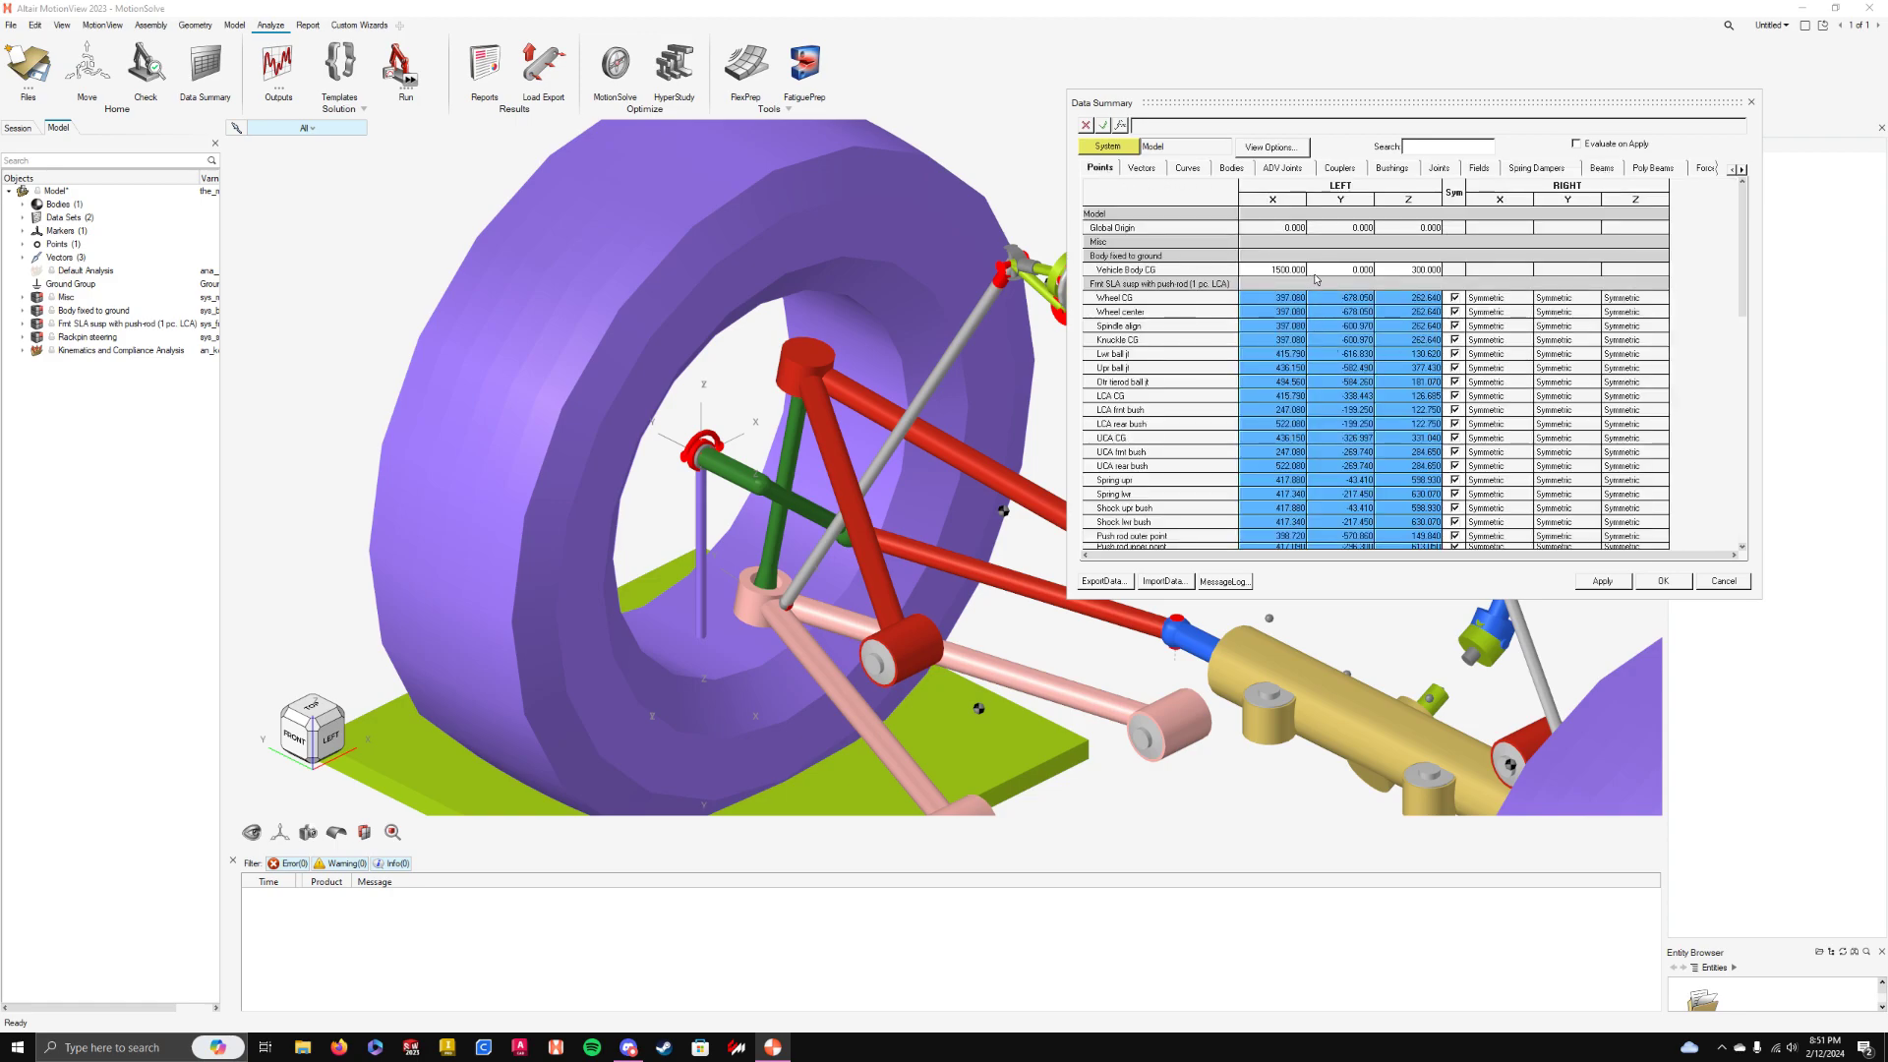
{"action": "scroll", "coordinate": [1319, 348], "scroll_direction": "down", "scroll_amount": 4}
{"action": "scroll", "coordinate": [1320, 349], "scroll_direction": "down", "scroll_amount": 10}
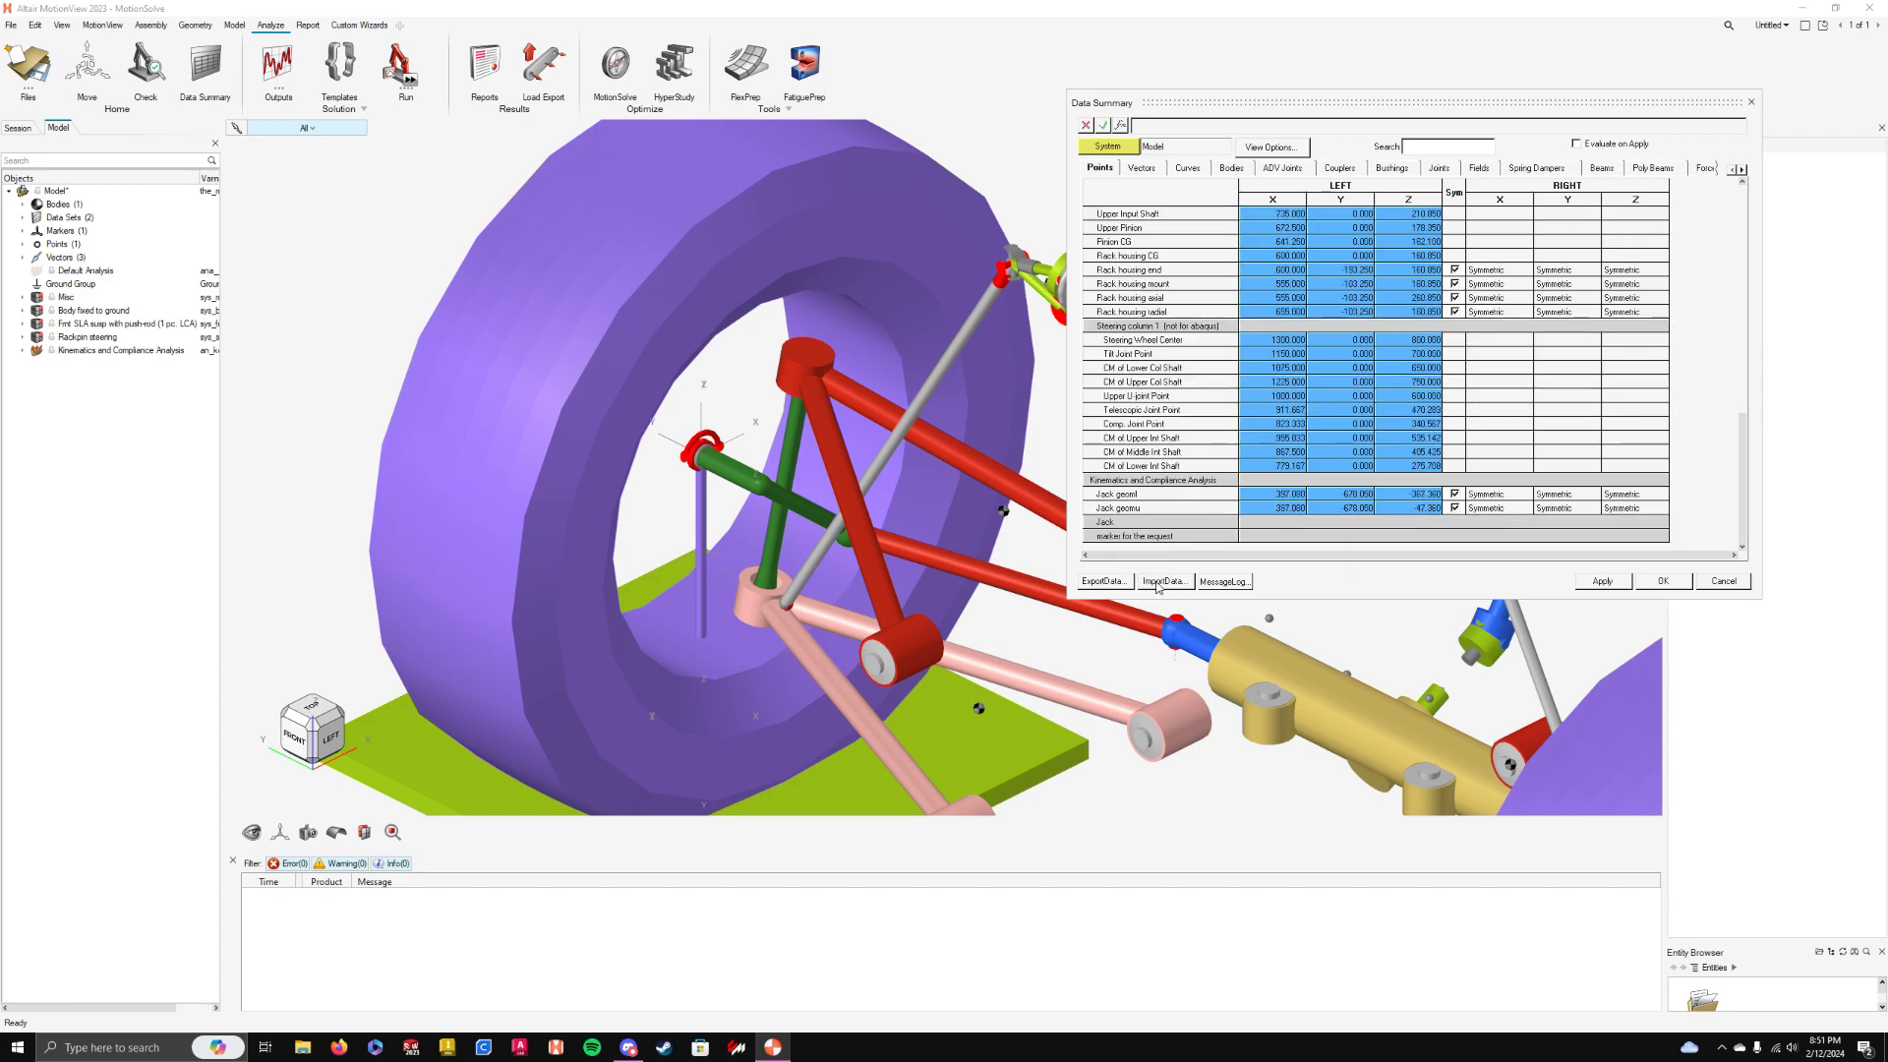
{"action": "scroll", "coordinate": [1268, 280], "scroll_direction": "up", "scroll_amount": 12}
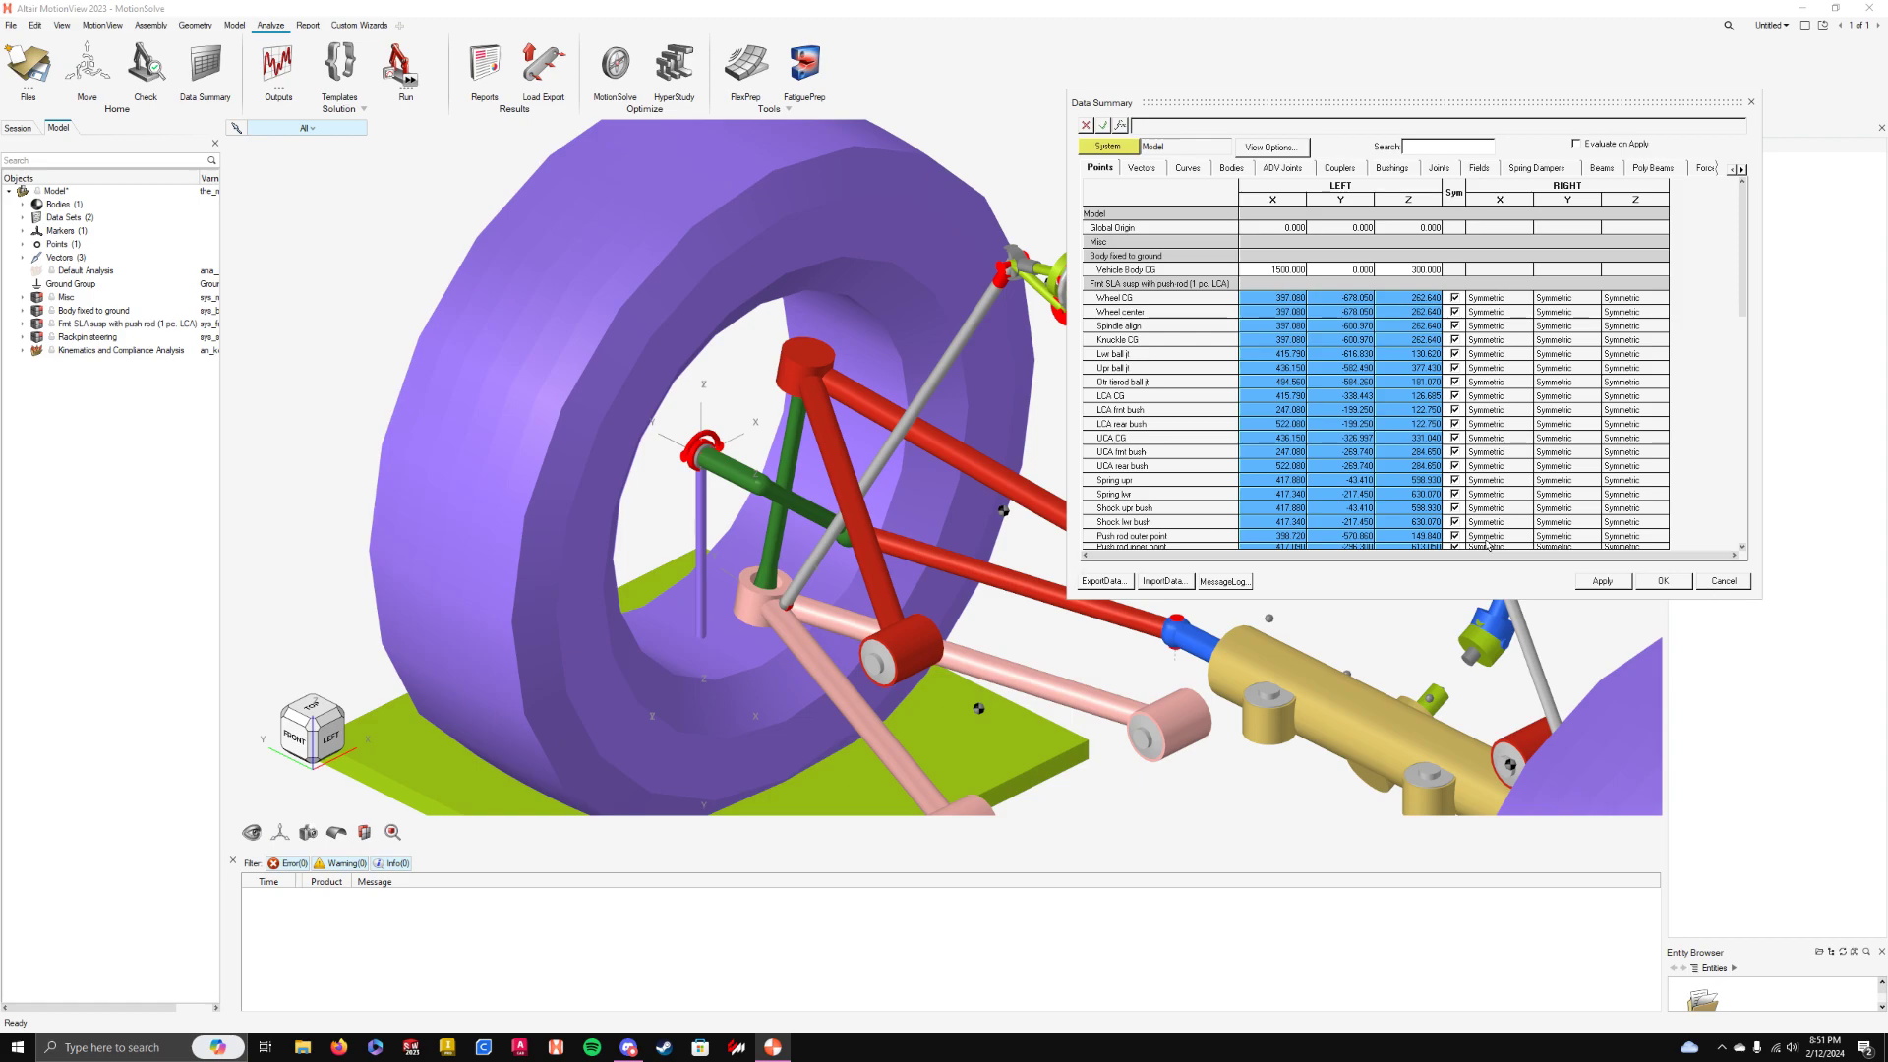
{"action": "left_click", "coordinate": [1659, 581]}
- Run the Kinematics and Compliance Analysis with the run name Model_Run in the Documents output directory
{"action": "left_click", "coordinate": [848, 478]}
{"action": "scroll", "coordinate": [848, 477], "scroll_direction": "down", "scroll_amount": 5}
{"action": "scroll", "coordinate": [848, 478], "scroll_direction": "down", "scroll_amount": 3}
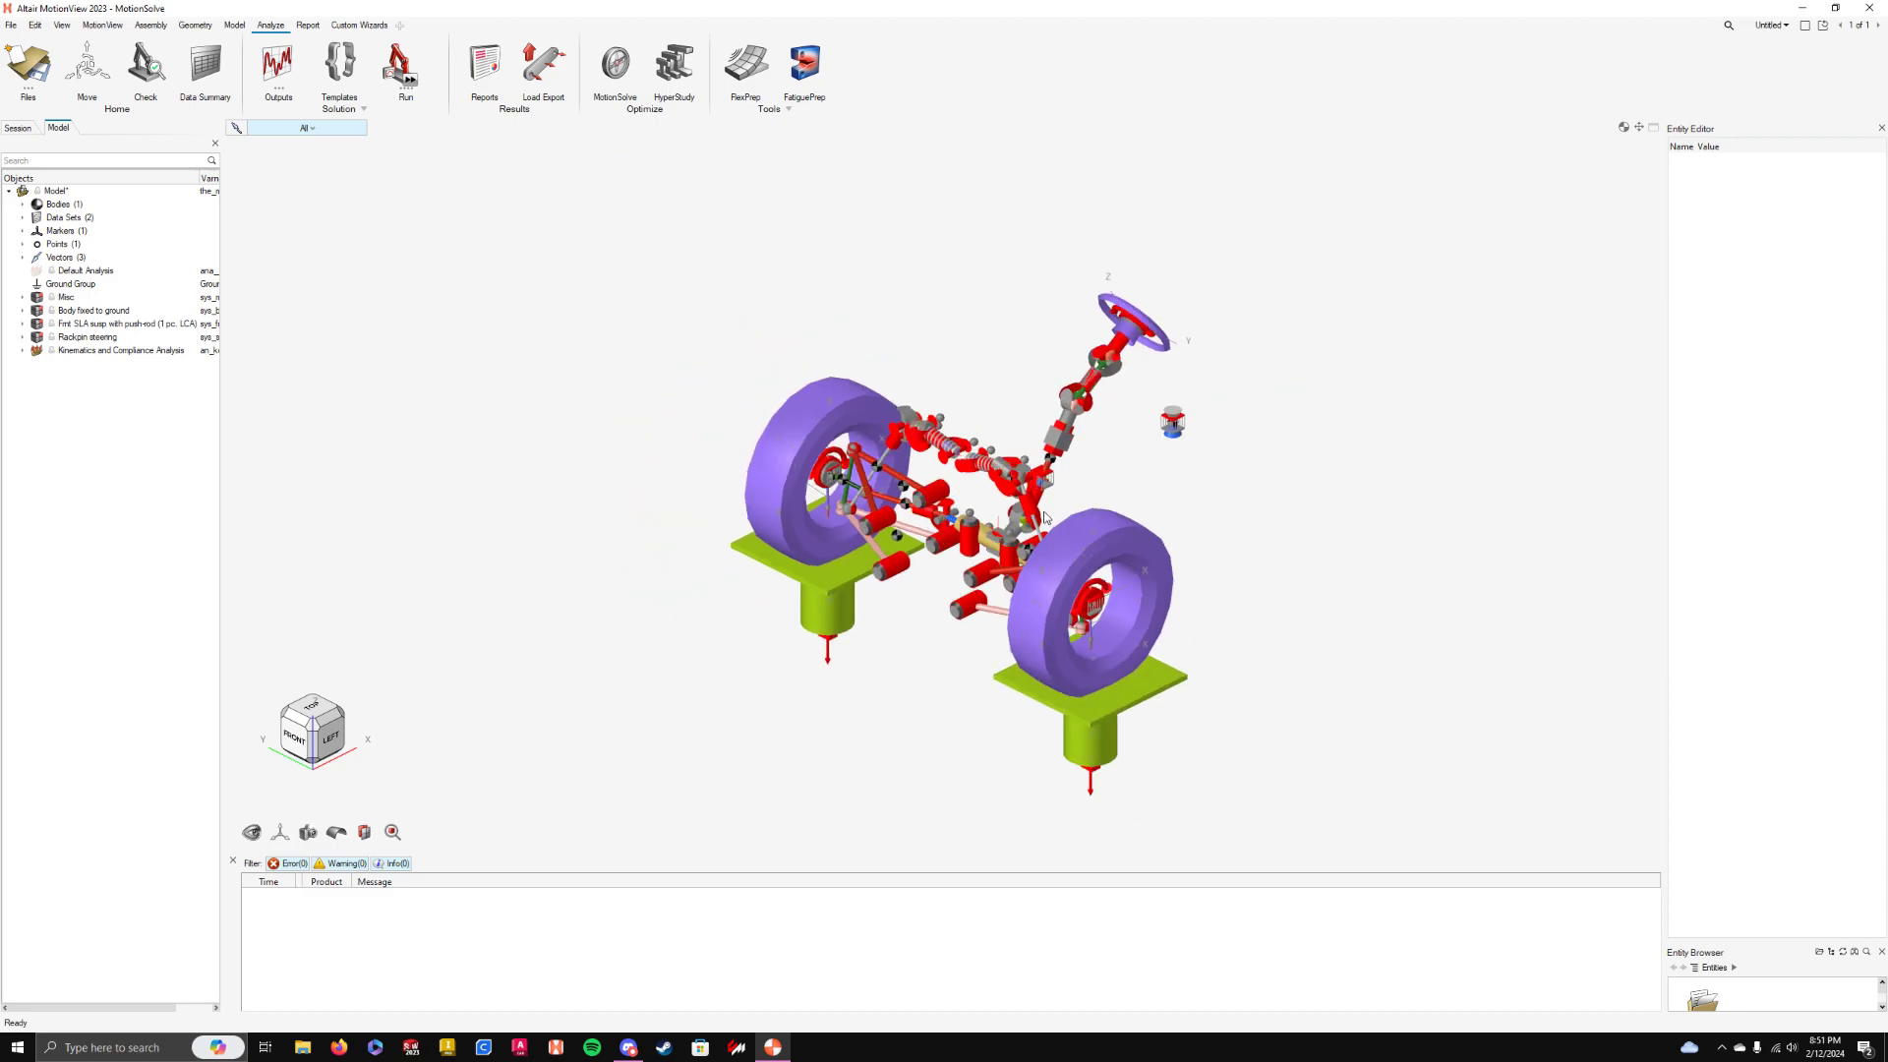
{"action": "mouse_move", "coordinate": [412, 82]}
{"action": "left_click", "coordinate": [412, 83]}
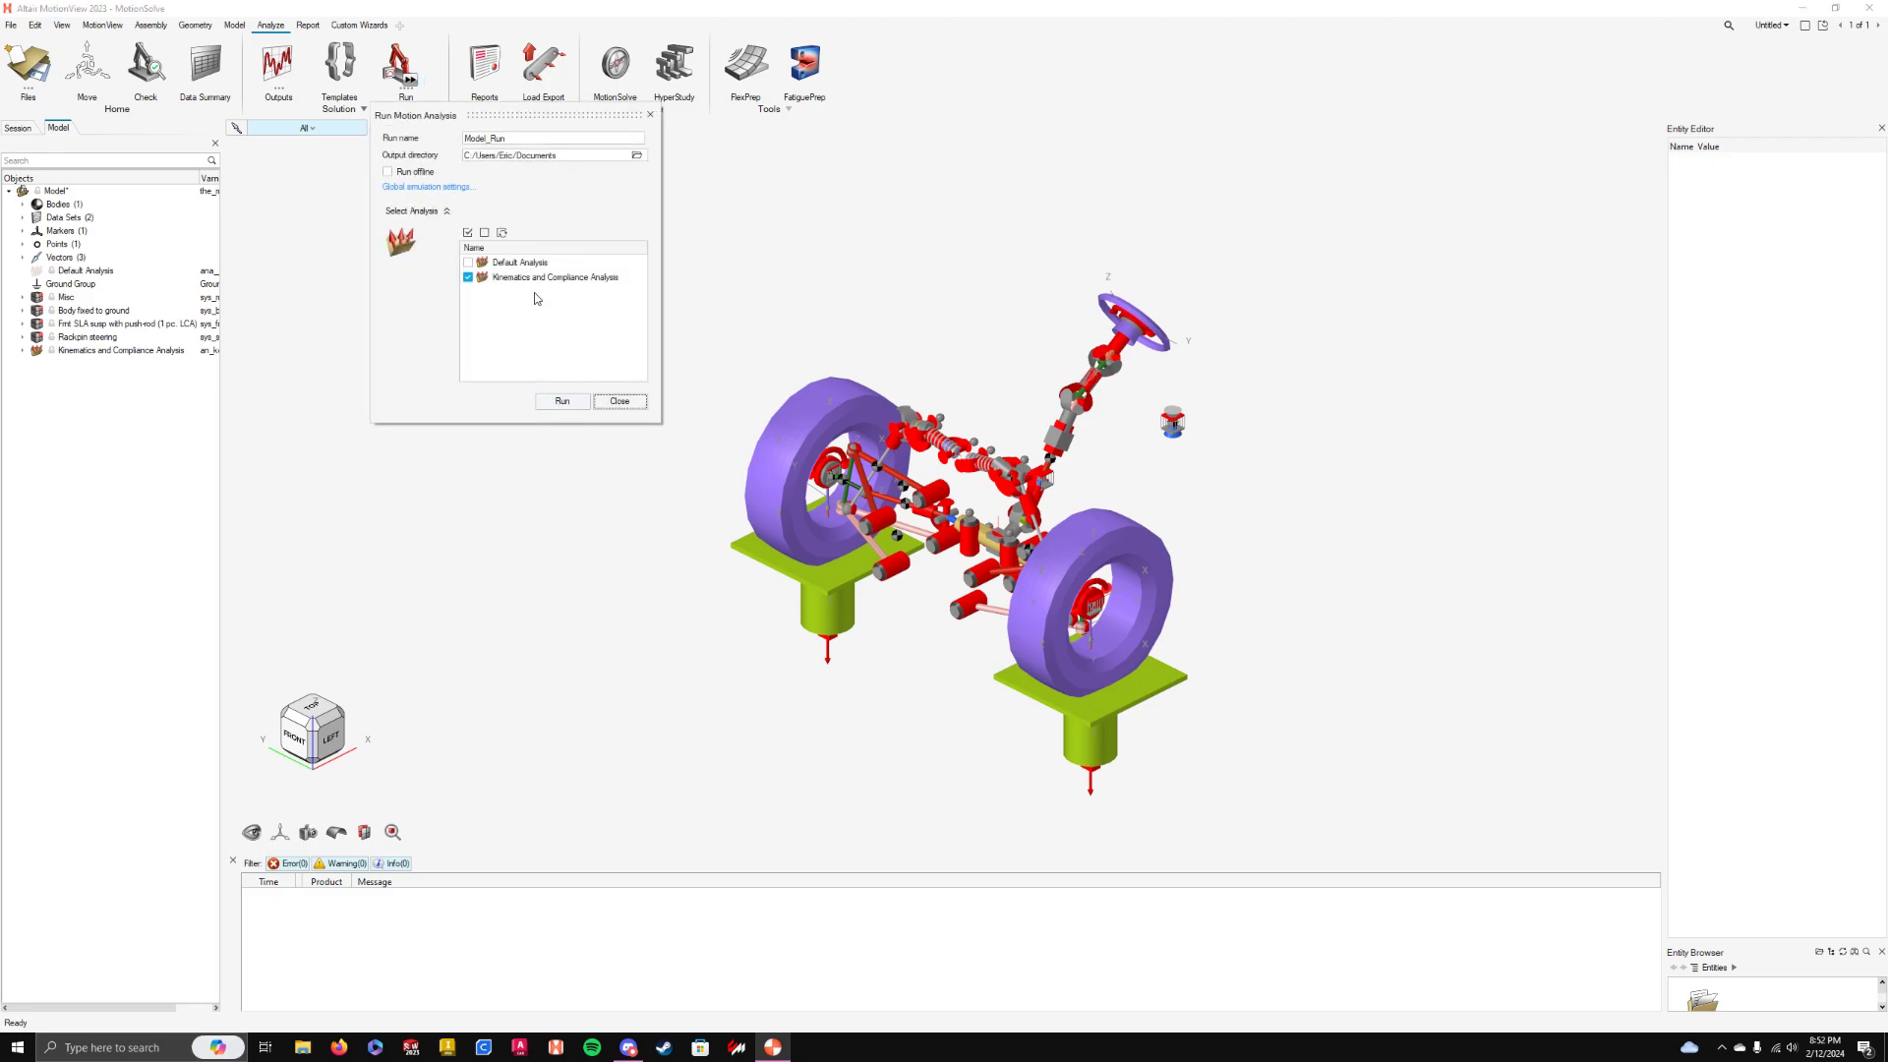
{"action": "left_click", "coordinate": [562, 400]}
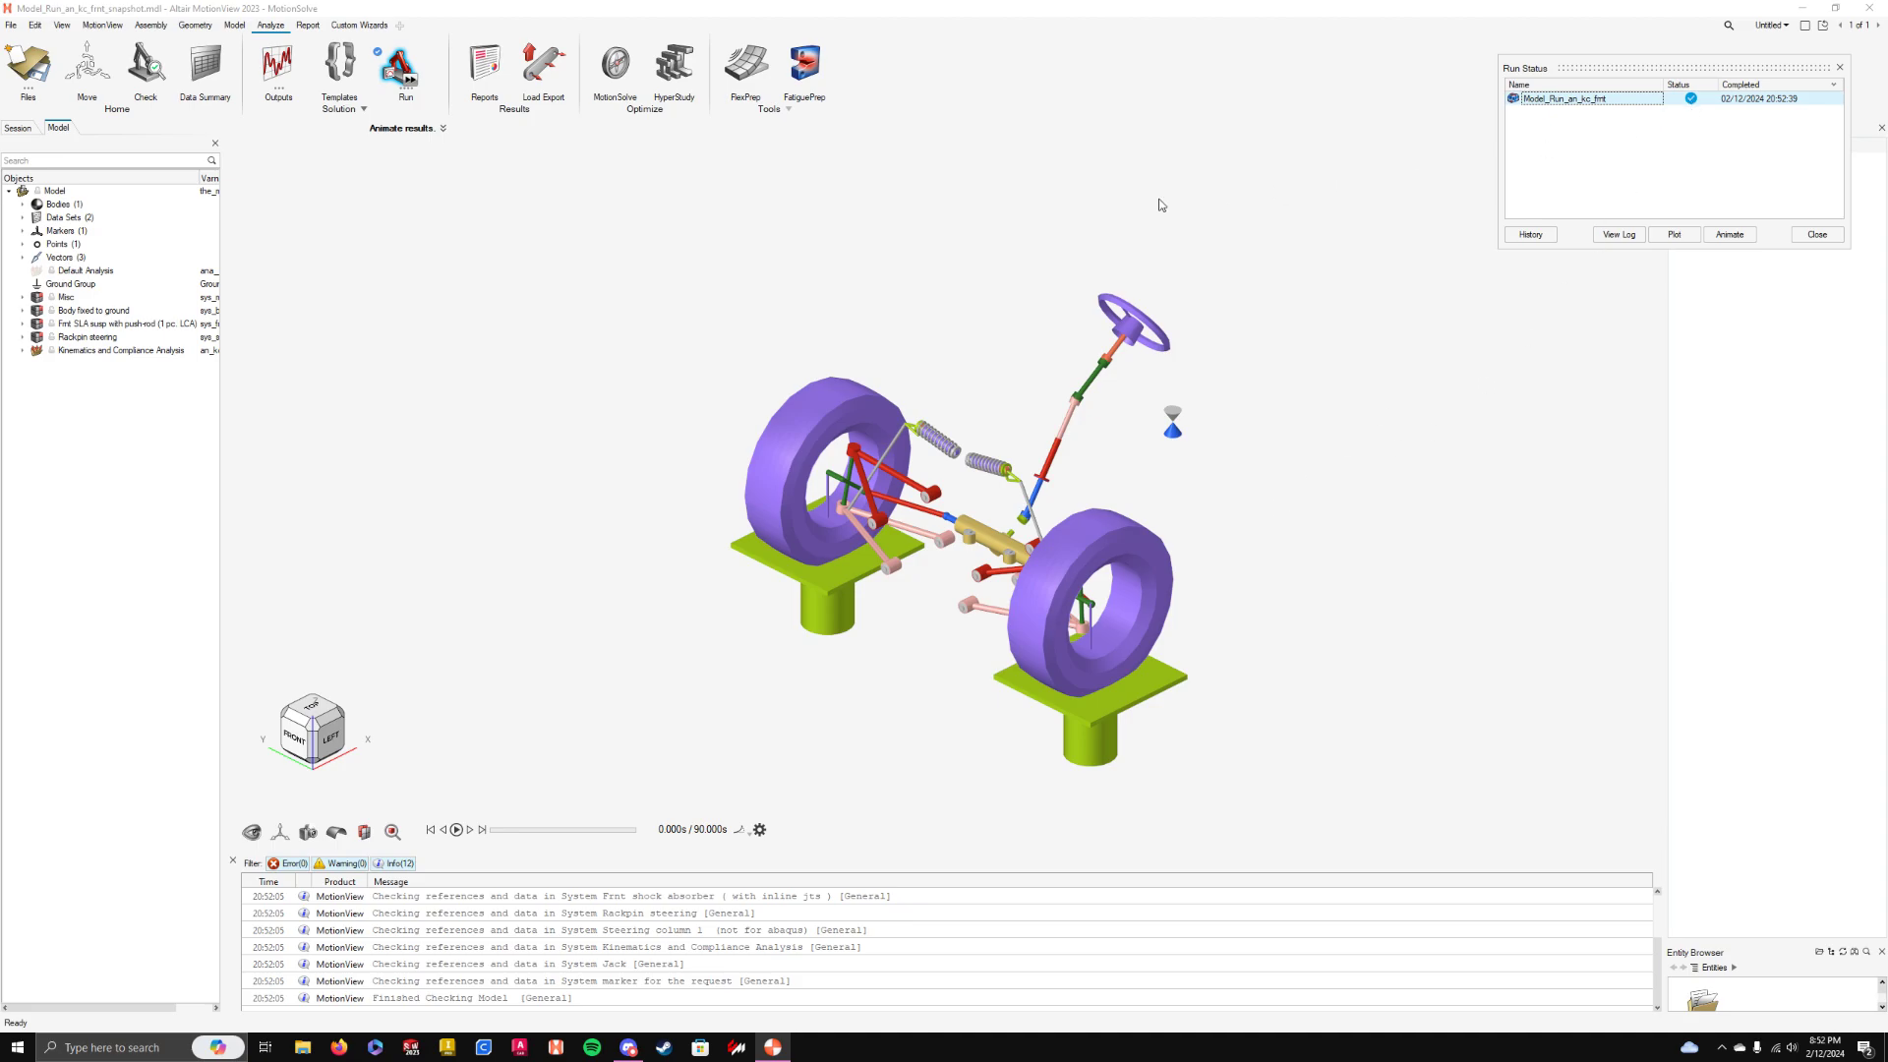
- Apply the newest Front KC - MSolve Standard Report to the session in Overlay mode with auto fit plots
{"action": "left_click", "coordinate": [481, 77]}
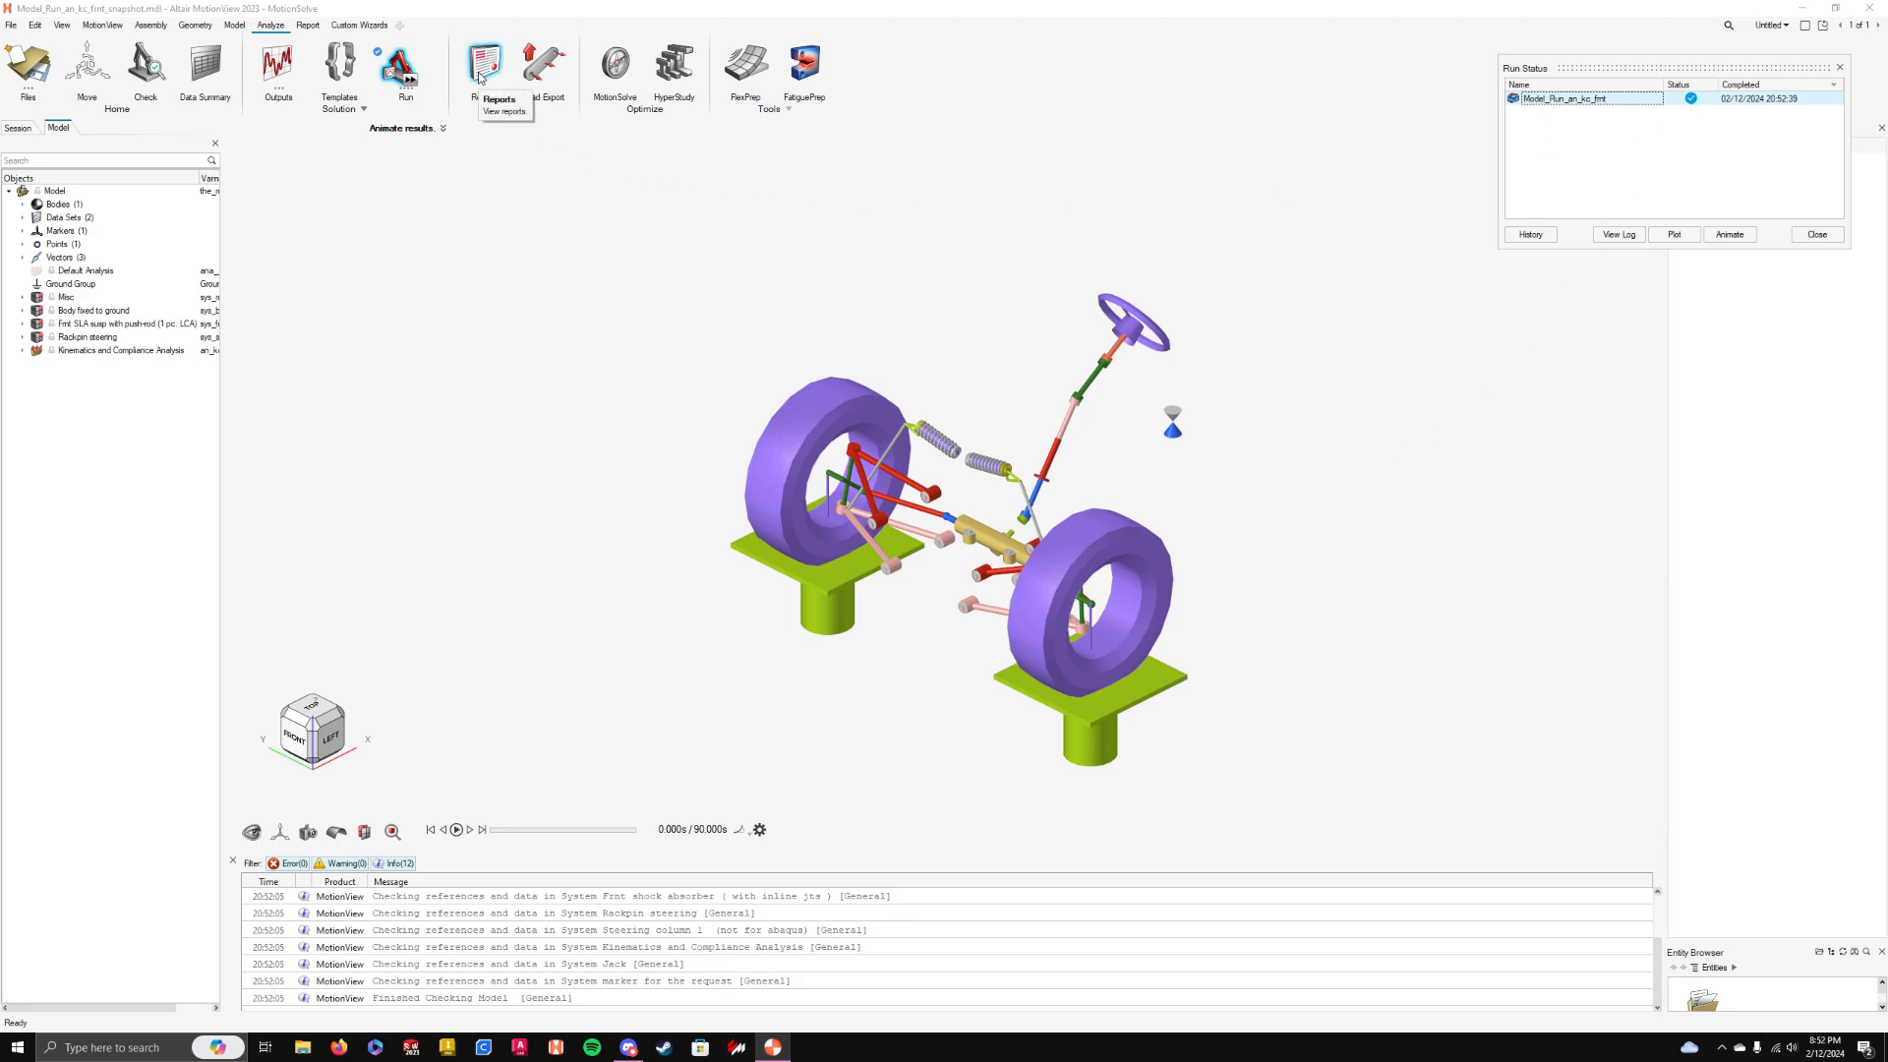
{"action": "left_click", "coordinate": [829, 483]}
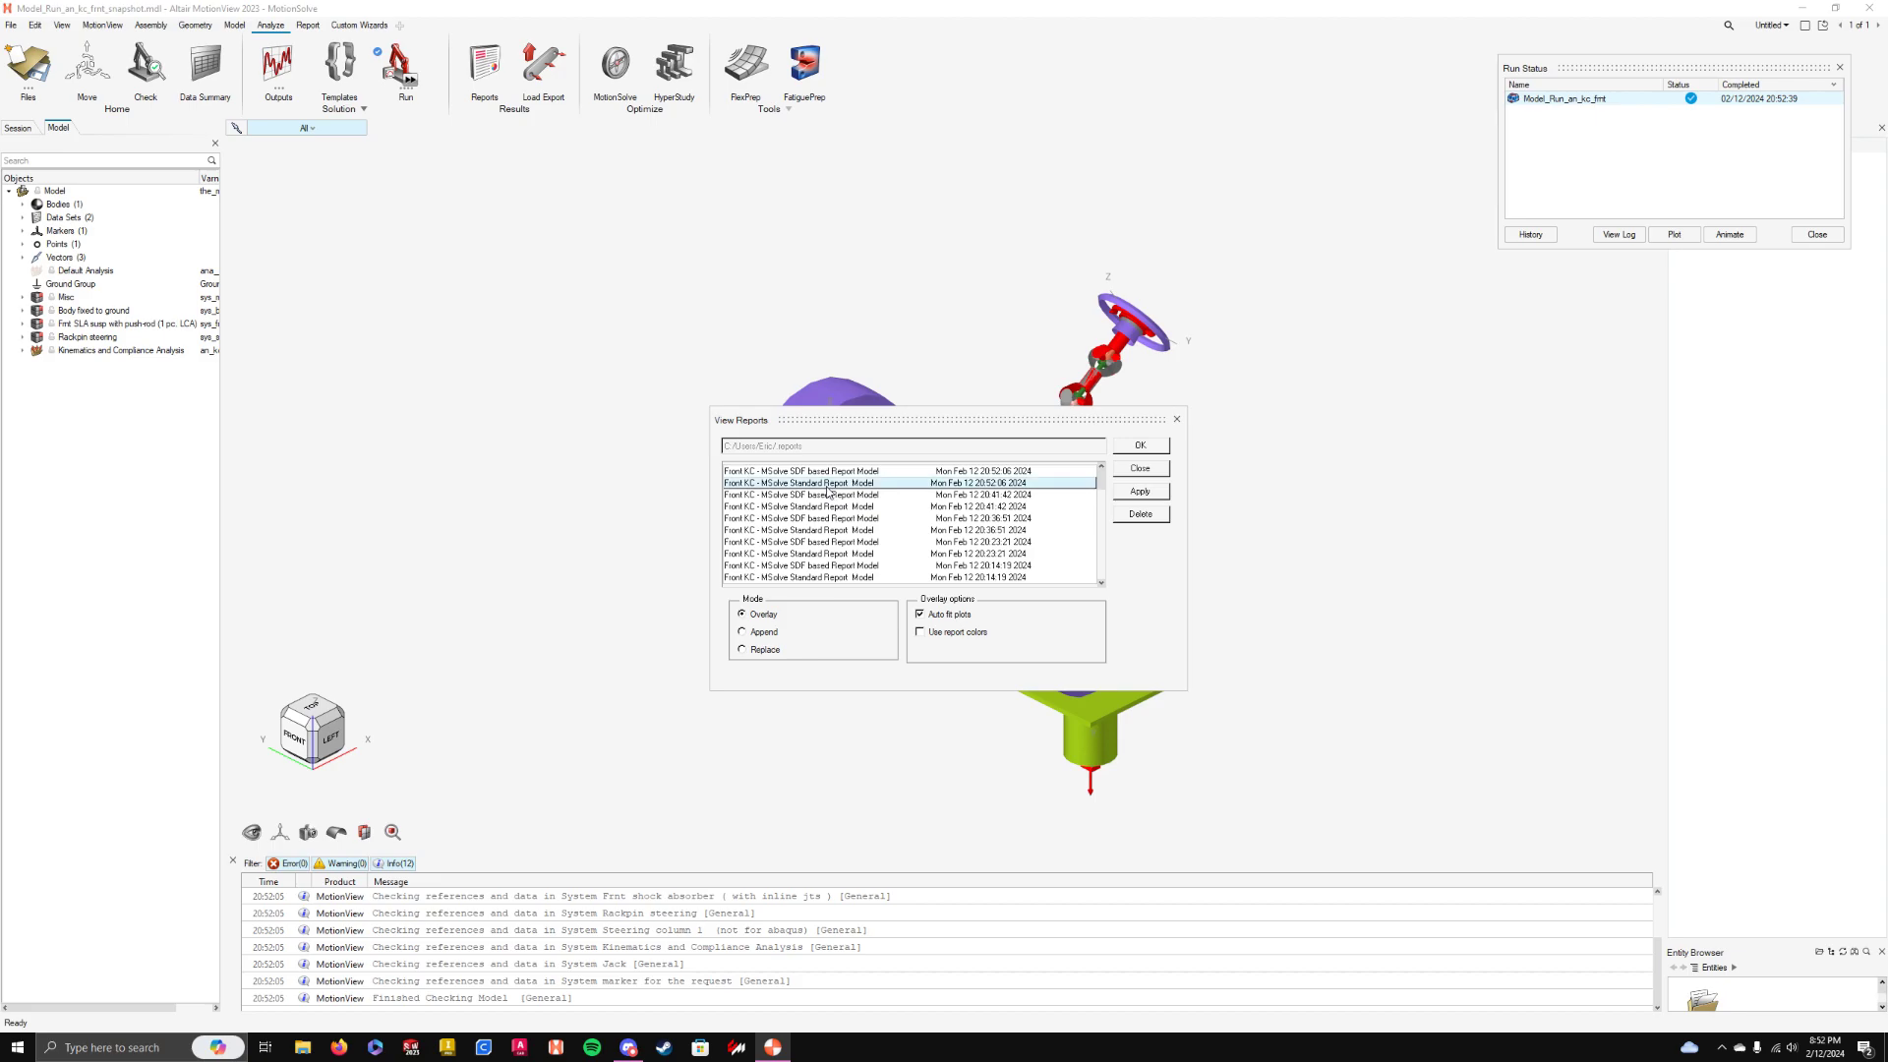
{"action": "left_click", "coordinate": [1136, 495]}
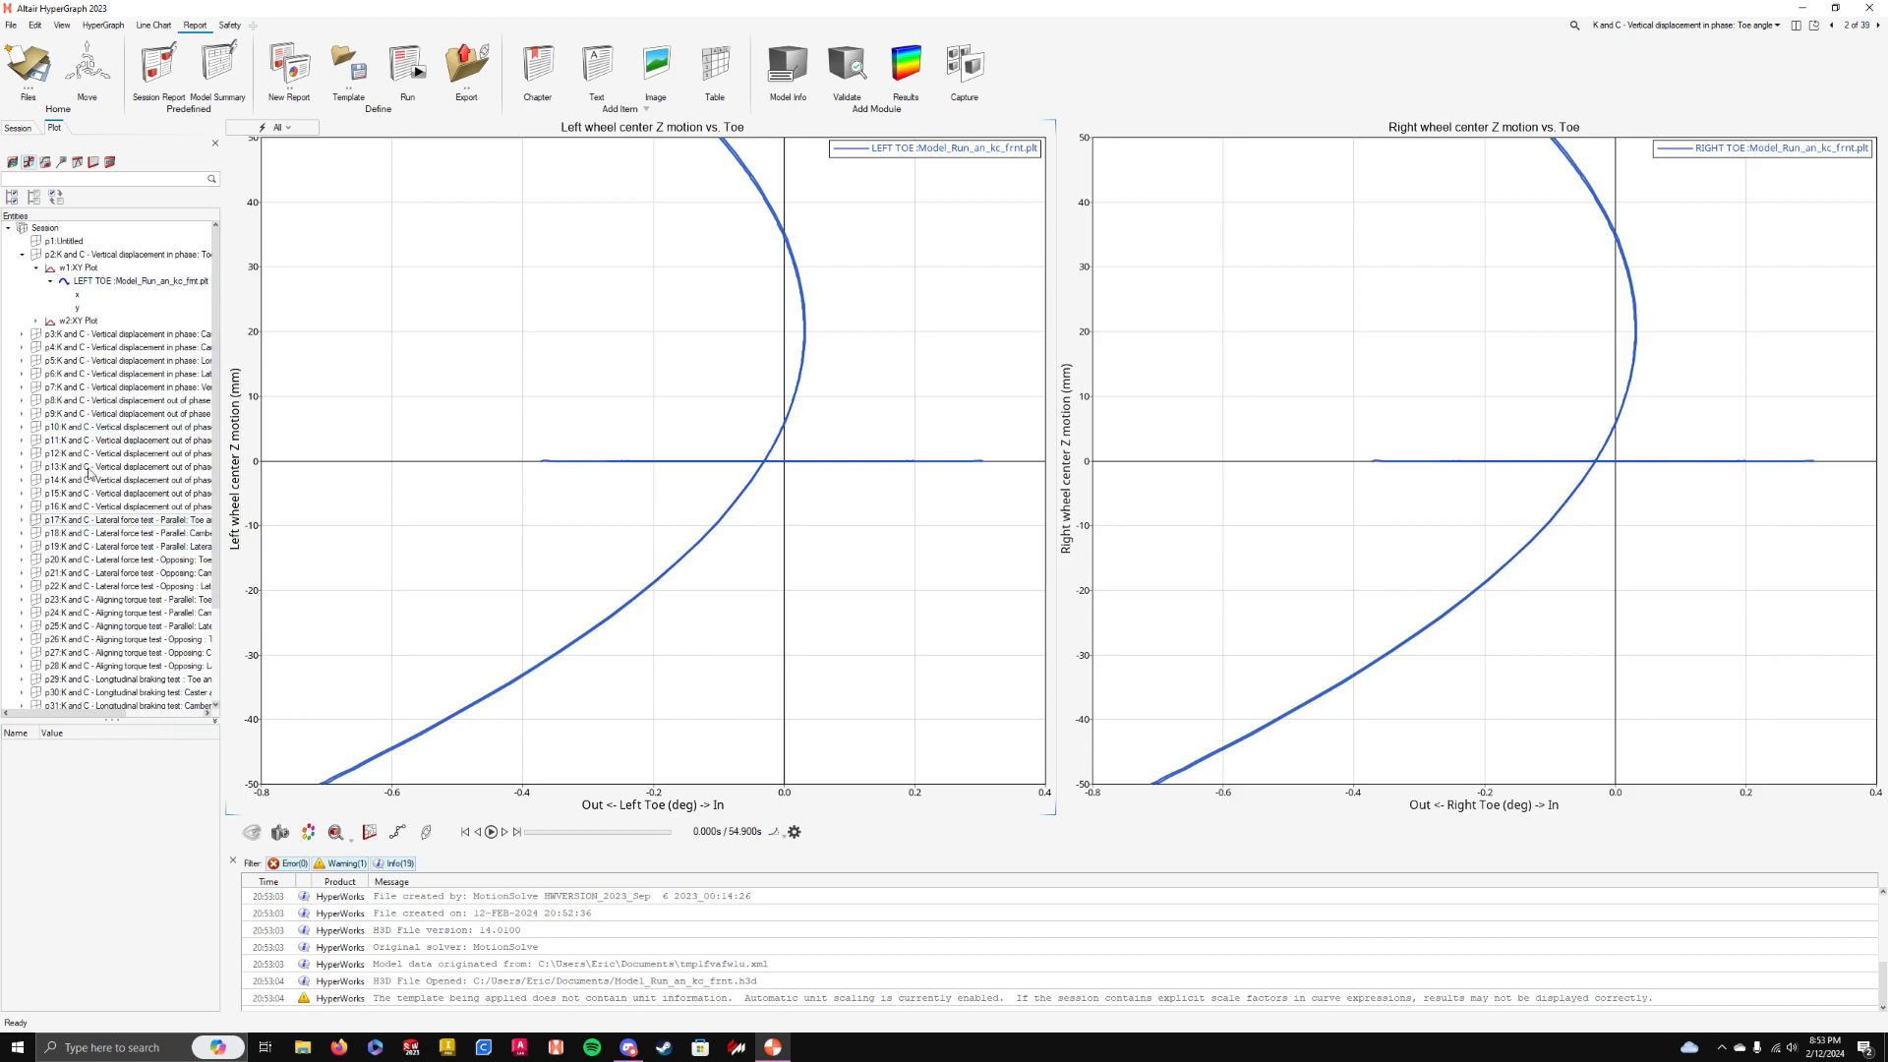
- Examine the K and C plot pages from in-phase caster angle through out-of-phase caster angle
{"action": "left_click", "coordinate": [23, 335]}
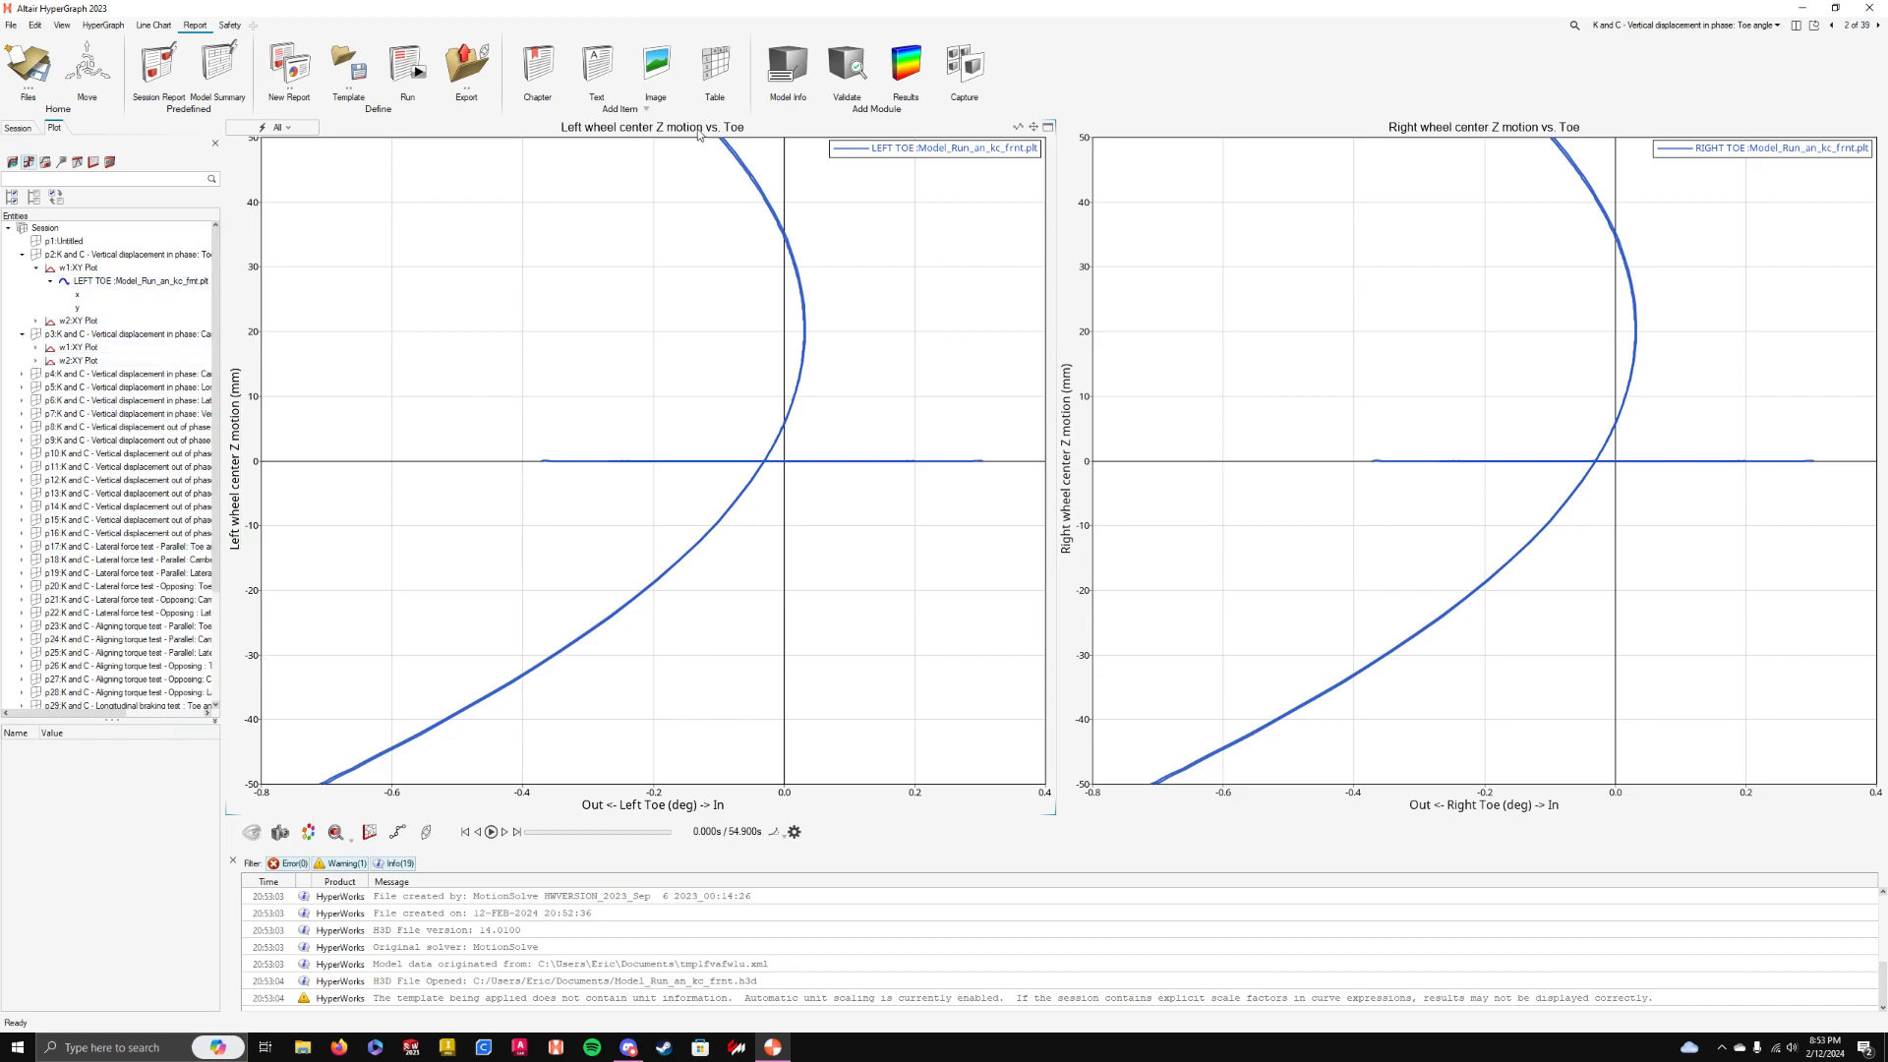
{"action": "left_click", "coordinate": [24, 132]}
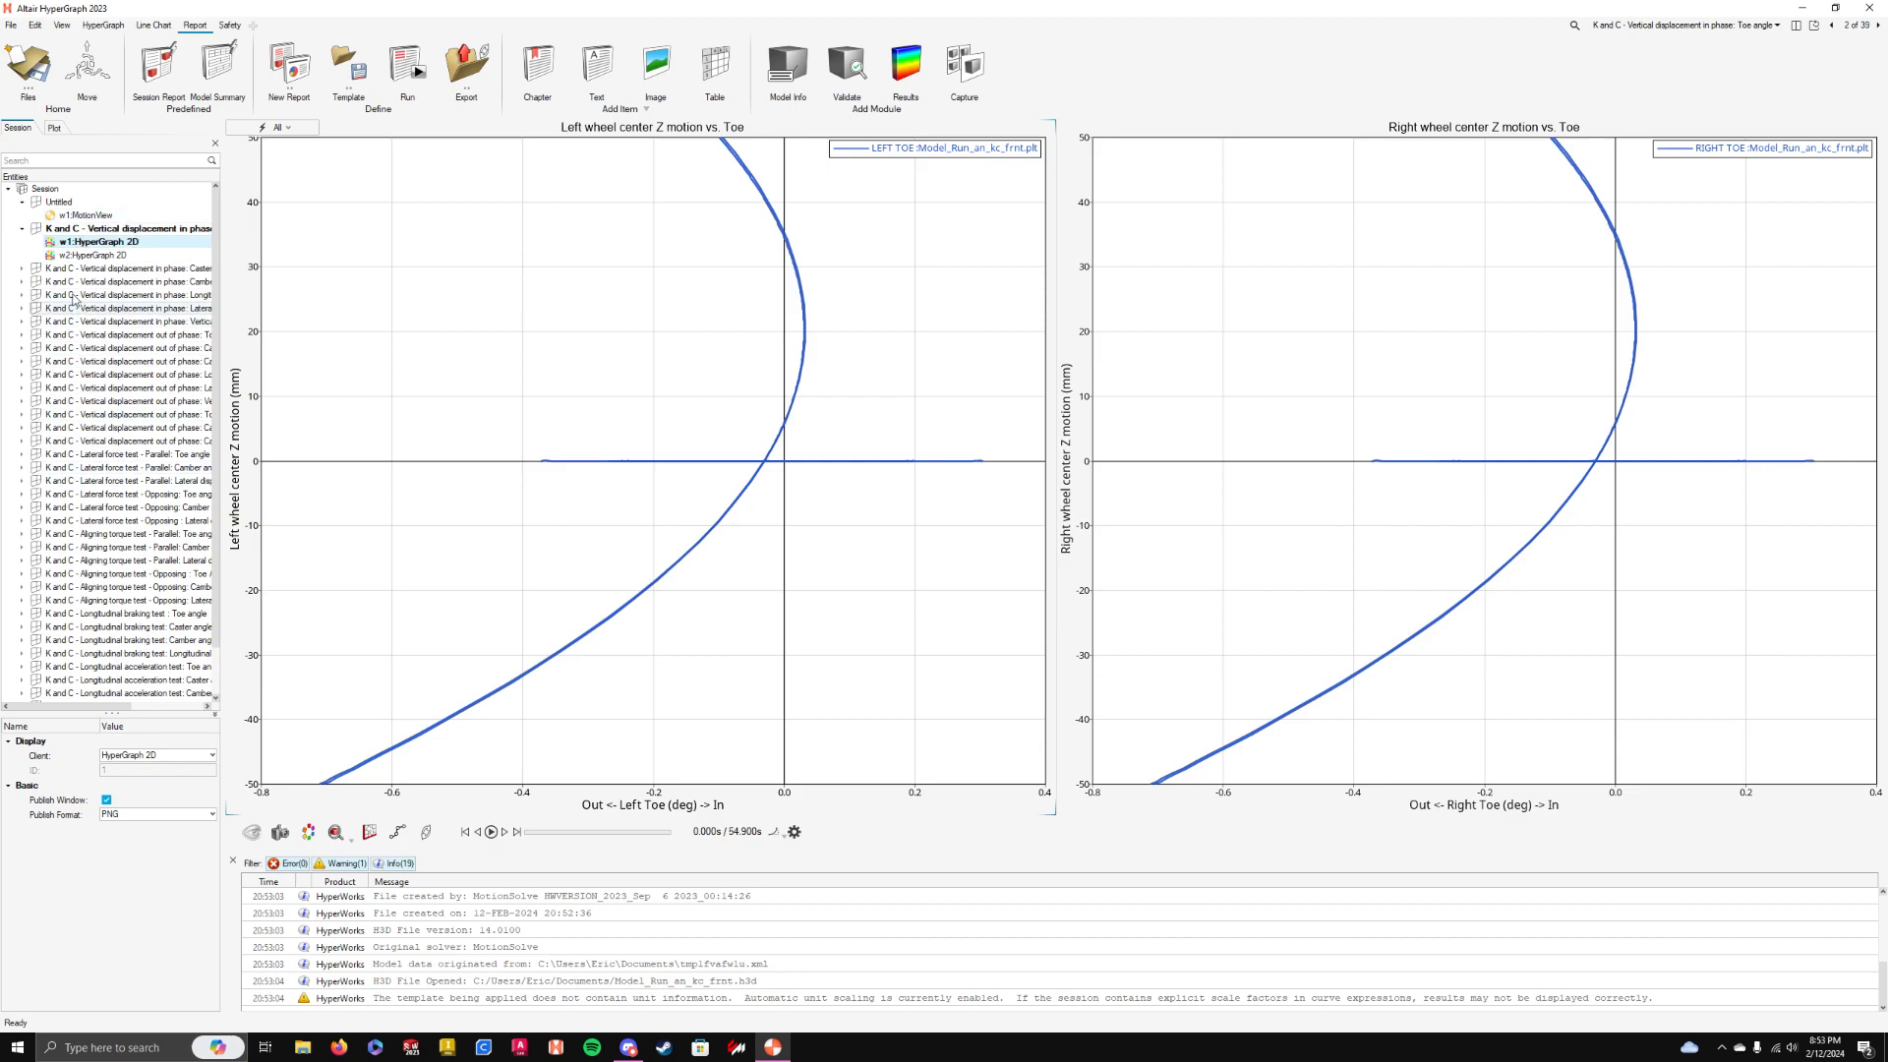
{"action": "left_click", "coordinate": [1663, 26]}
{"action": "left_click", "coordinate": [1655, 87]}
{"action": "left_click", "coordinate": [1656, 102]}
{"action": "left_click", "coordinate": [1655, 115]}
{"action": "left_click", "coordinate": [1653, 130]}
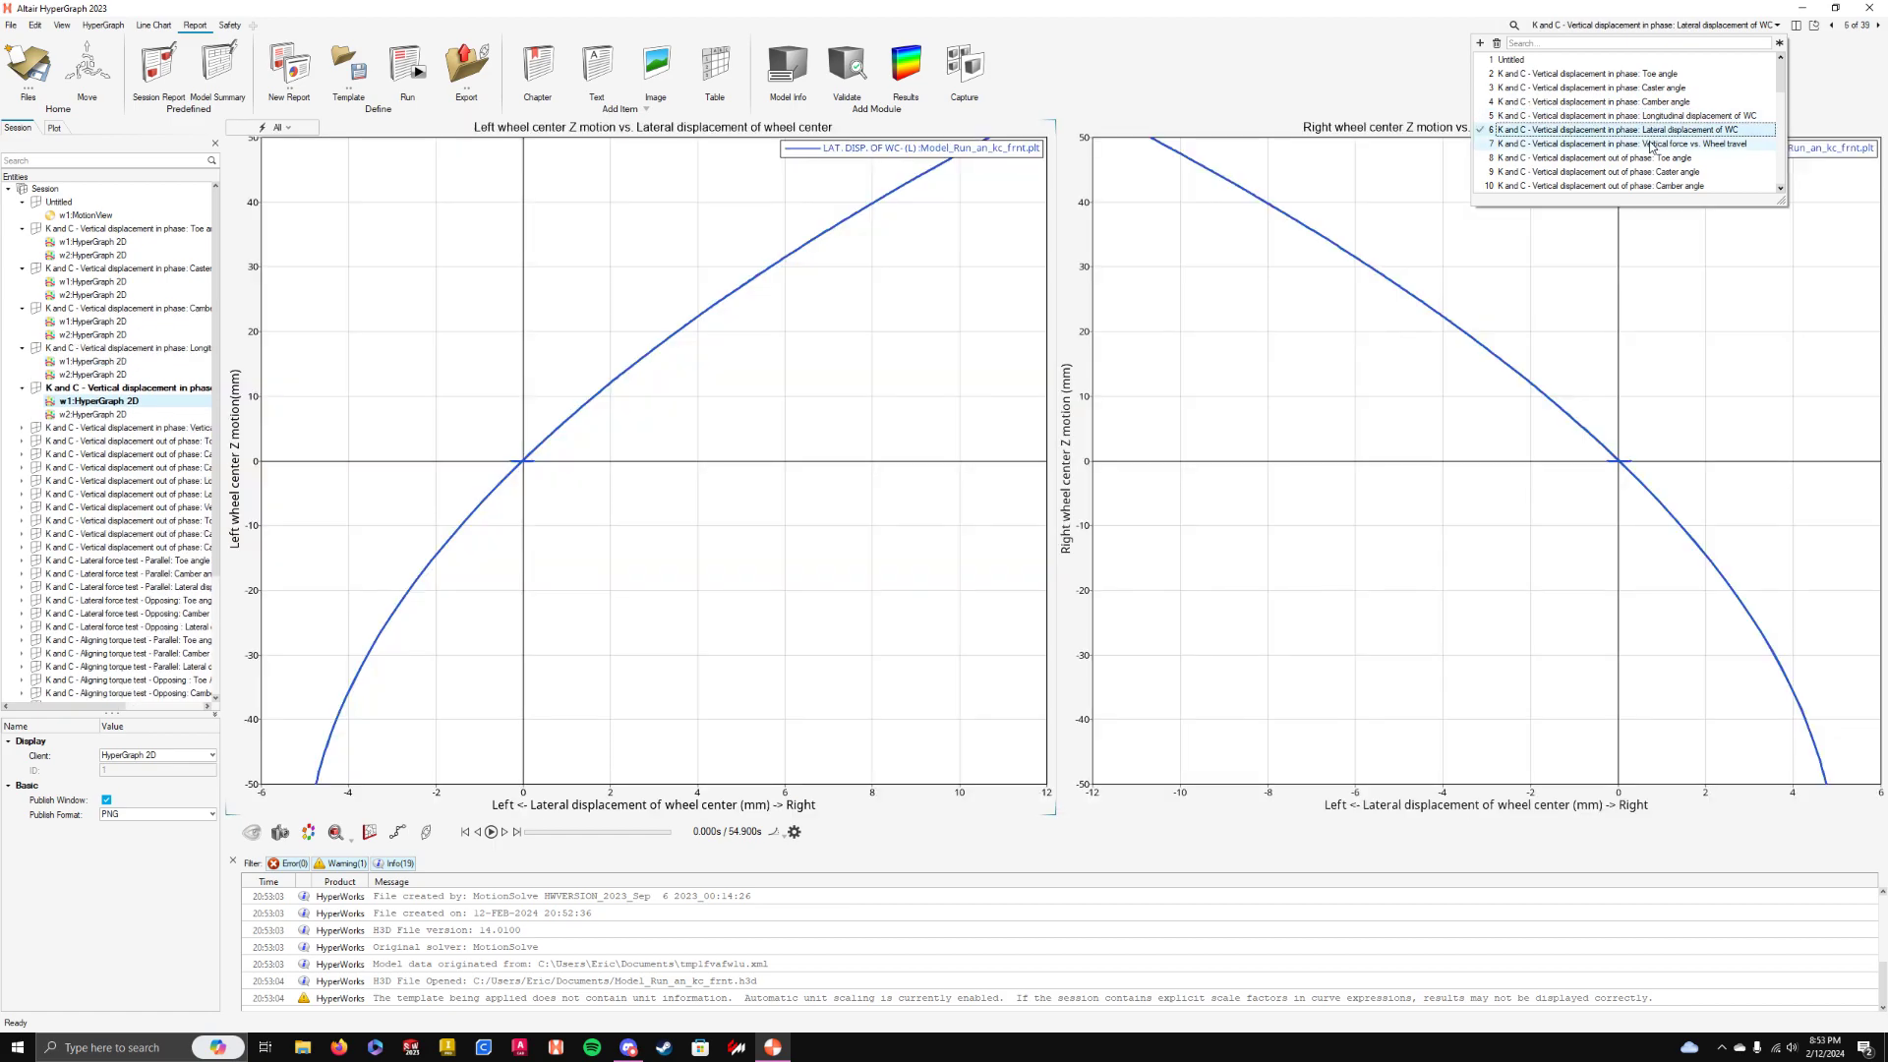
{"action": "left_click", "coordinate": [1652, 145]}
{"action": "left_click", "coordinate": [1649, 157]}
{"action": "left_click", "coordinate": [1647, 172]}
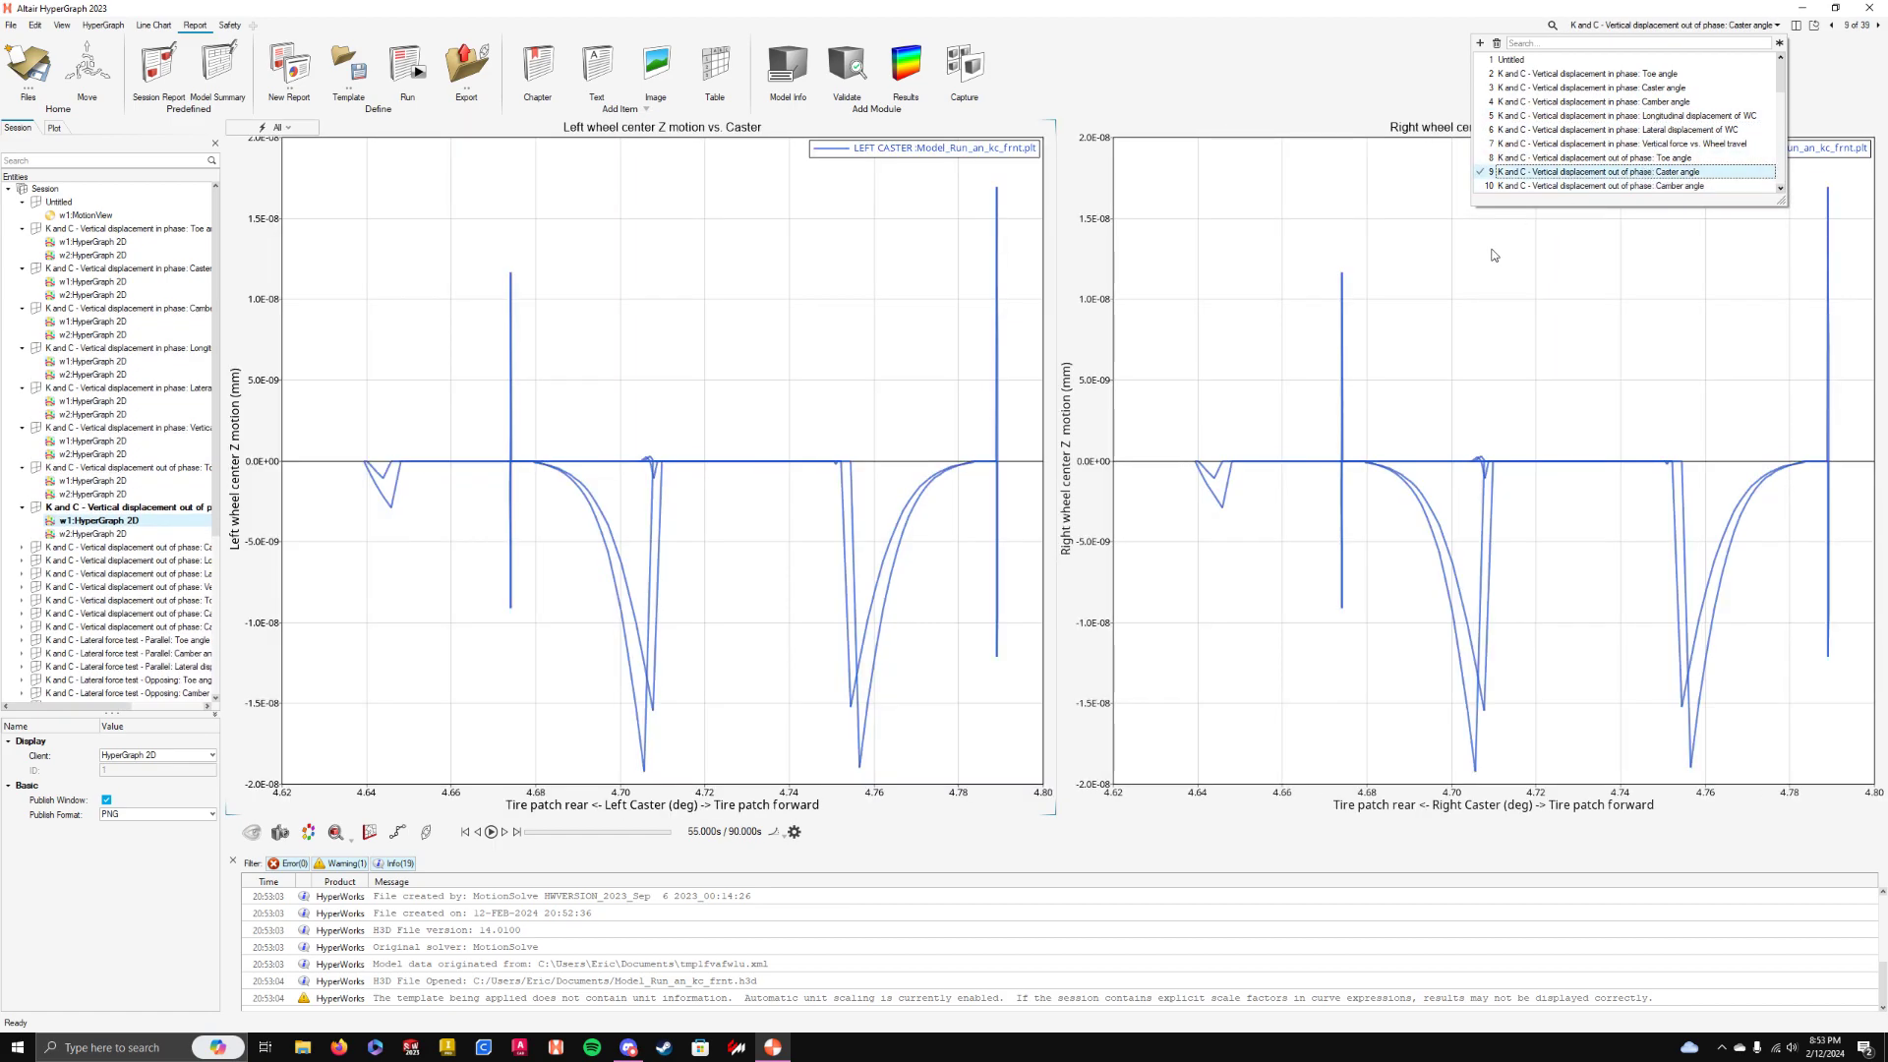
{"action": "left_click", "coordinate": [1827, 93]}
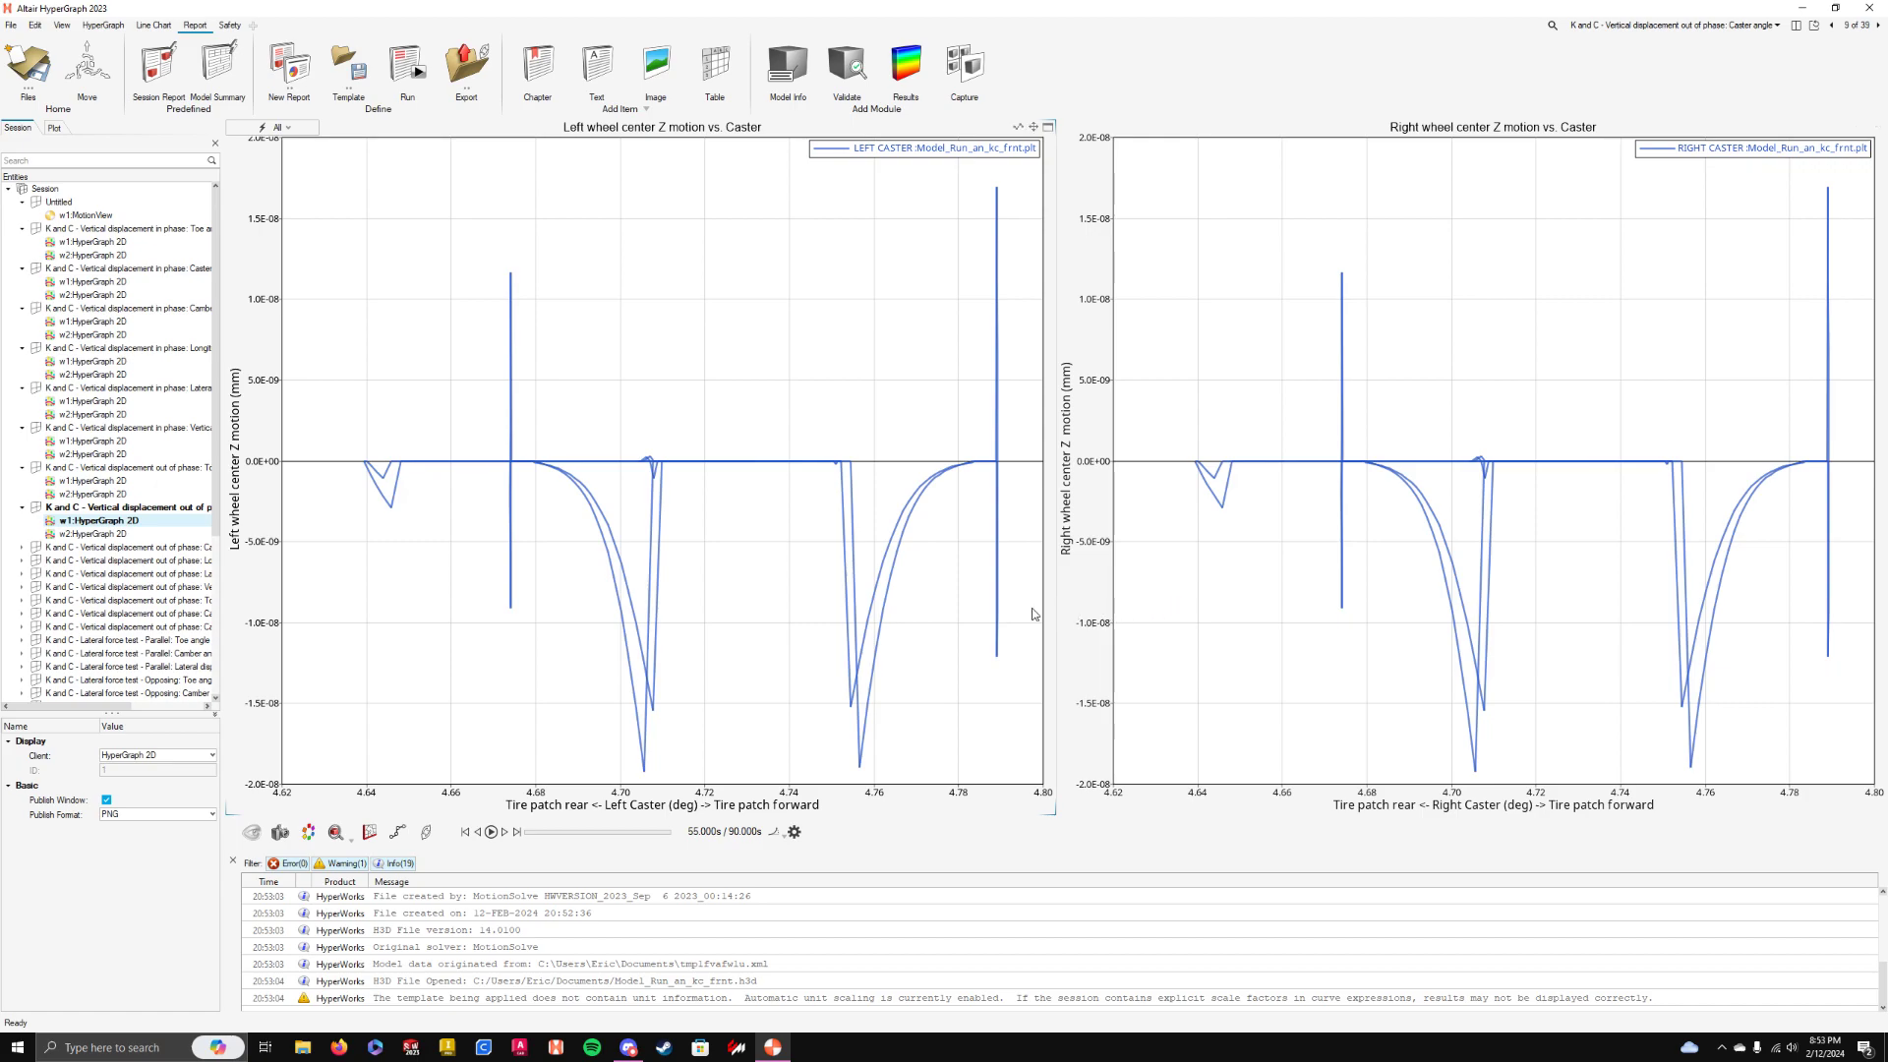
- Export the session report as a presentation to the default report file
{"action": "left_click", "coordinate": [169, 79]}
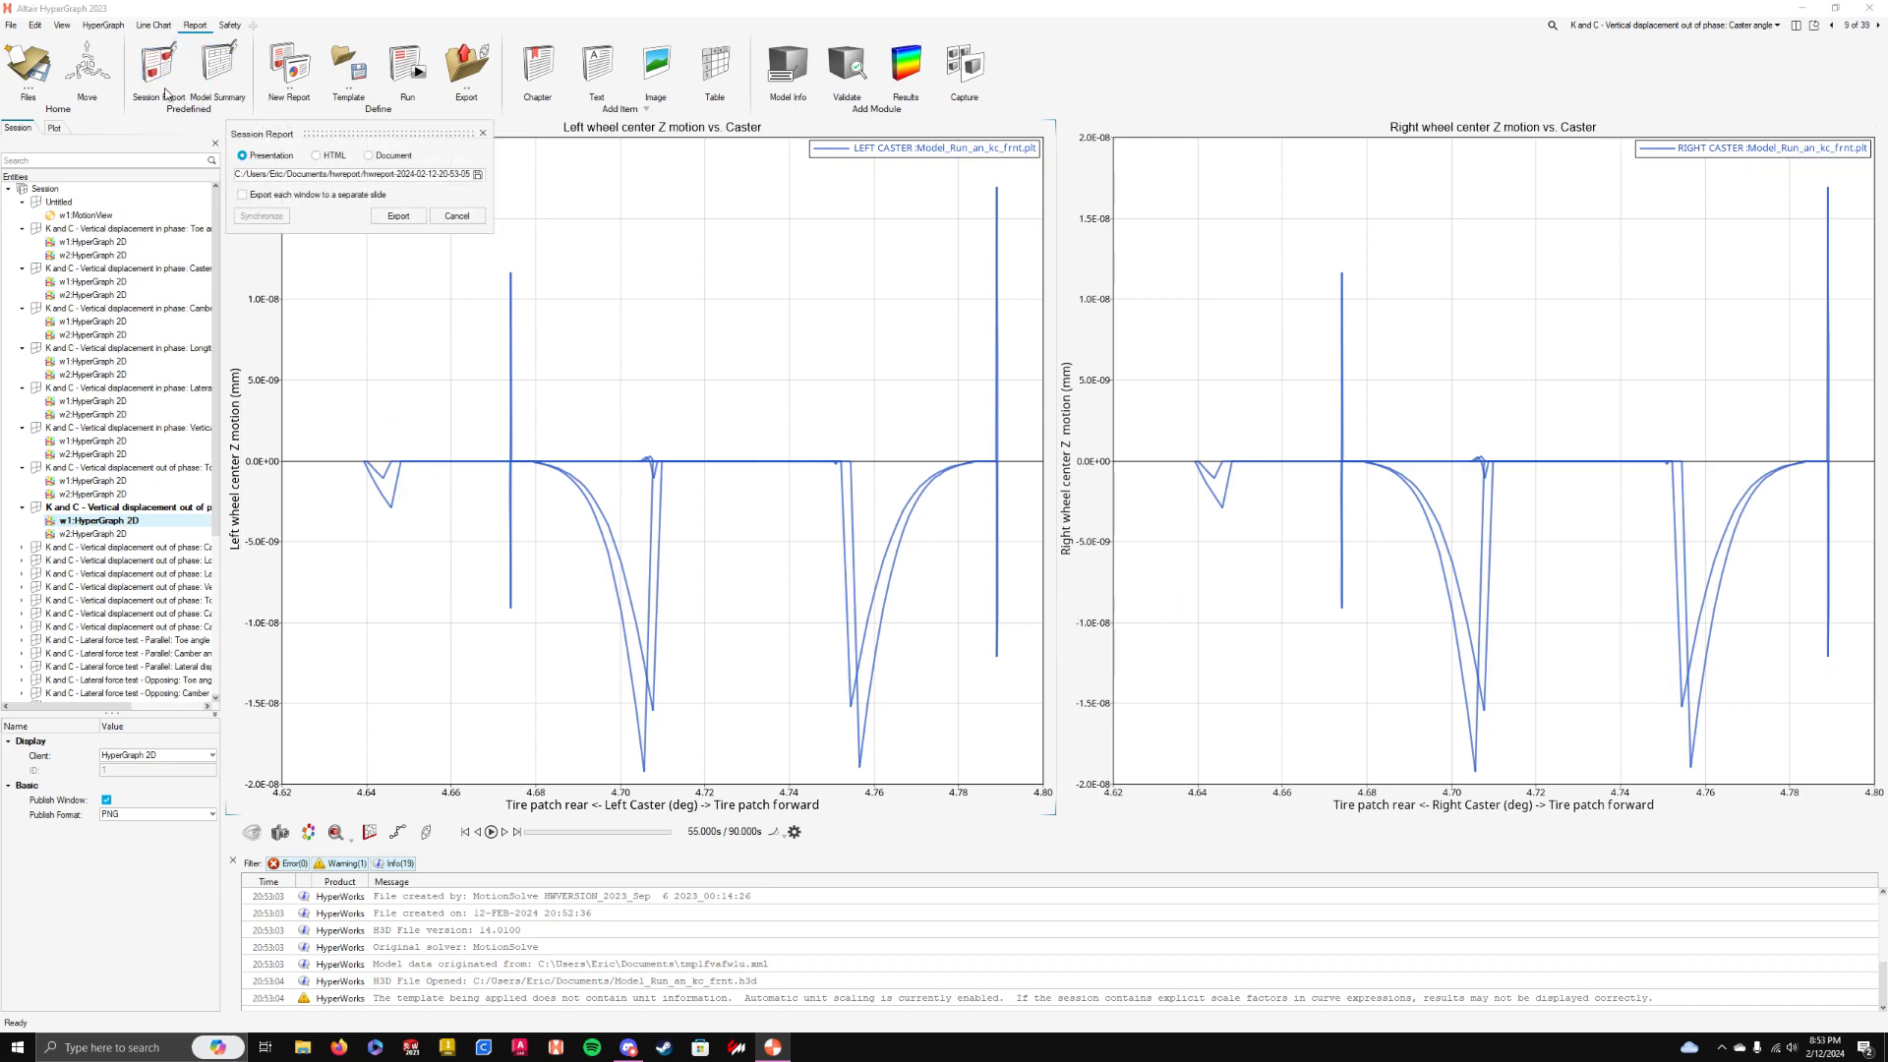
{"action": "left_click", "coordinate": [397, 216]}
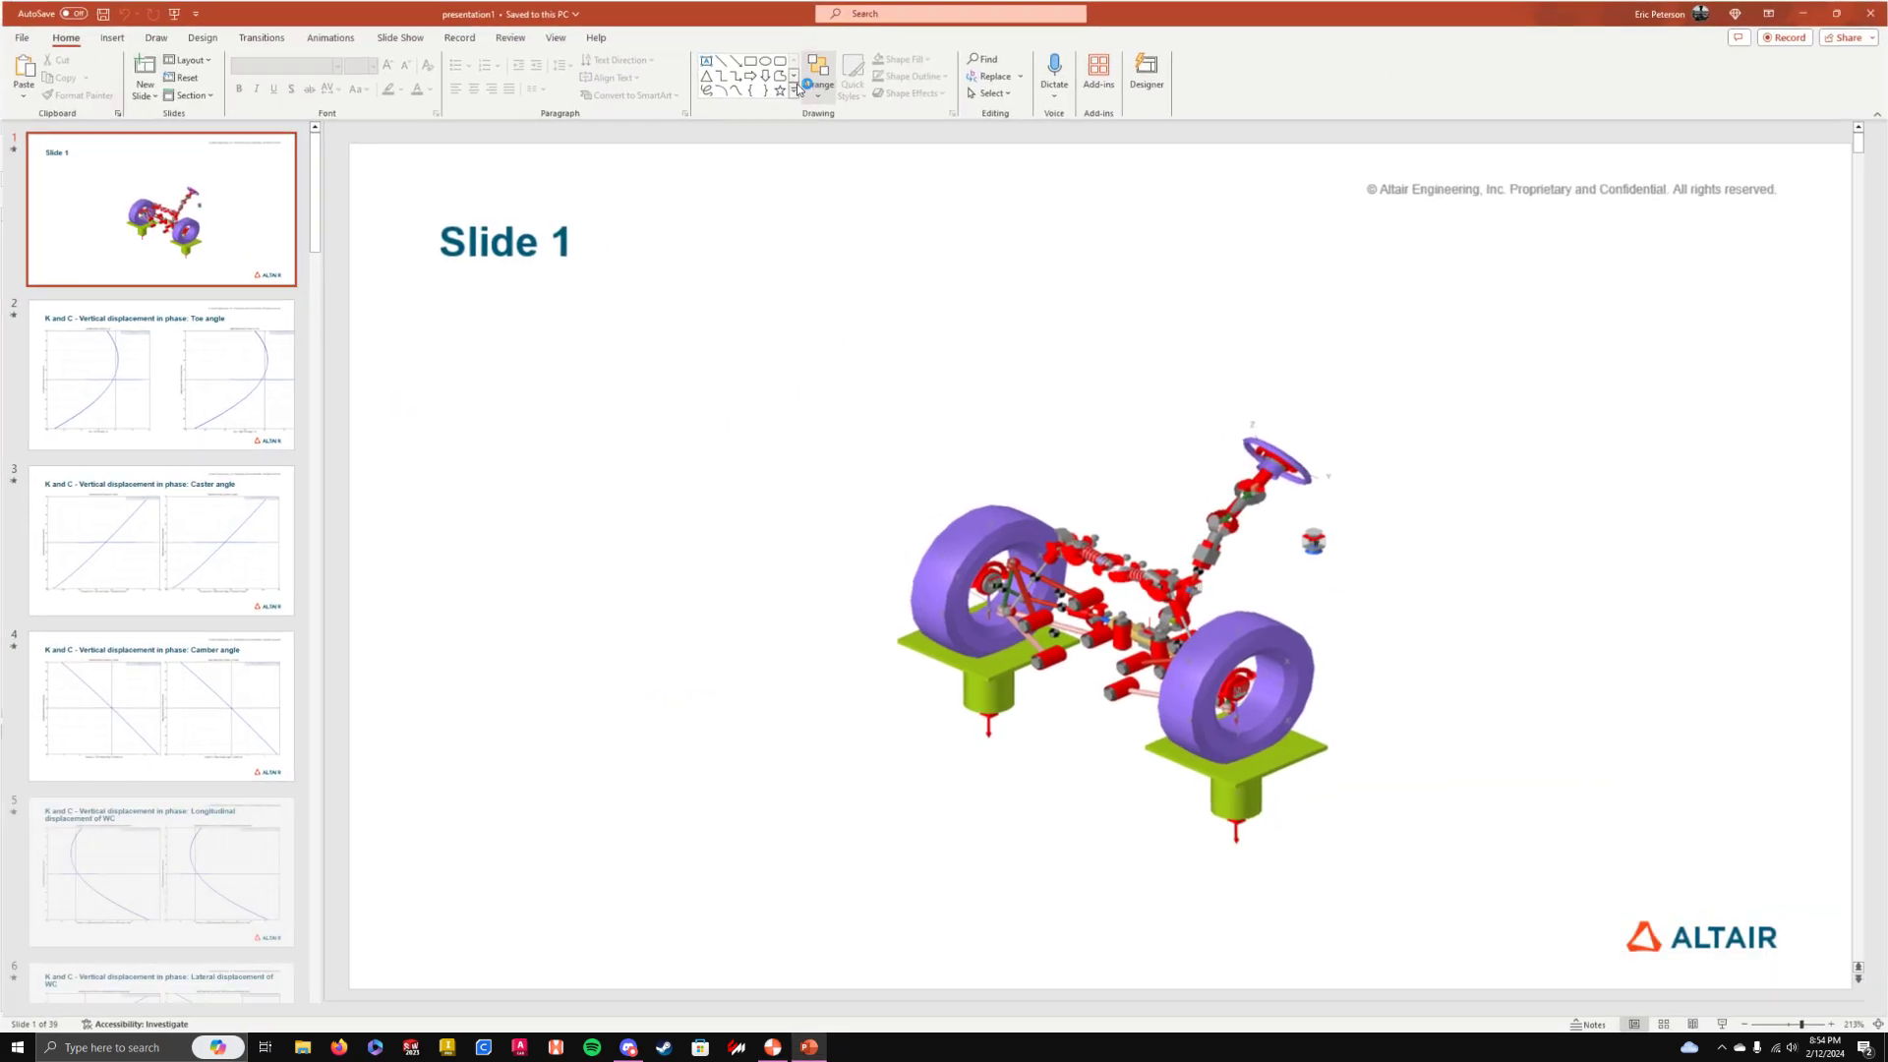
- Look through the exported slides in PowerPoint, from in-phase toe angle to the out-of-phase toe vs. roll angle plots
{"action": "left_click", "coordinate": [198, 362]}
{"action": "key", "text": "Down"}
{"action": "key", "text": "Down"}
{"action": "key", "text": "Down"}
{"action": "key", "text": "Down"}
{"action": "key", "text": "Down"}
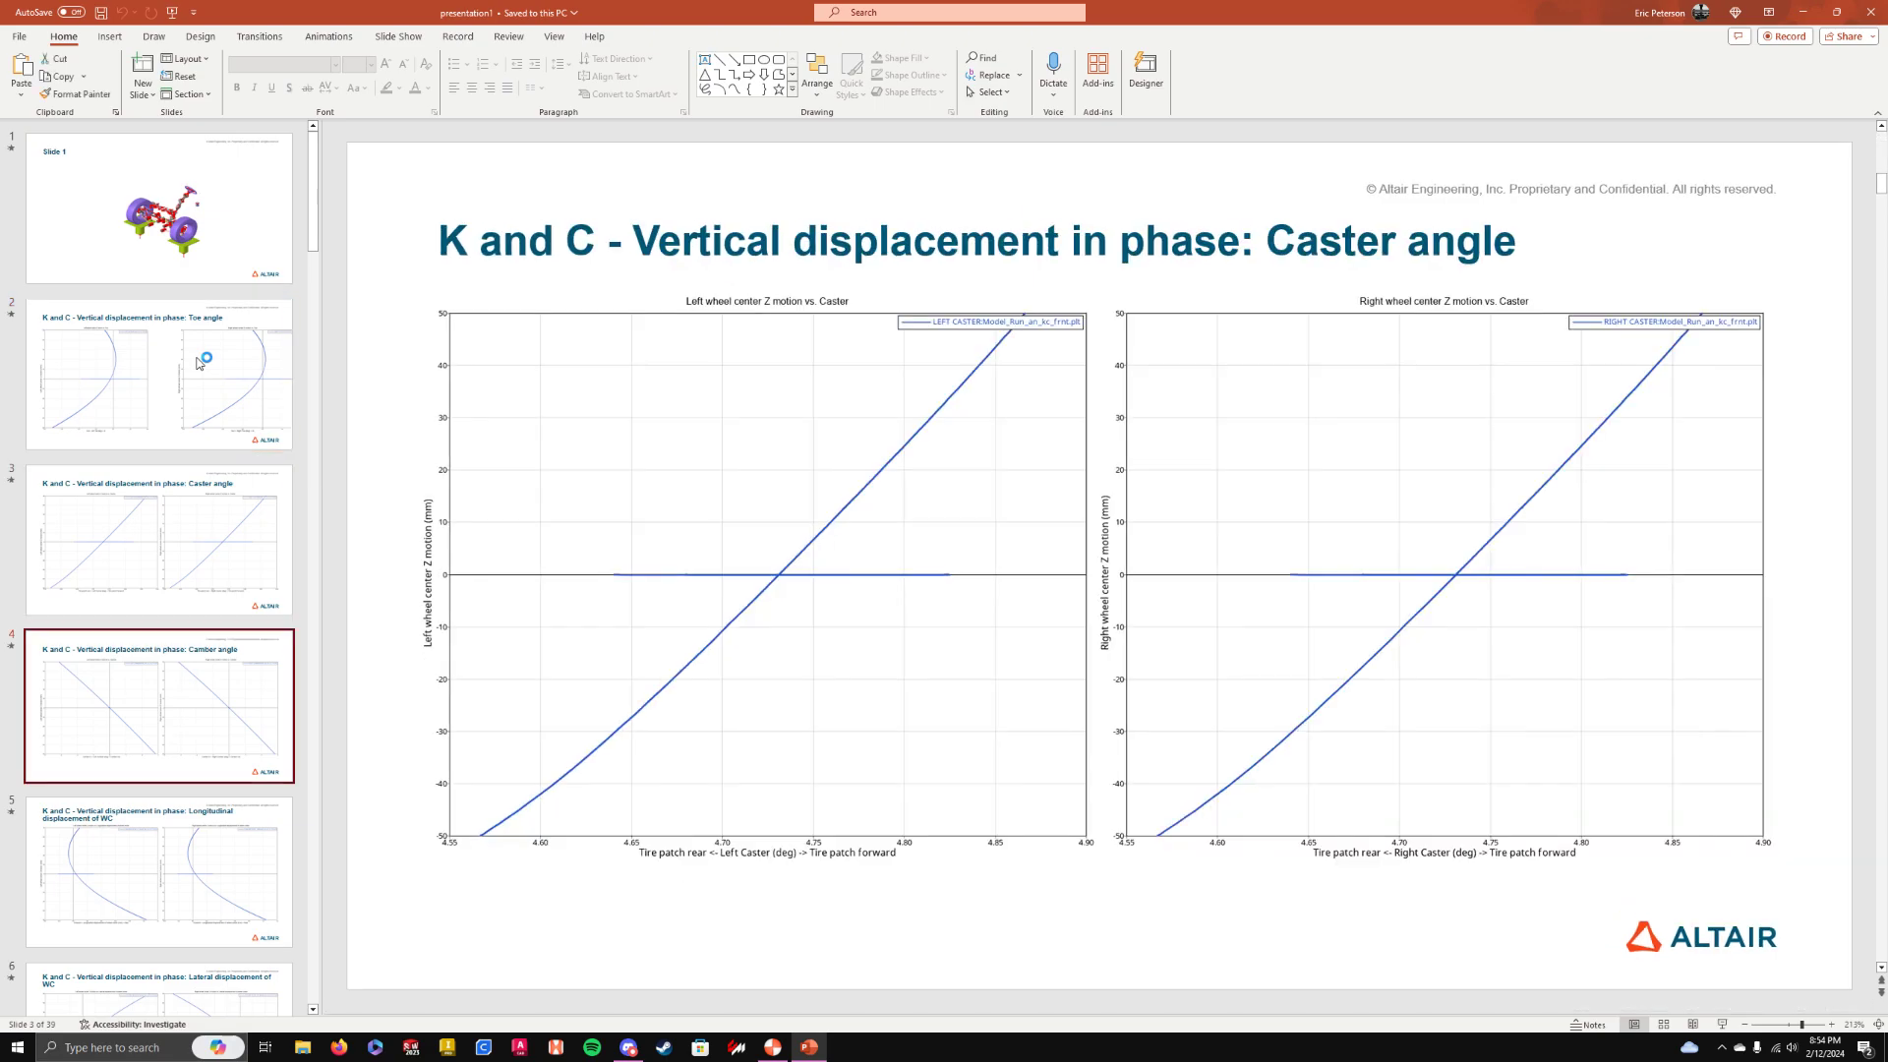
{"action": "key", "text": "Down"}
{"action": "key", "text": "Down"}
{"action": "key", "text": "Down"}
{"action": "key", "text": "Down"}
{"action": "key", "text": "Down"}
{"action": "key", "text": "Down"}
{"action": "key", "text": "Down"}
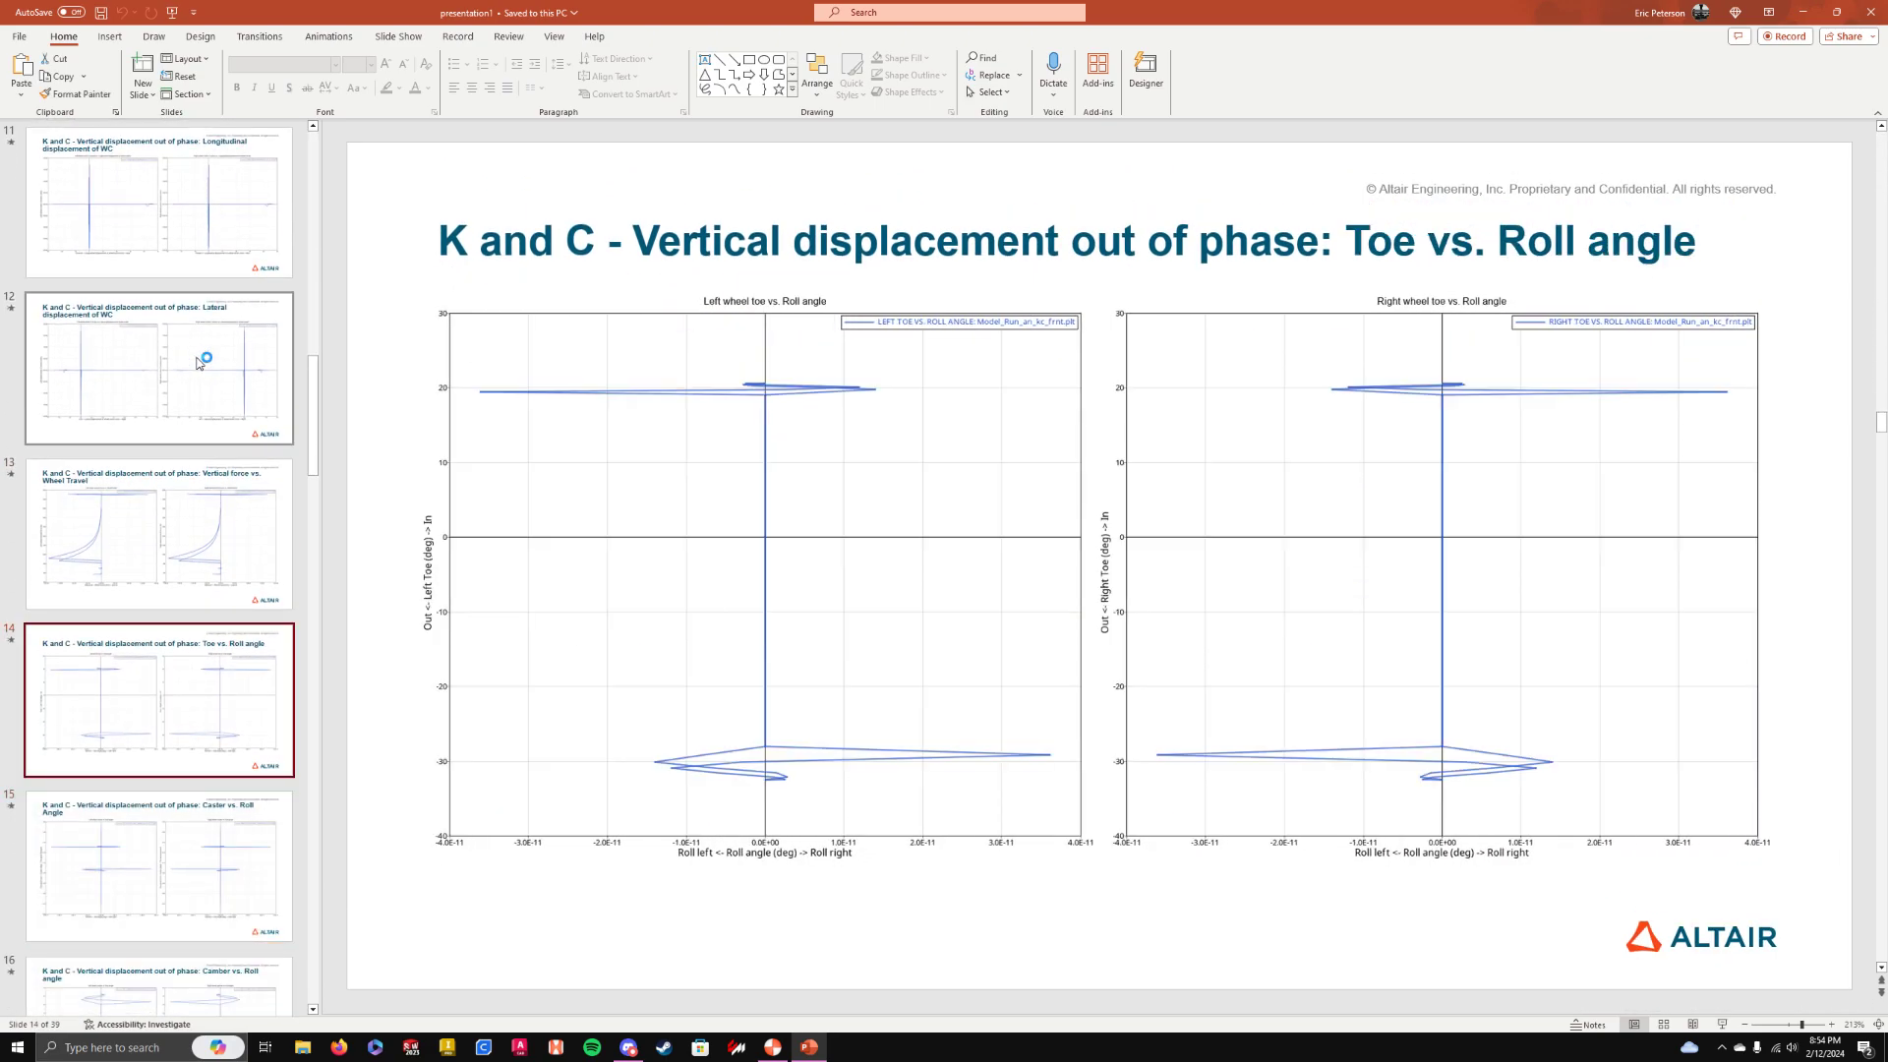